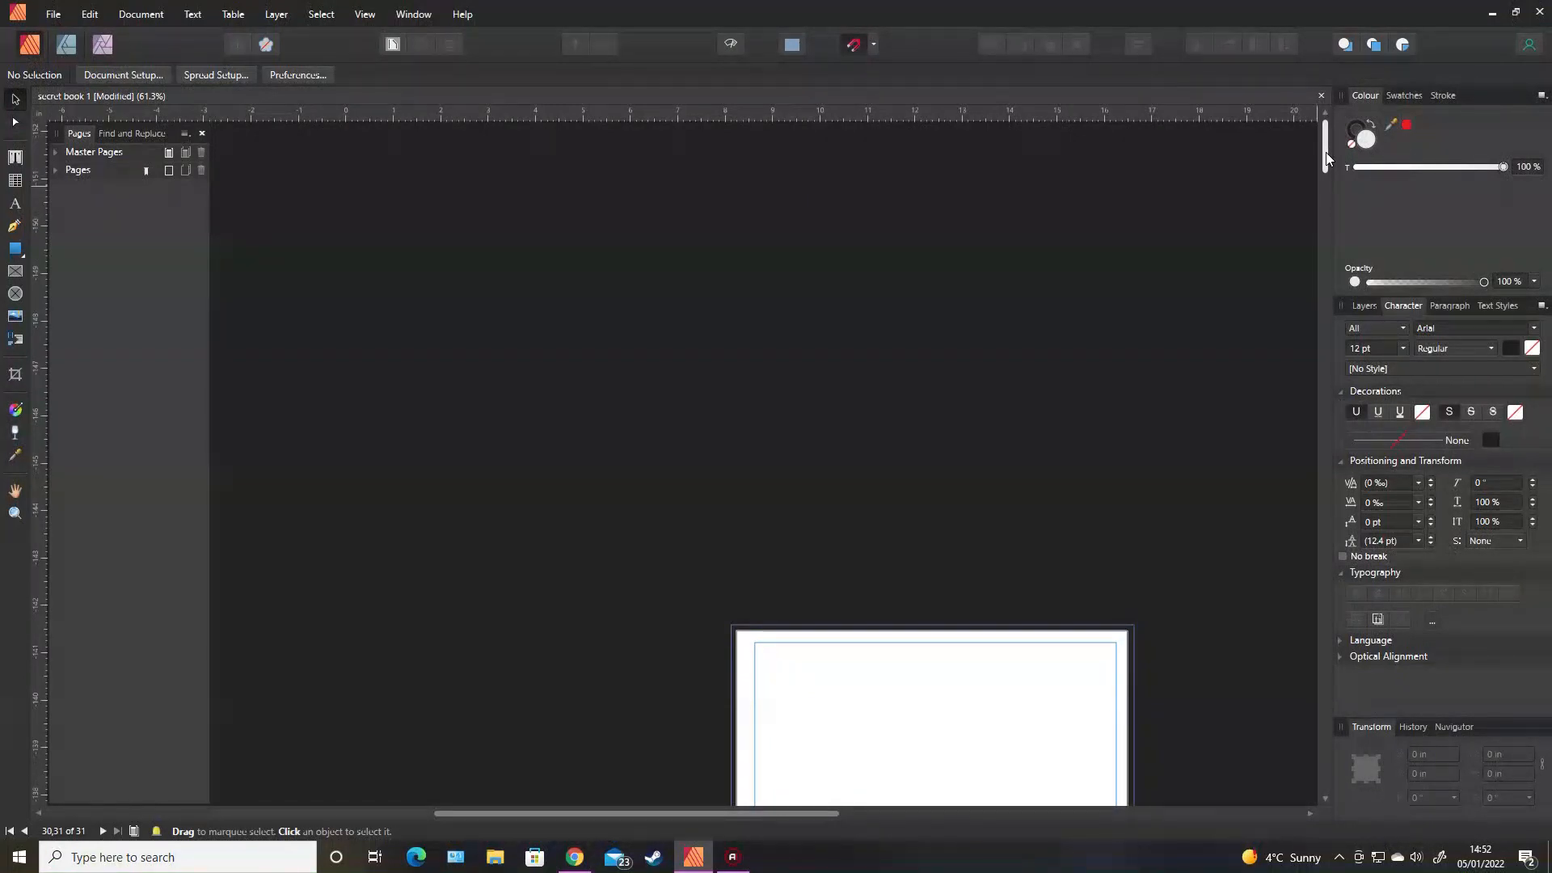
Scroll down to the fairy illustration spread with the 'You make my … feel' sticky note.
left_click_drag(1326, 152, 1324, 179)
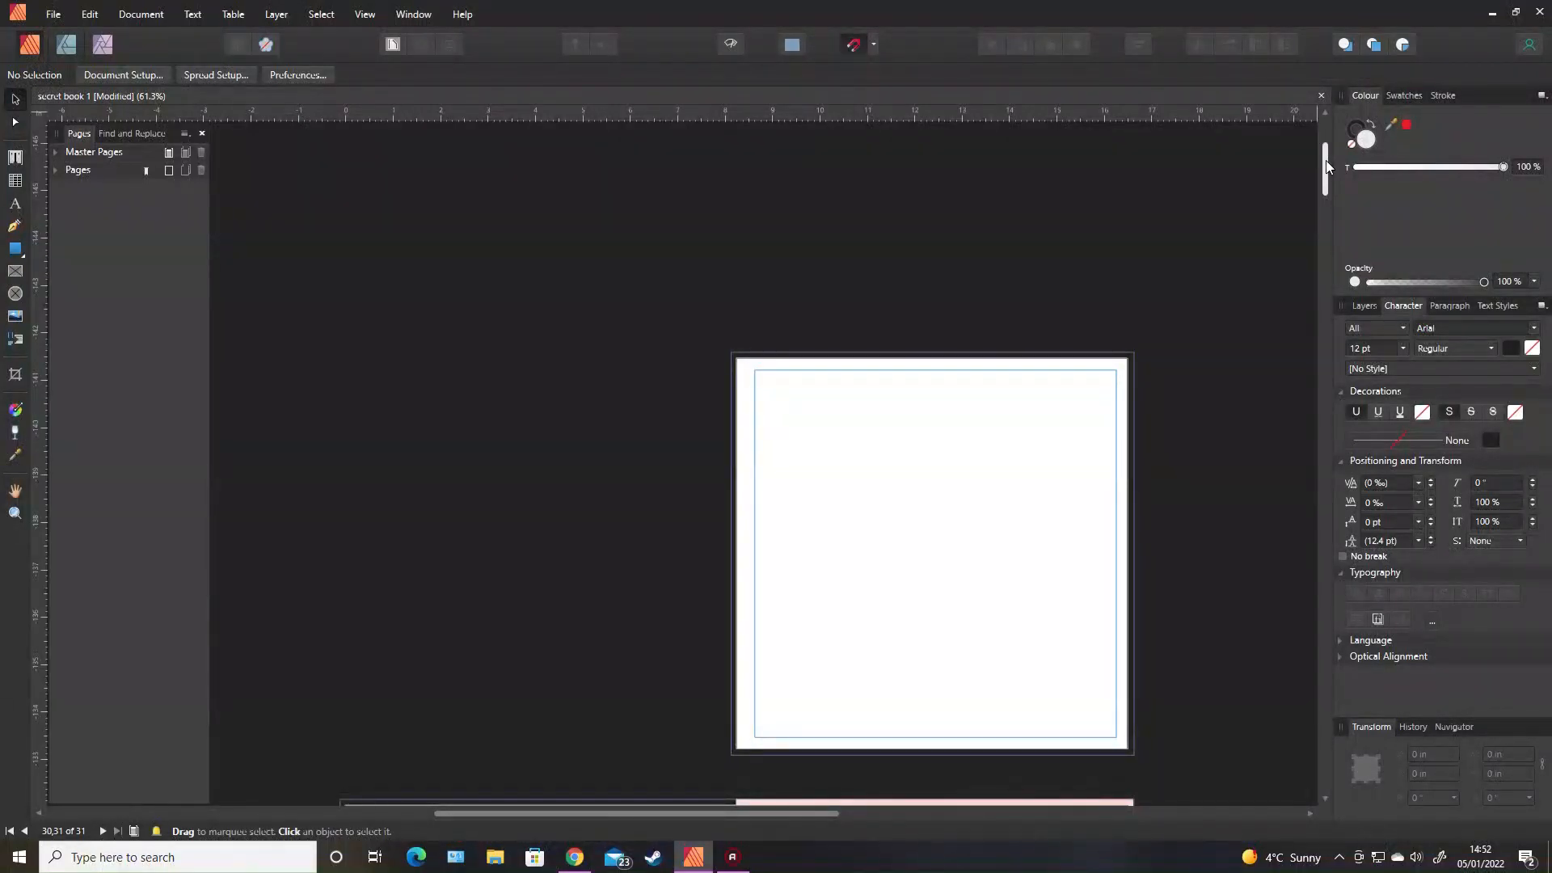
left_click_drag(1326, 165, 1326, 209)
scroll(1302, 296, "up", 2)
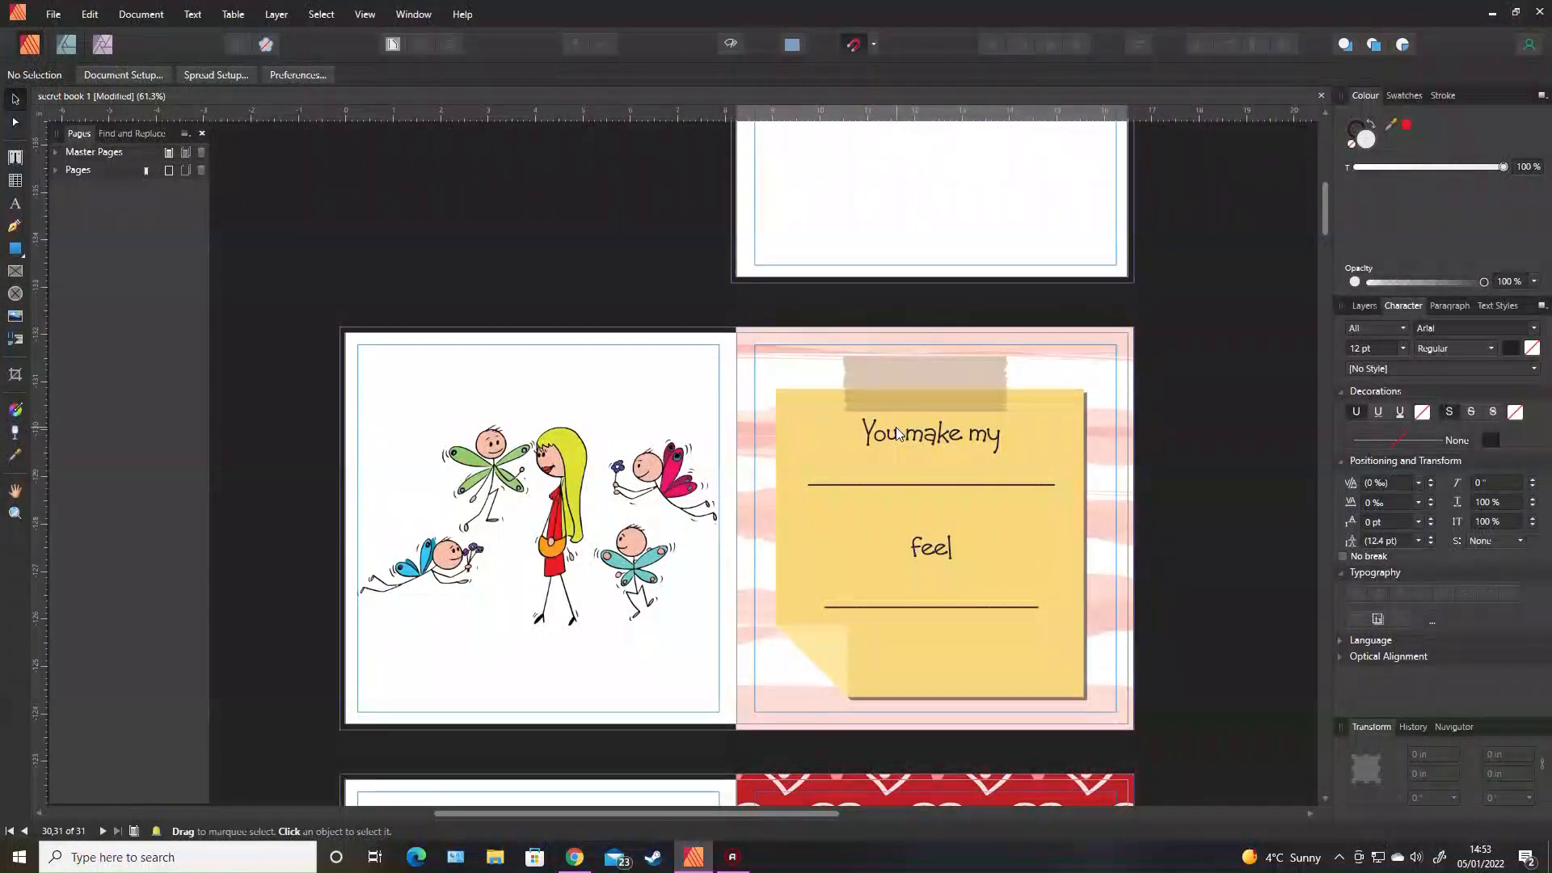
scroll(1166, 461, "down", 3)
scroll(1224, 503, "down", 3)
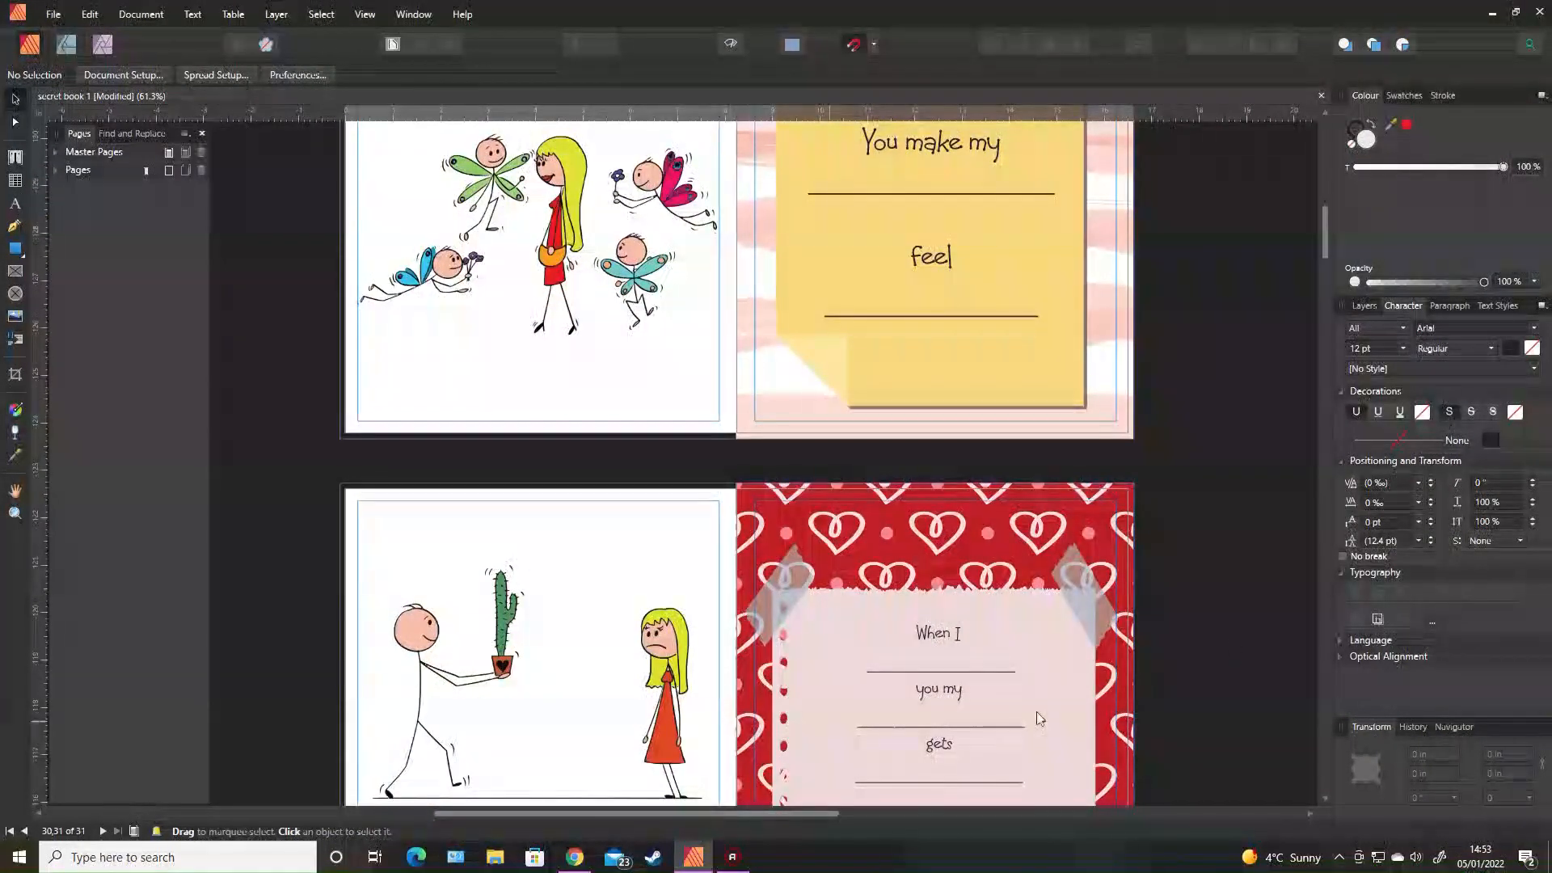
scroll(1221, 459, "up", 3)
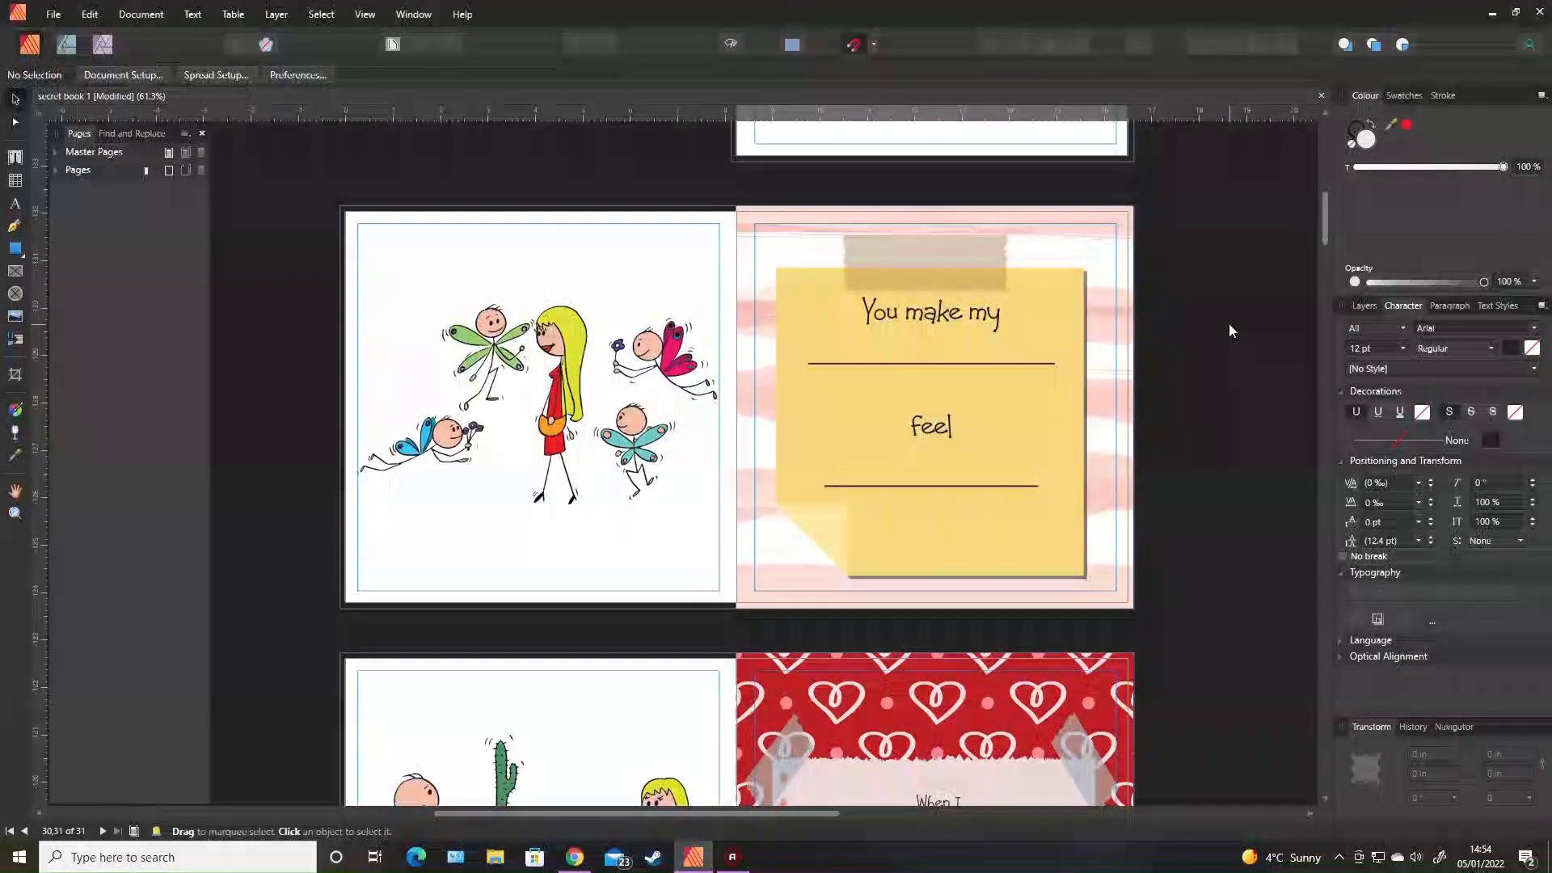
Scroll past the cactus 'When I' spread to the running-couple spread with its tan note on pink hearts.
scroll(1229, 323, "down", 4)
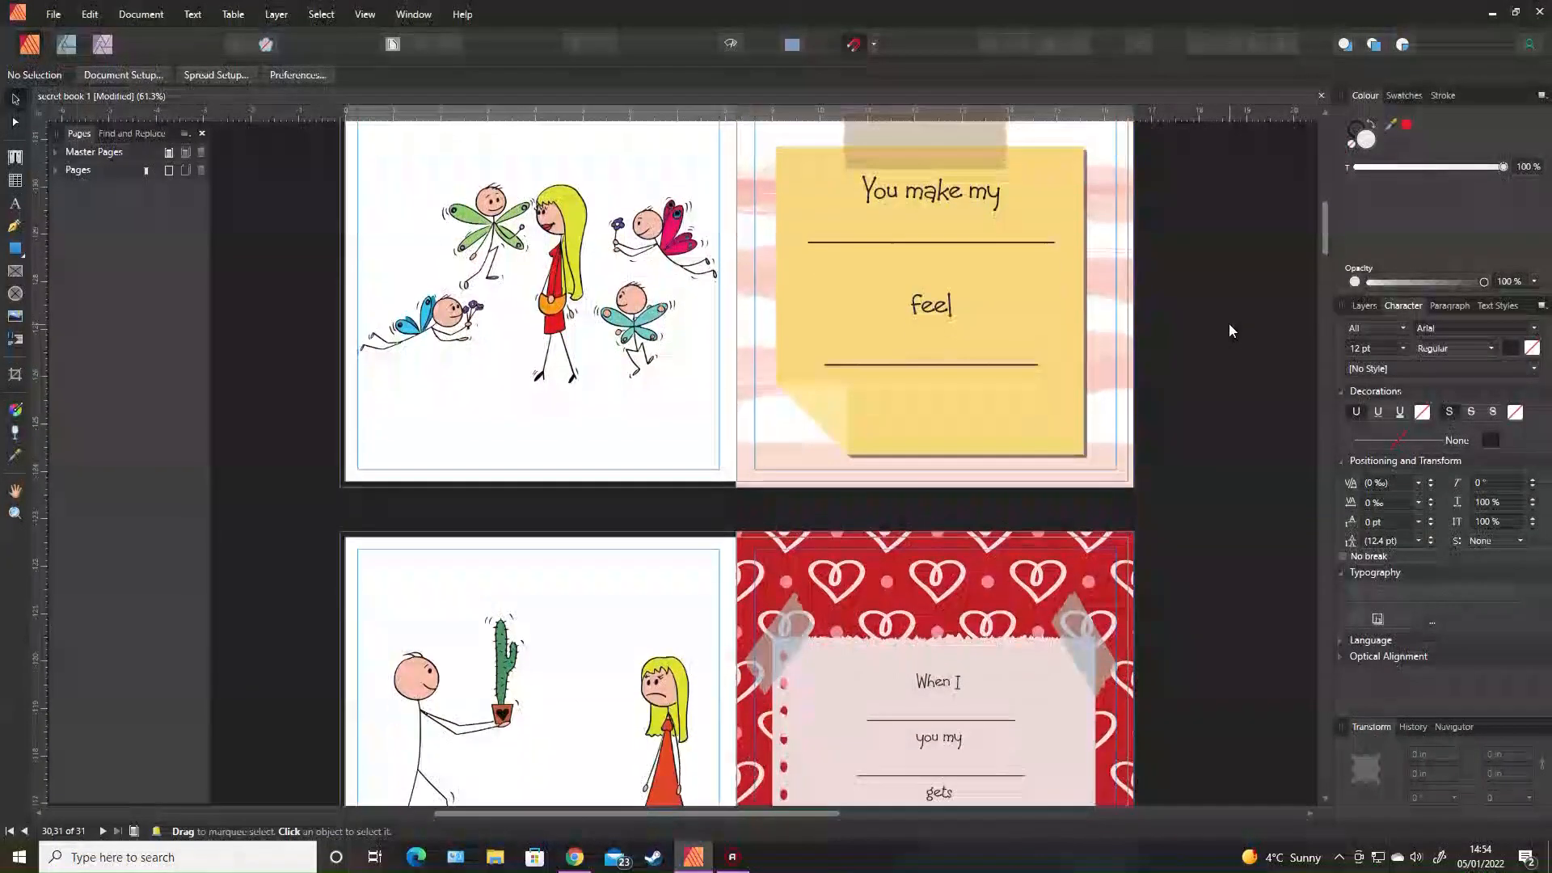
scroll(1229, 328, "down", 1)
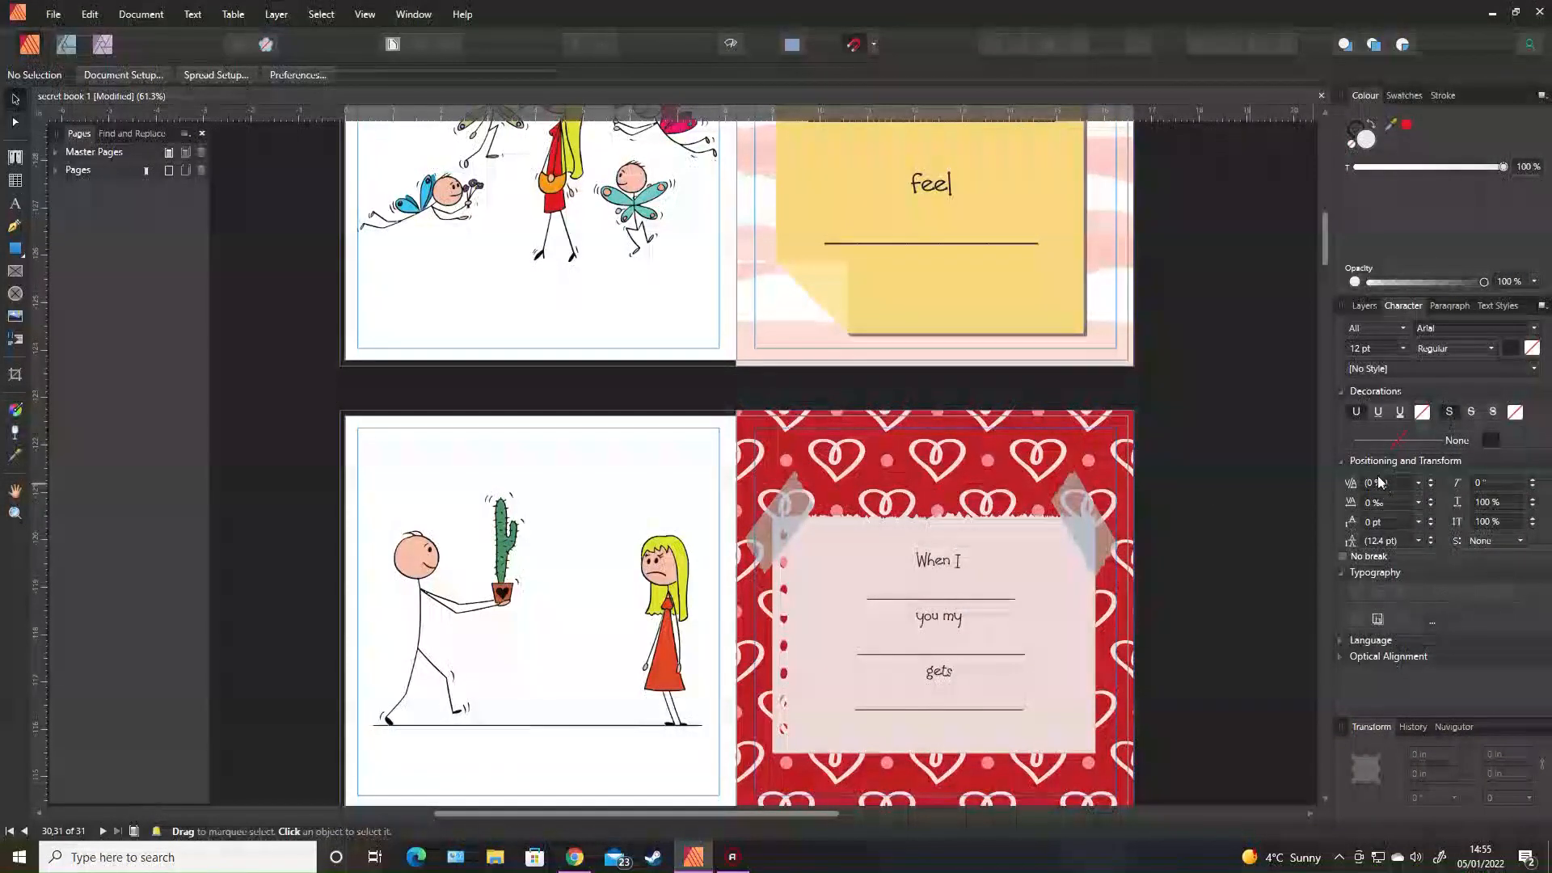
scroll(1173, 353, "down", 1)
scroll(1218, 392, "down", 2)
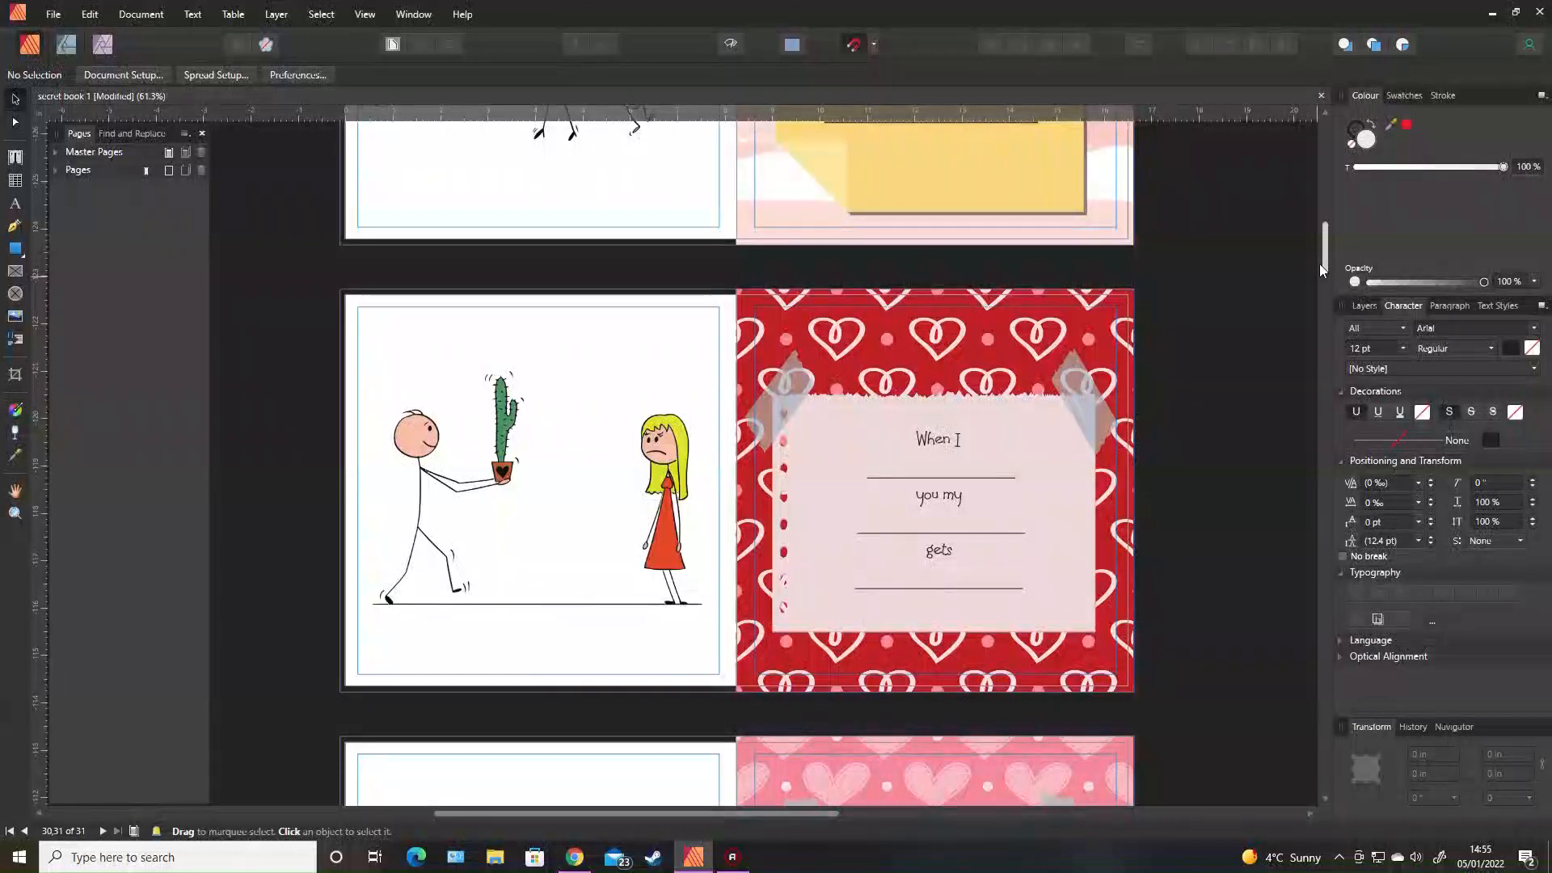
scroll(1265, 319, "down", 3)
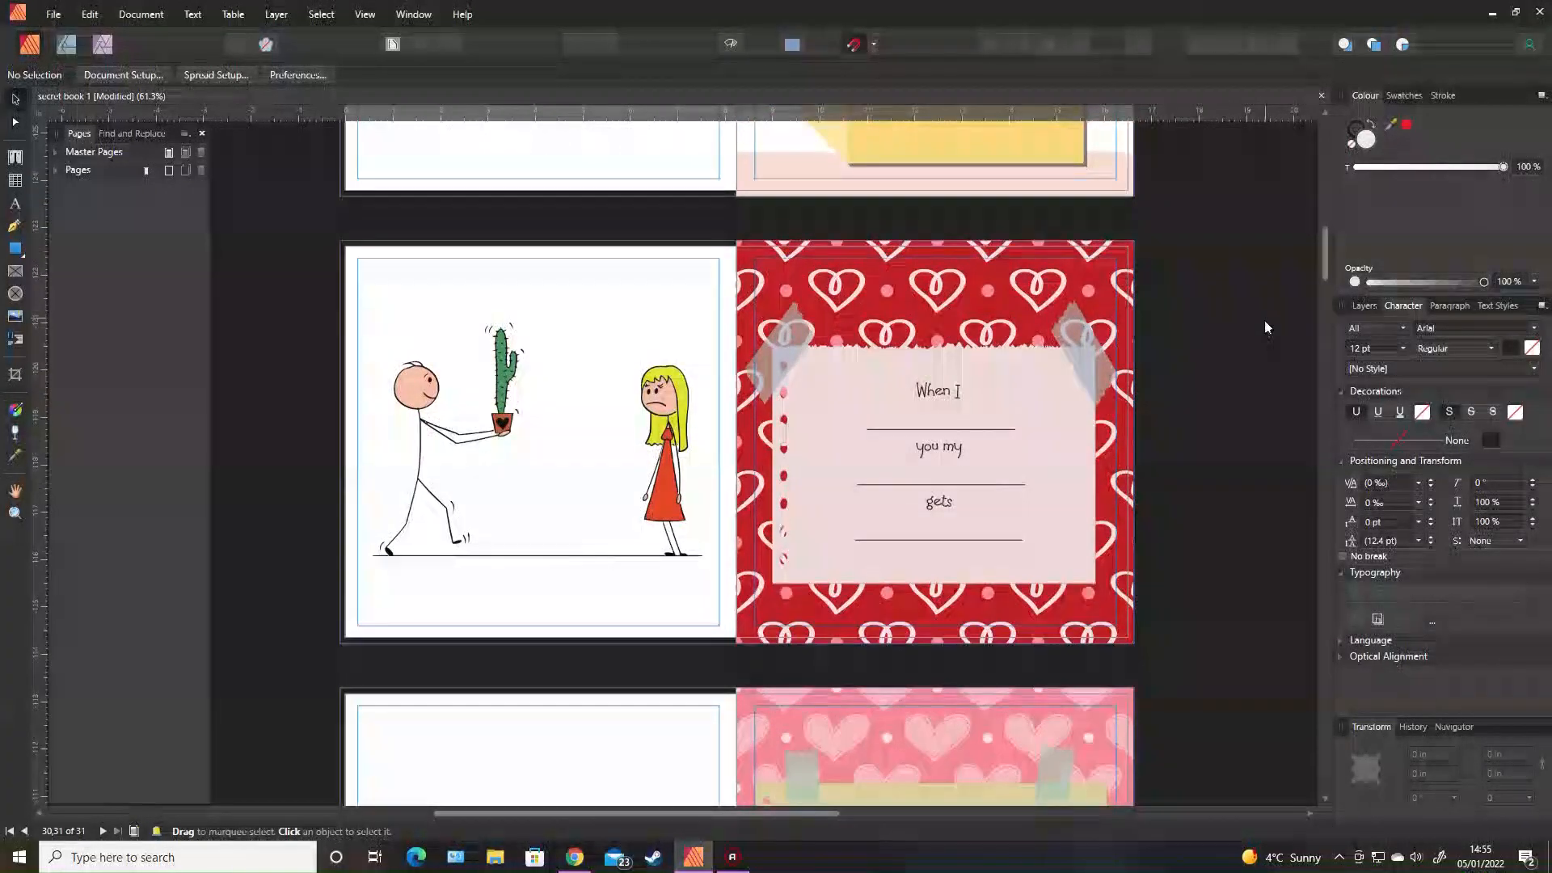
scroll(1266, 332, "down", 4)
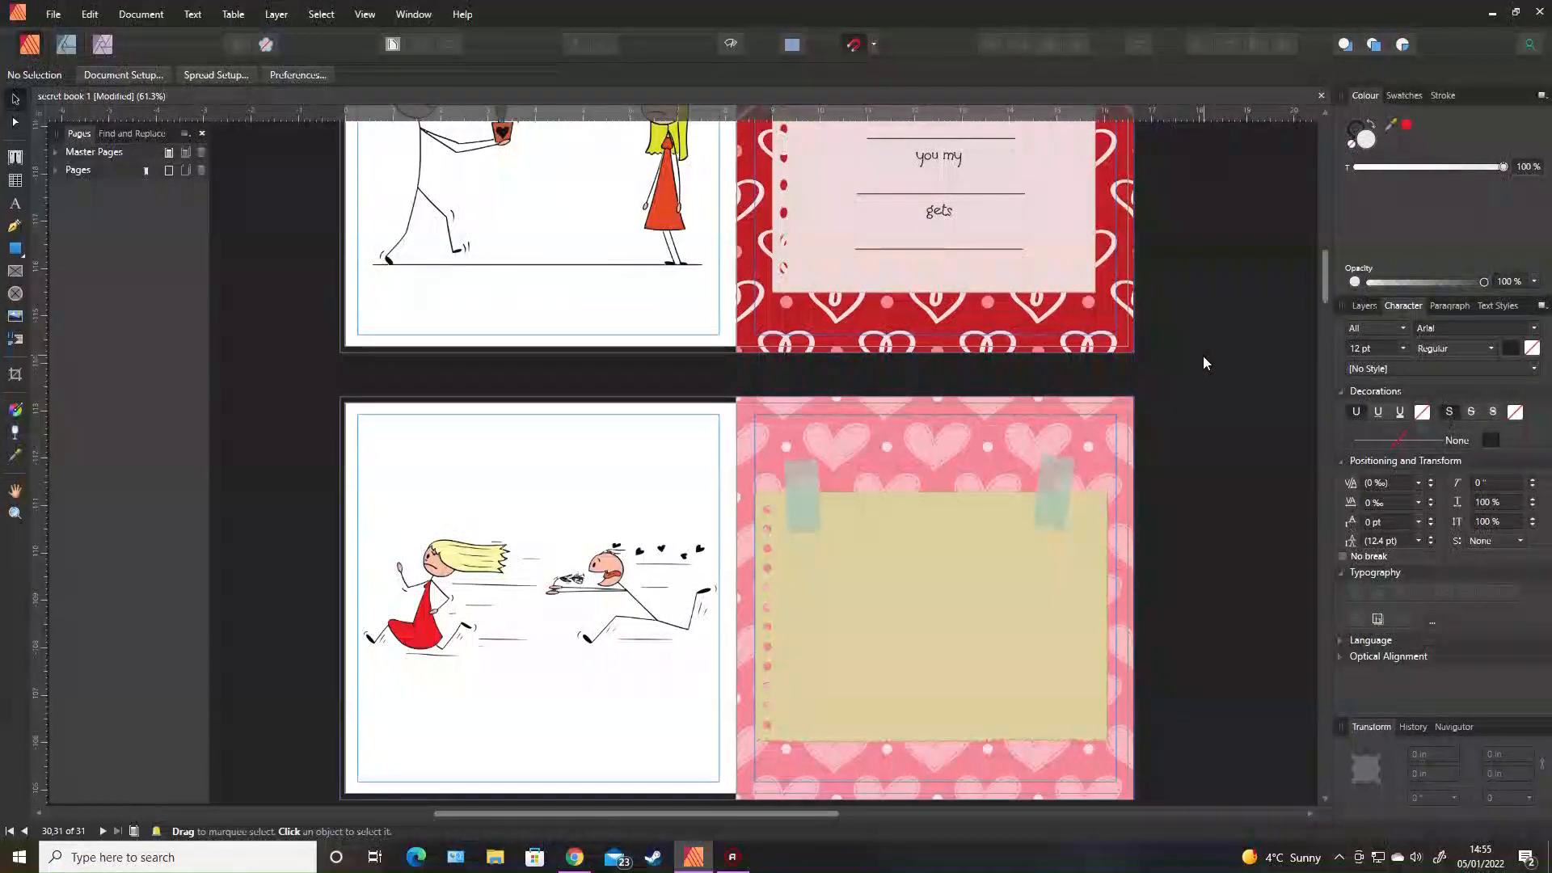
scroll(1204, 368, "down", 1)
scroll(1250, 378, "down", 2)
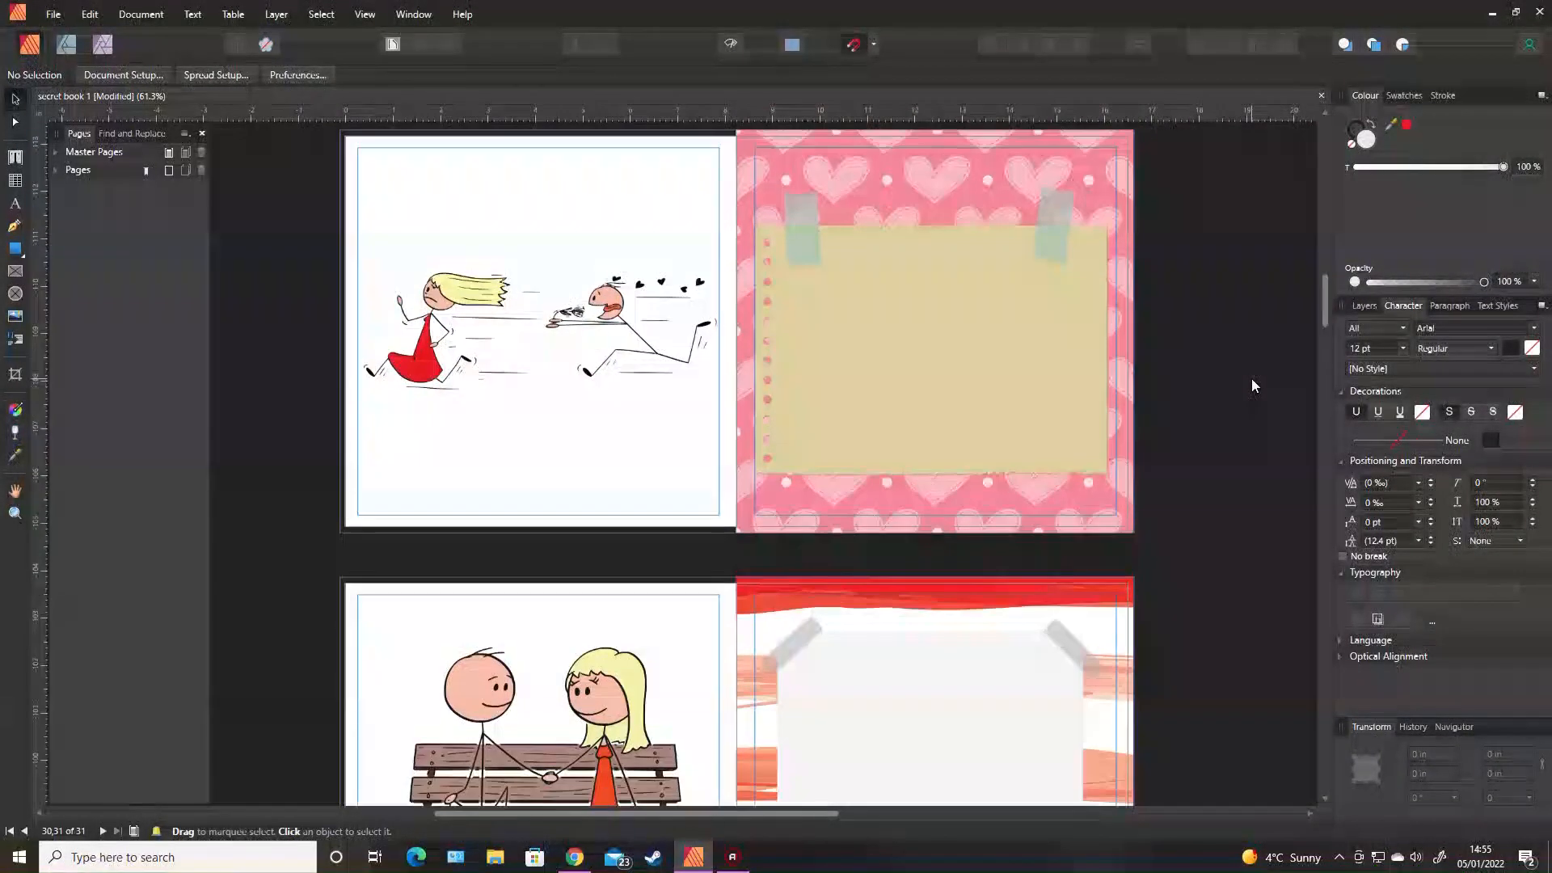
scroll(1258, 378, "down", 2)
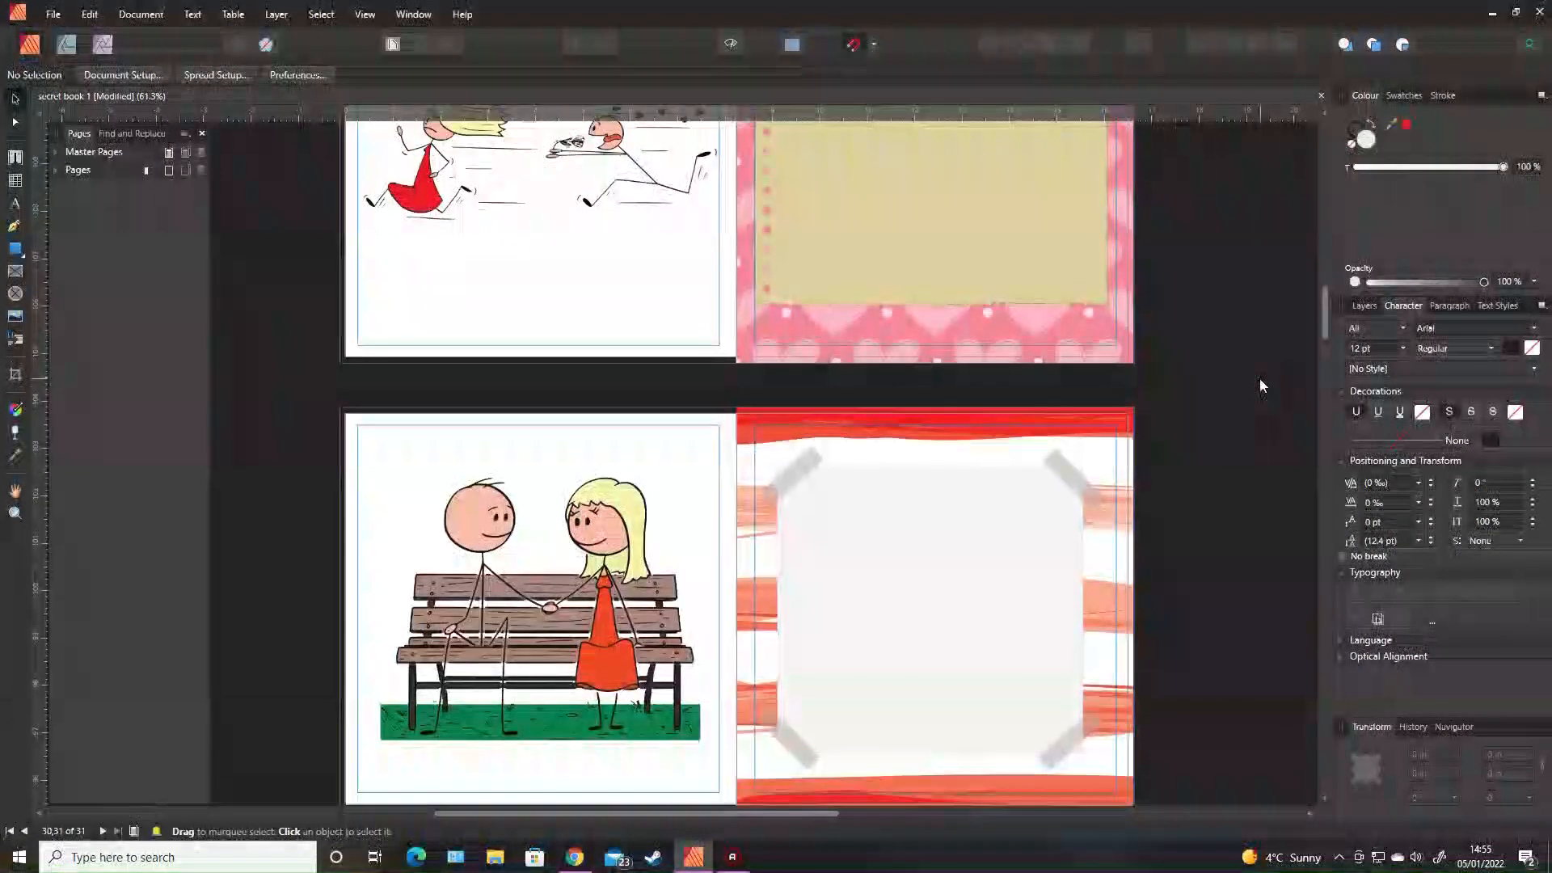
scroll(513, 249, "up", 1)
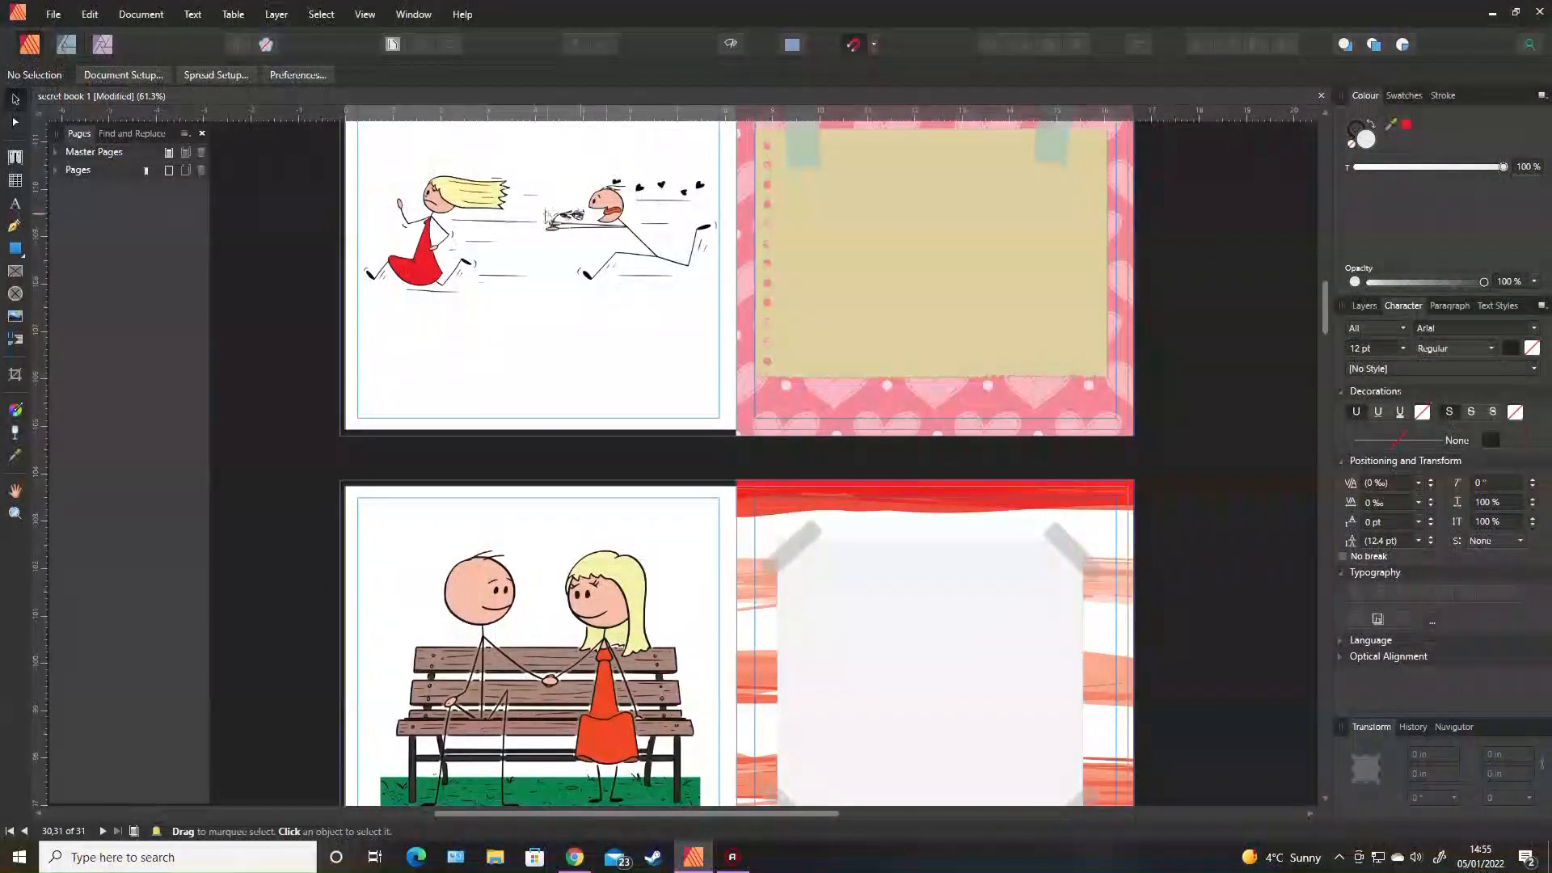
scroll(482, 228, "up", 2)
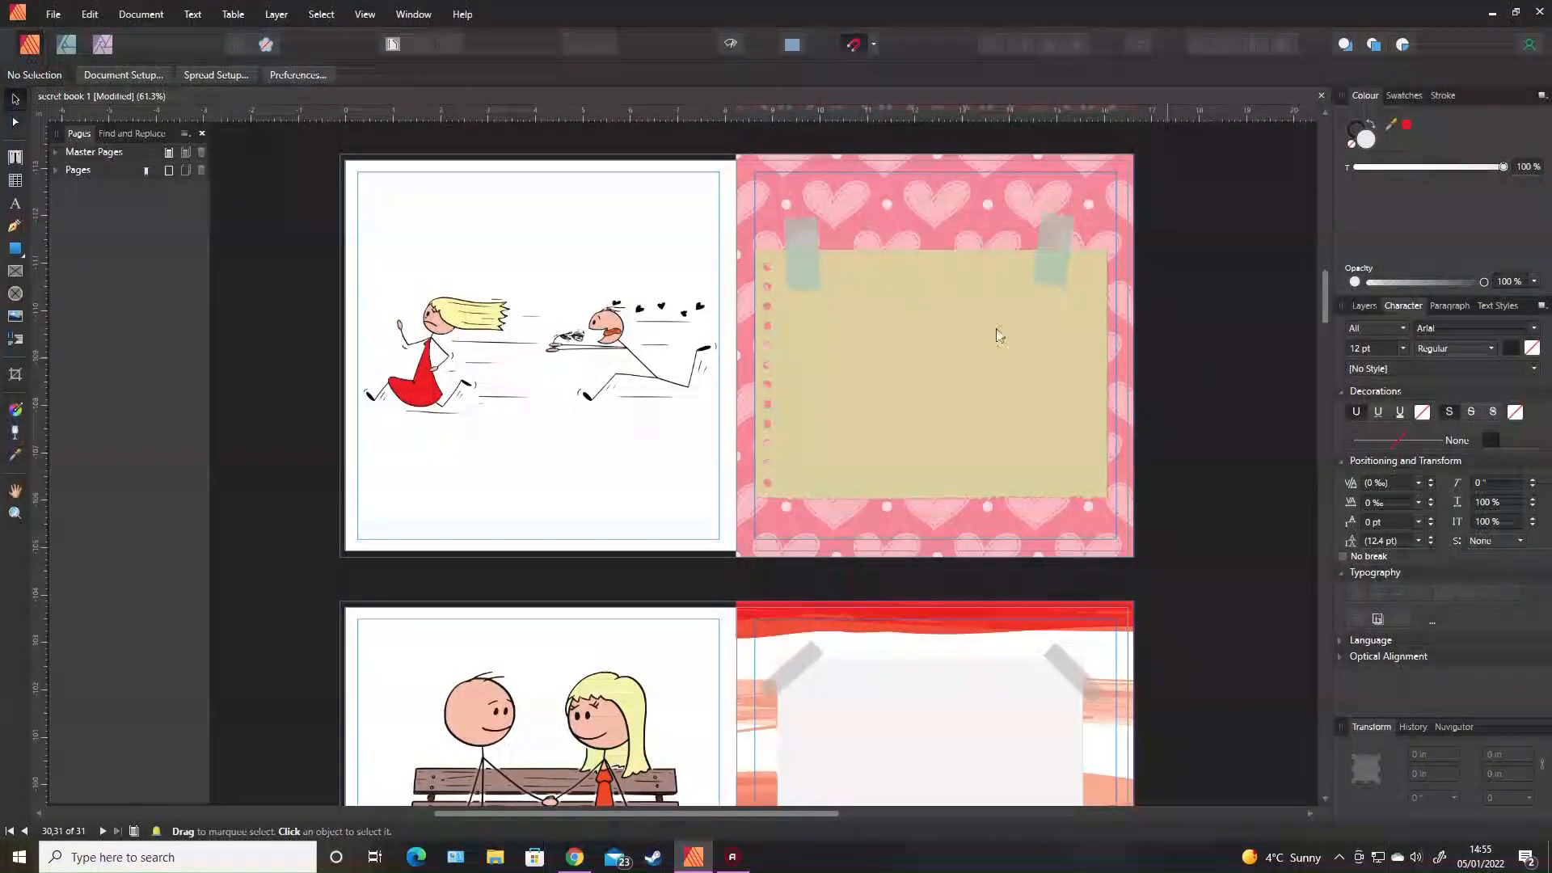
Select the running-couple illustration, pink hearts background and tan sticky note in turn to inspect them.
left_click(532, 372)
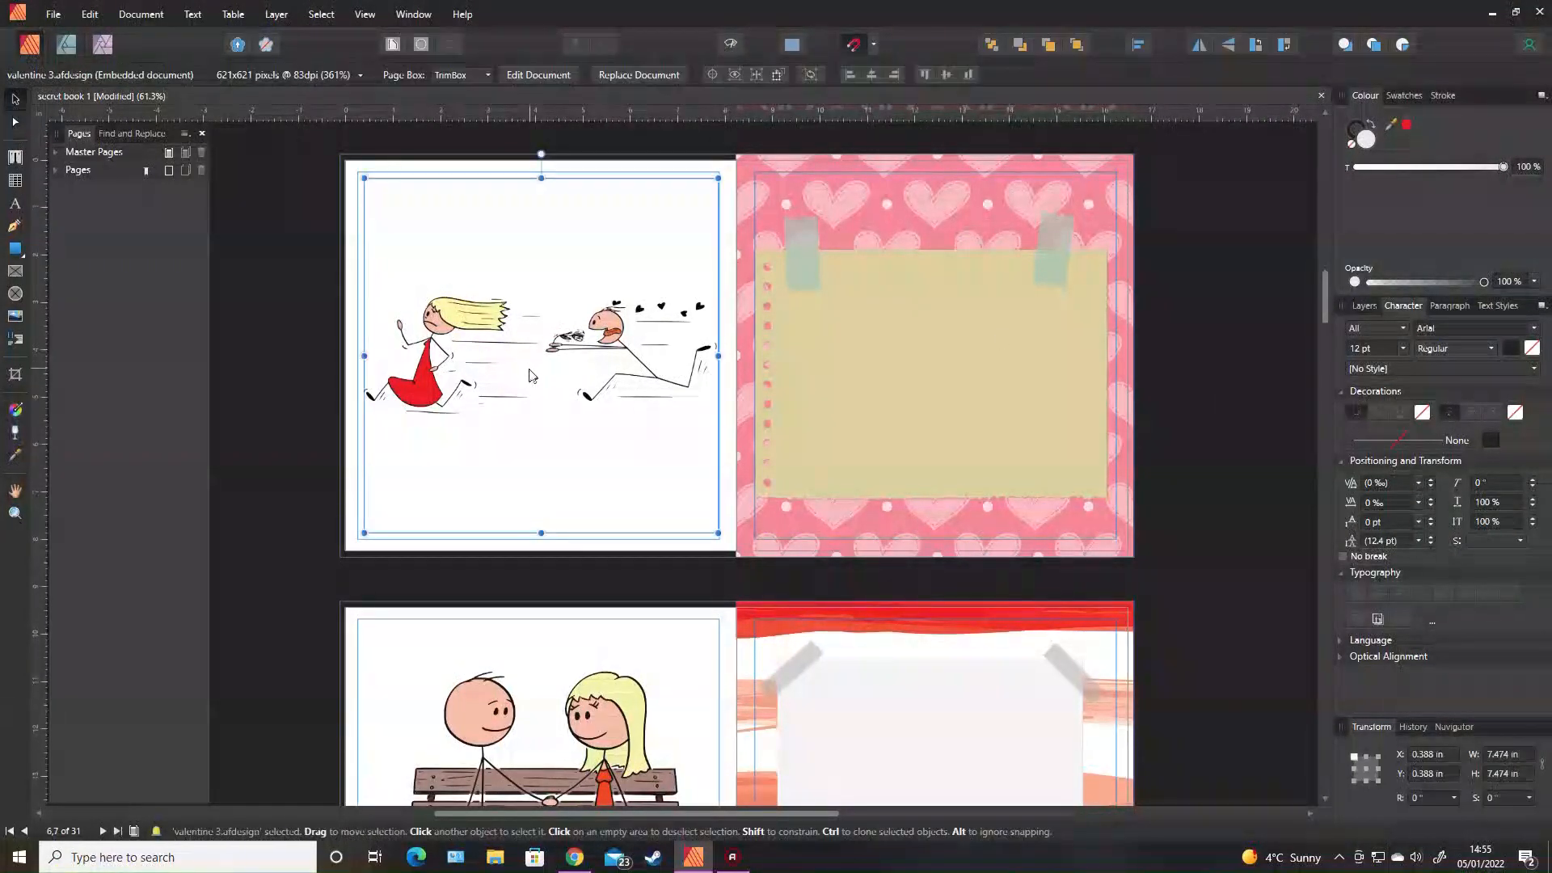
left_click(1261, 431)
scroll(1271, 307, "down", 2)
scroll(1271, 309, "up", 2)
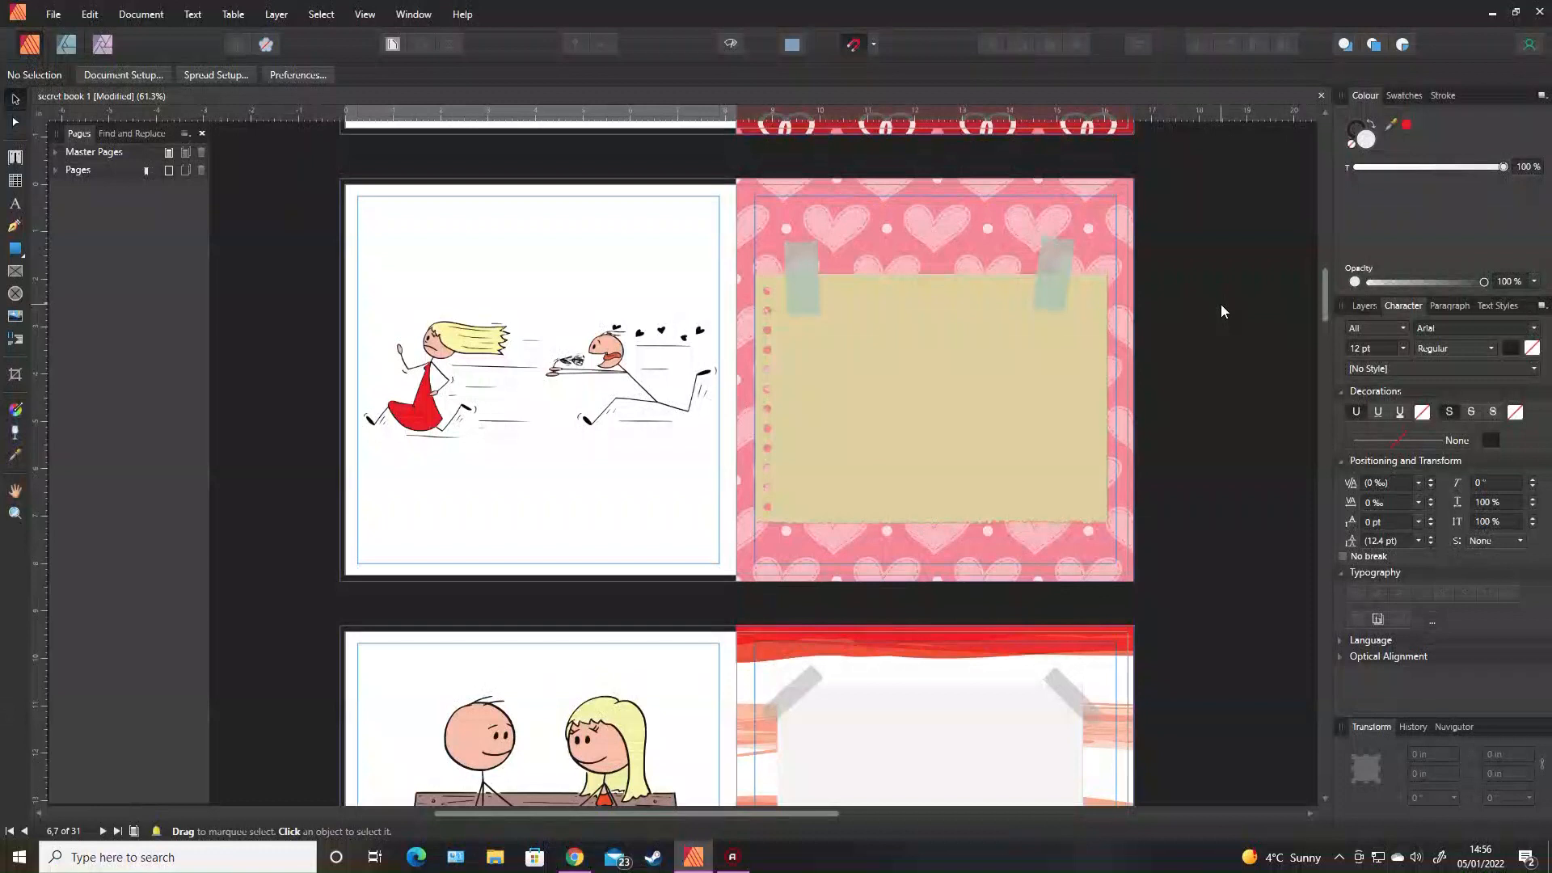
left_click(798, 195)
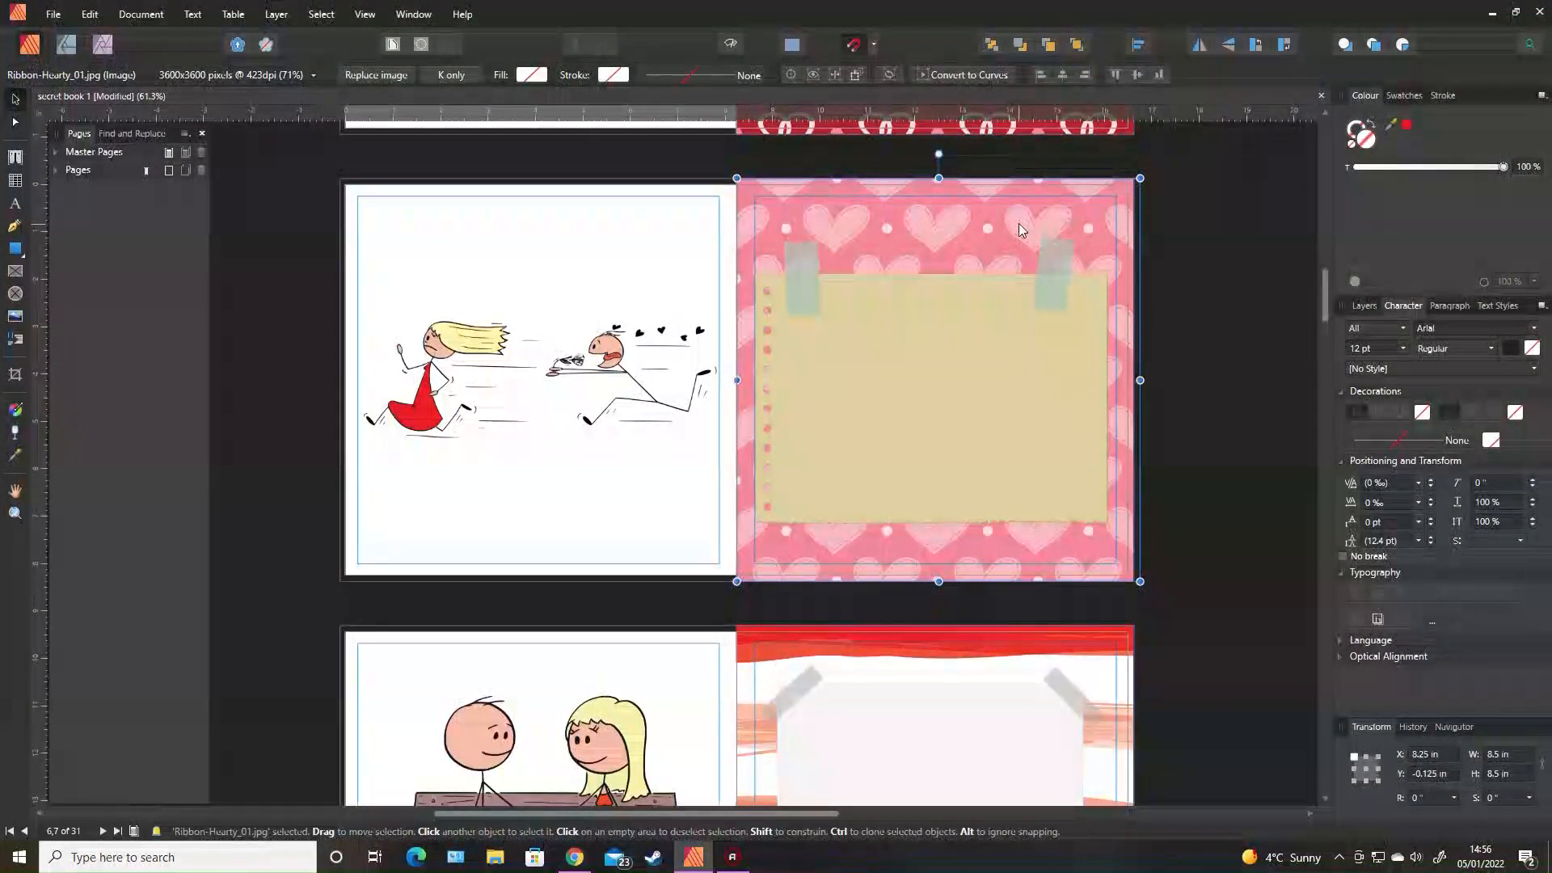
left_click(881, 333)
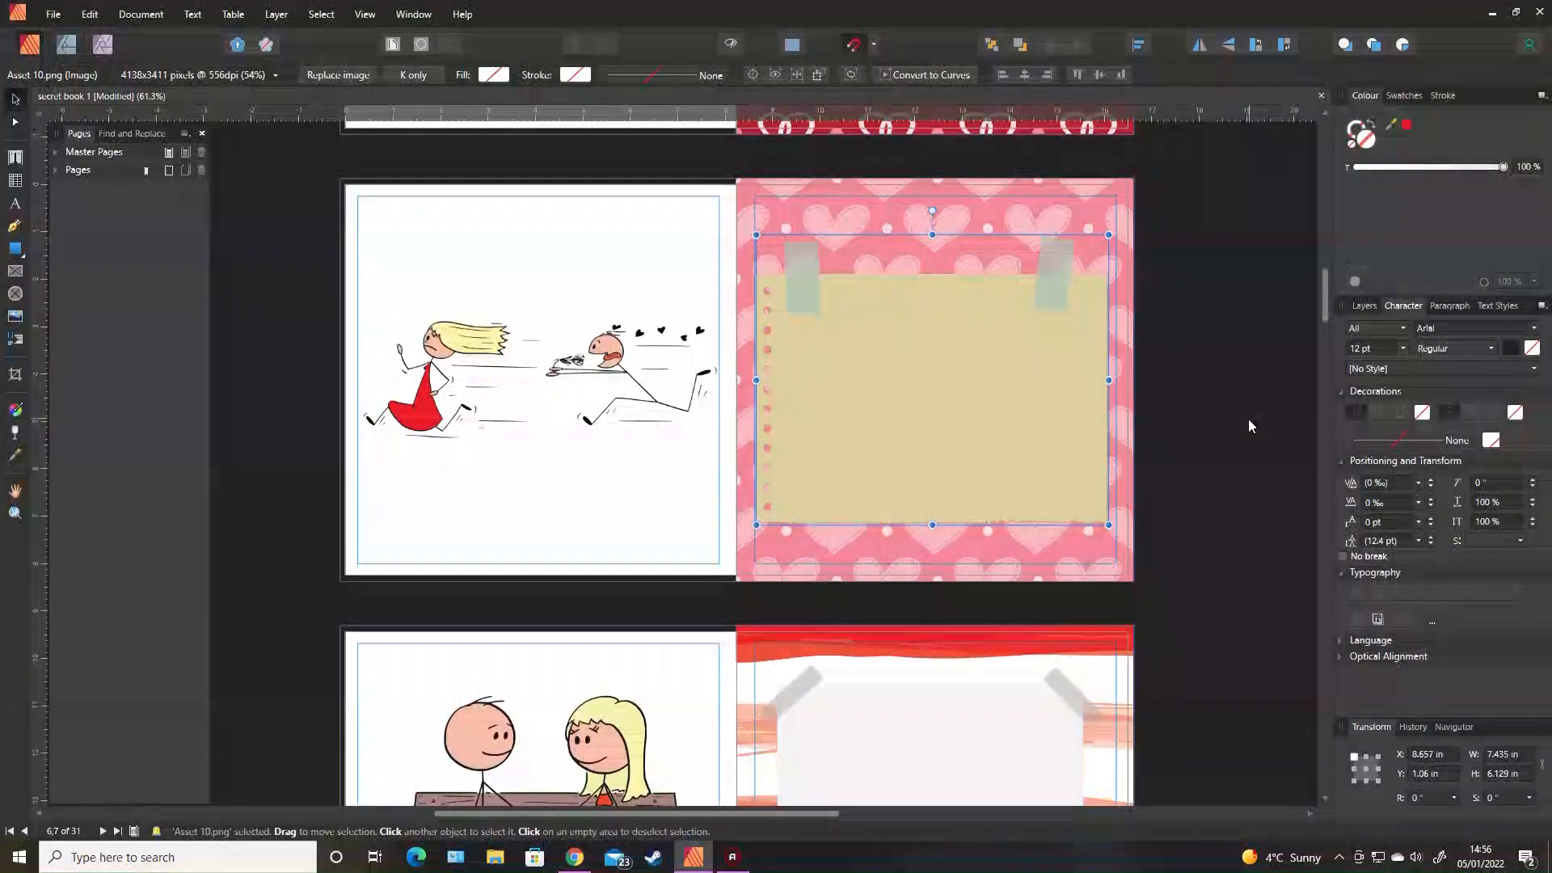
Scroll down to the book's still-blank final spread.
scroll(1249, 418, "down", 8)
scroll(1247, 420, "up", 2)
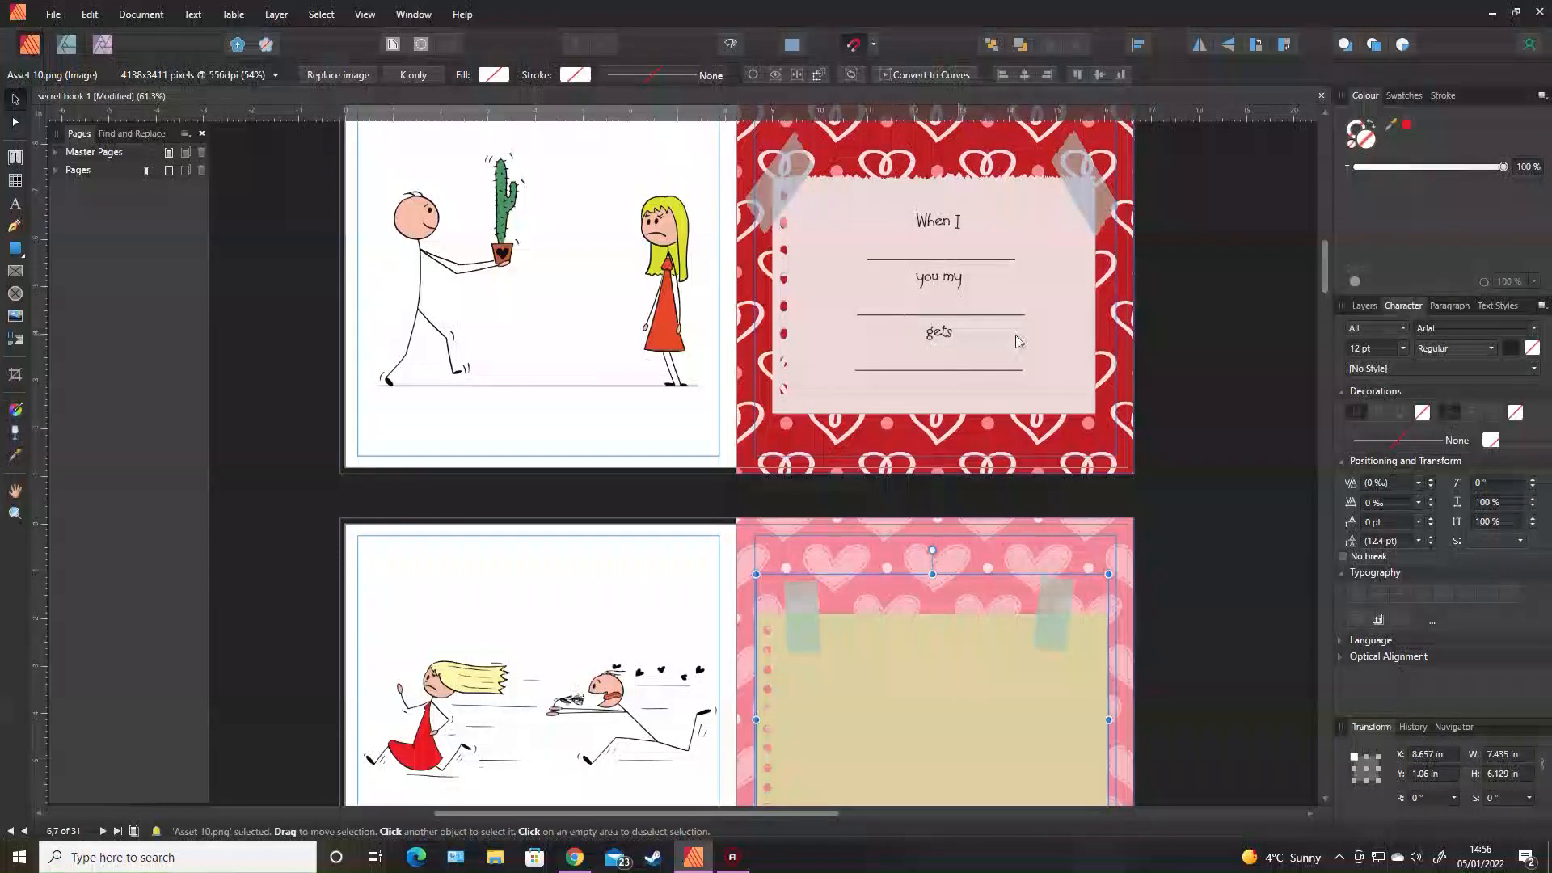
scroll(1237, 574, "down", 2)
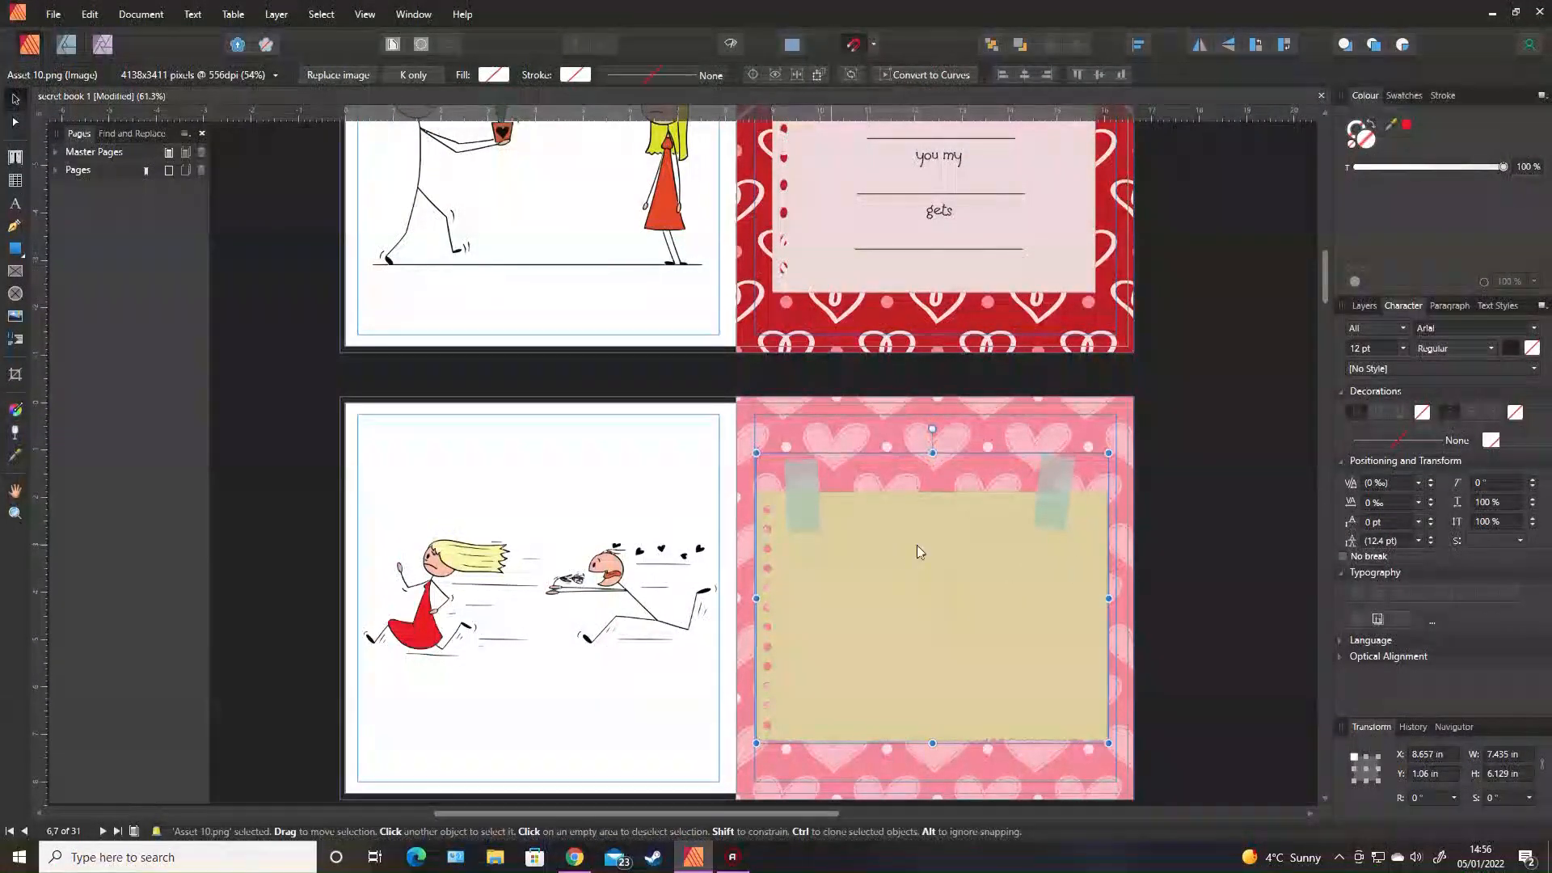
scroll(1042, 367, "up", 2)
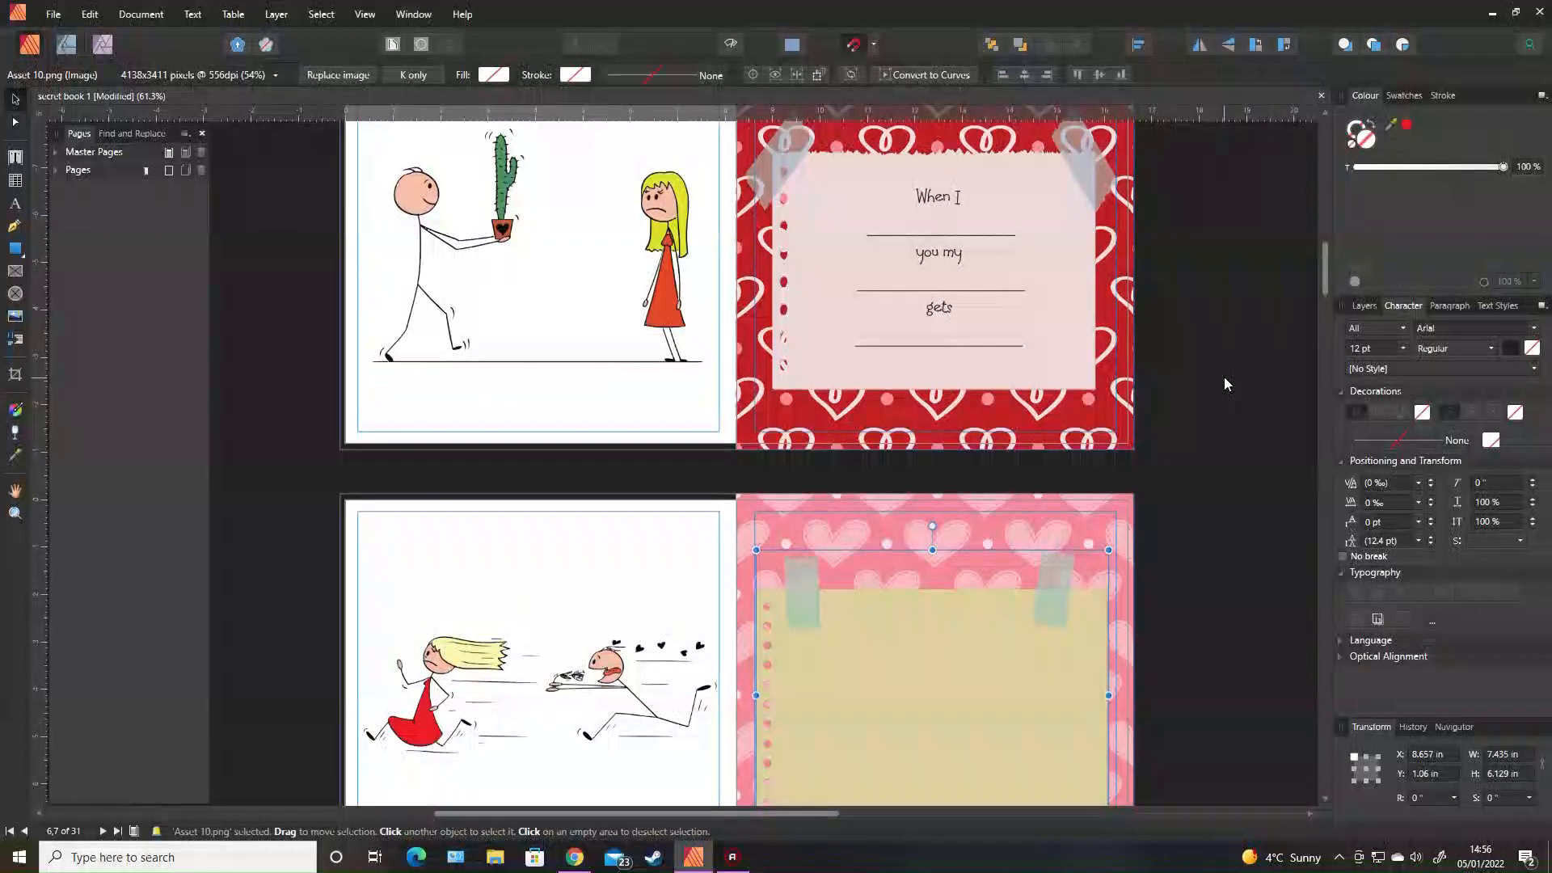
scroll(1203, 473, "down", 2)
scroll(1204, 466, "down", 5)
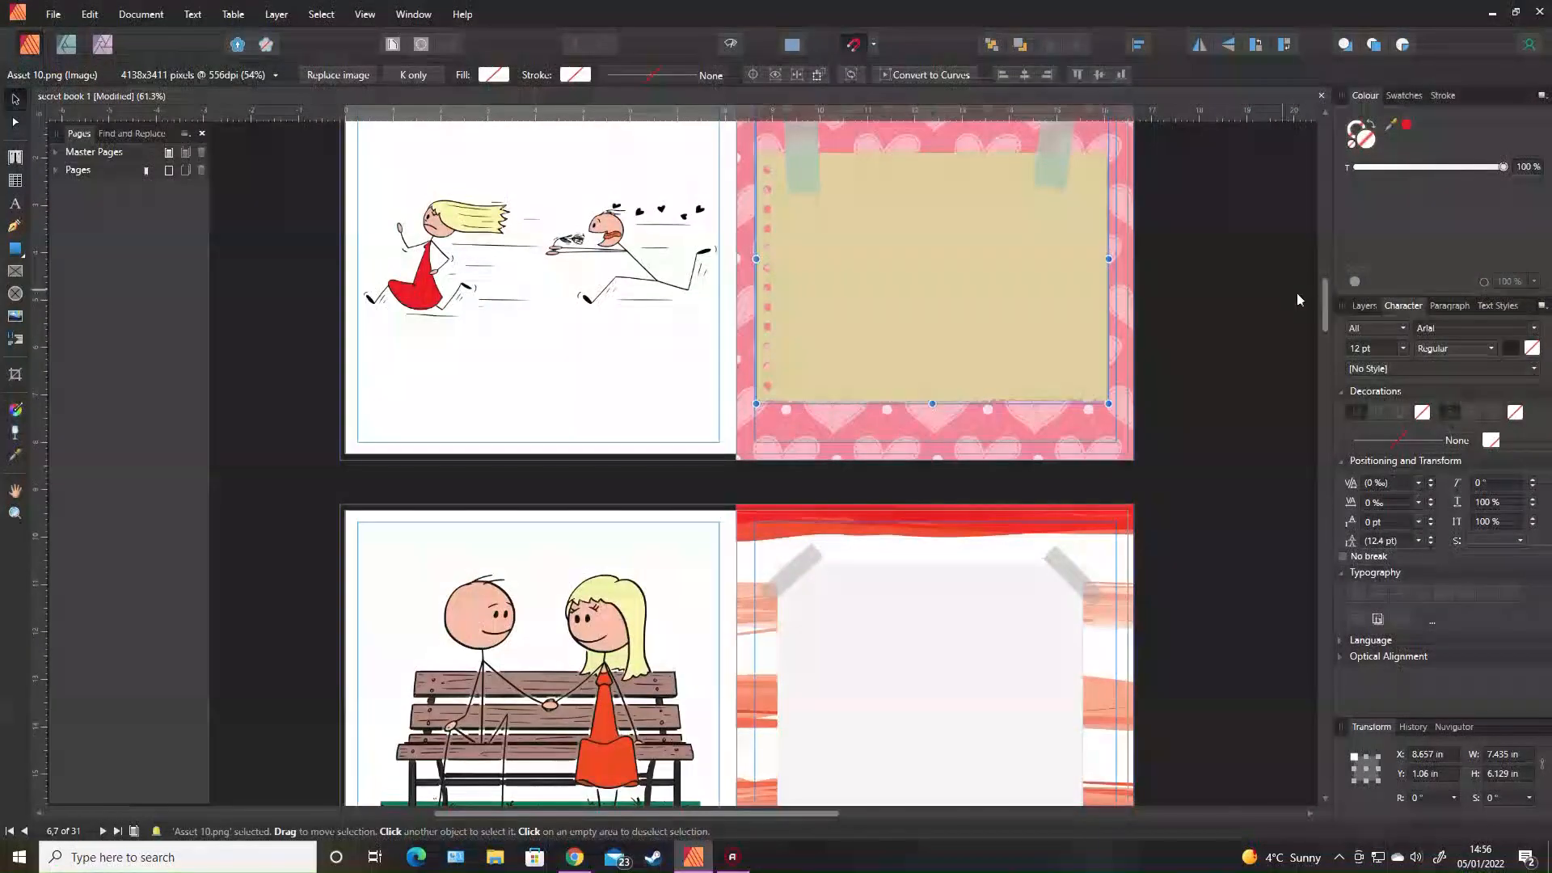
left_click_drag(1330, 311, 1334, 725)
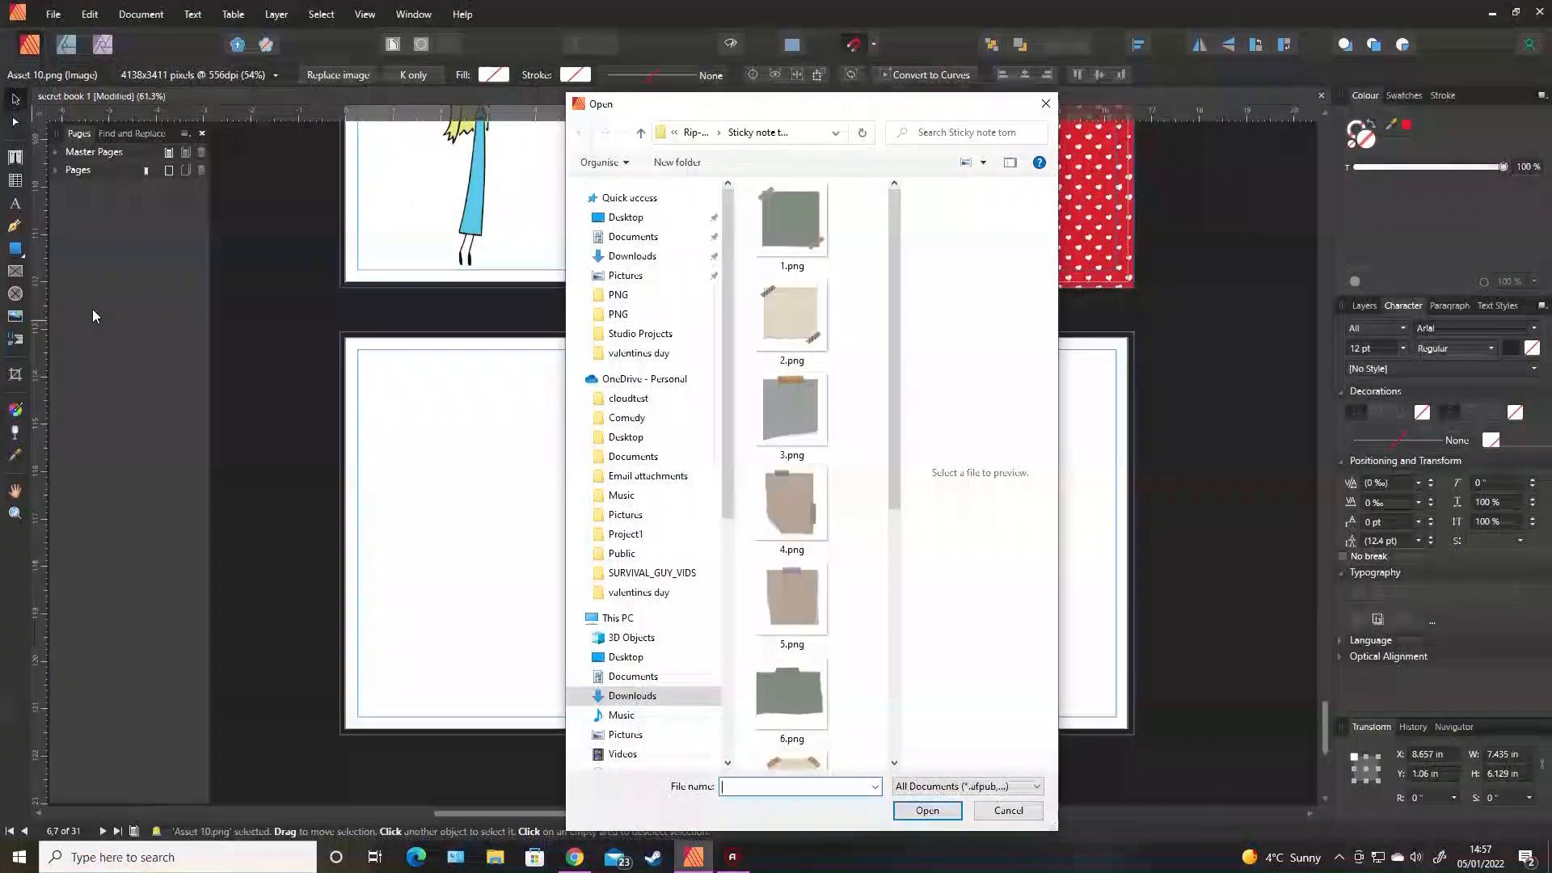
Place Lovely-Red_07.jpg from Downloads > Lovely-Red-Valentine > Lovely Red so it covers the right page.
left_click(645, 705)
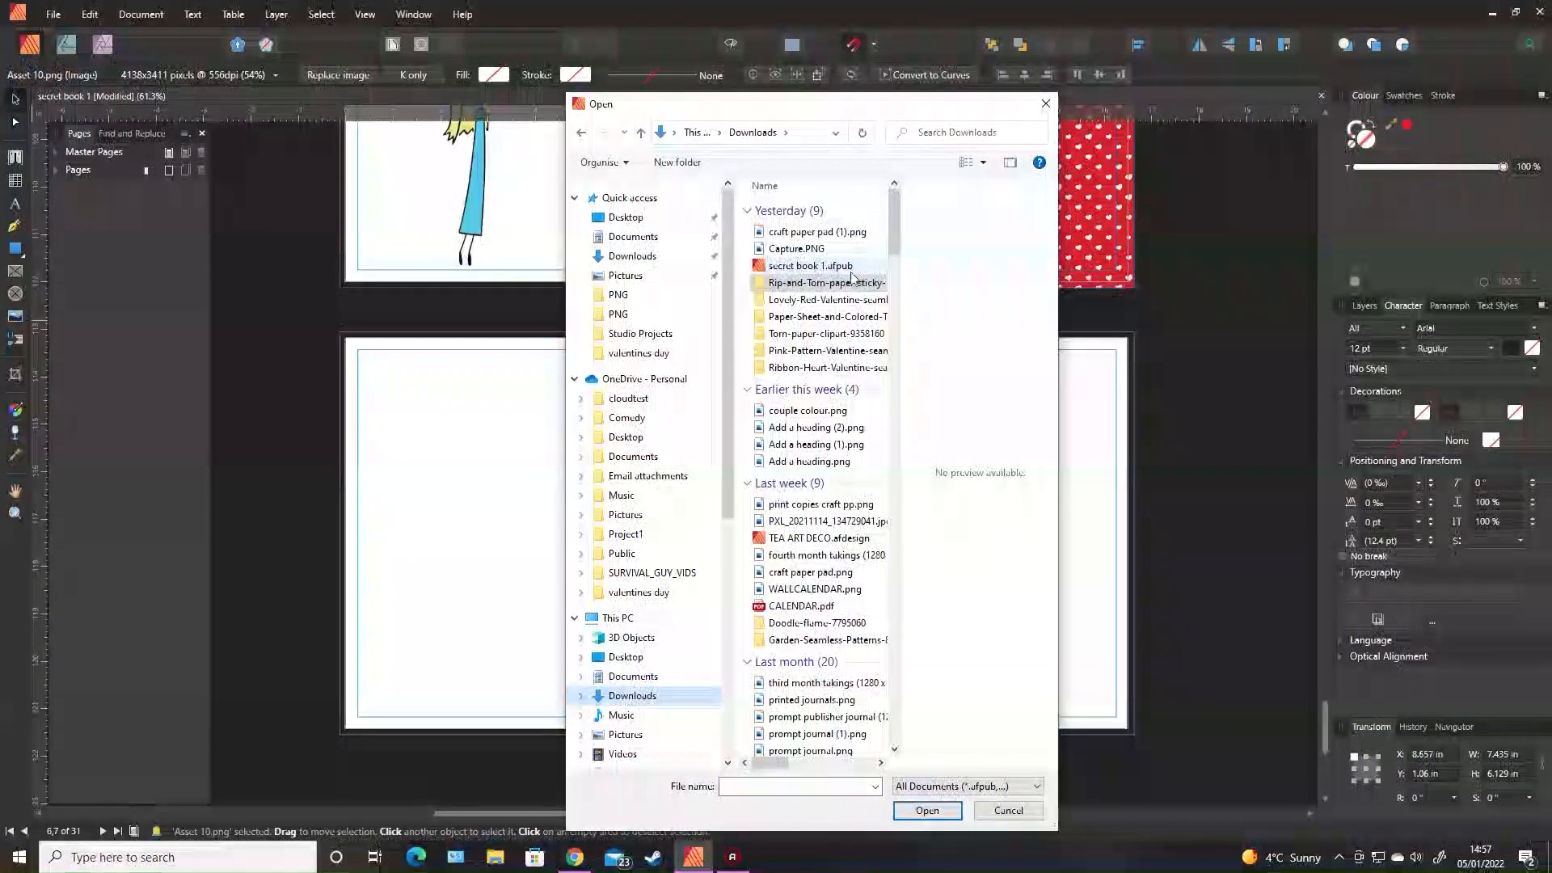
double_click(820, 300)
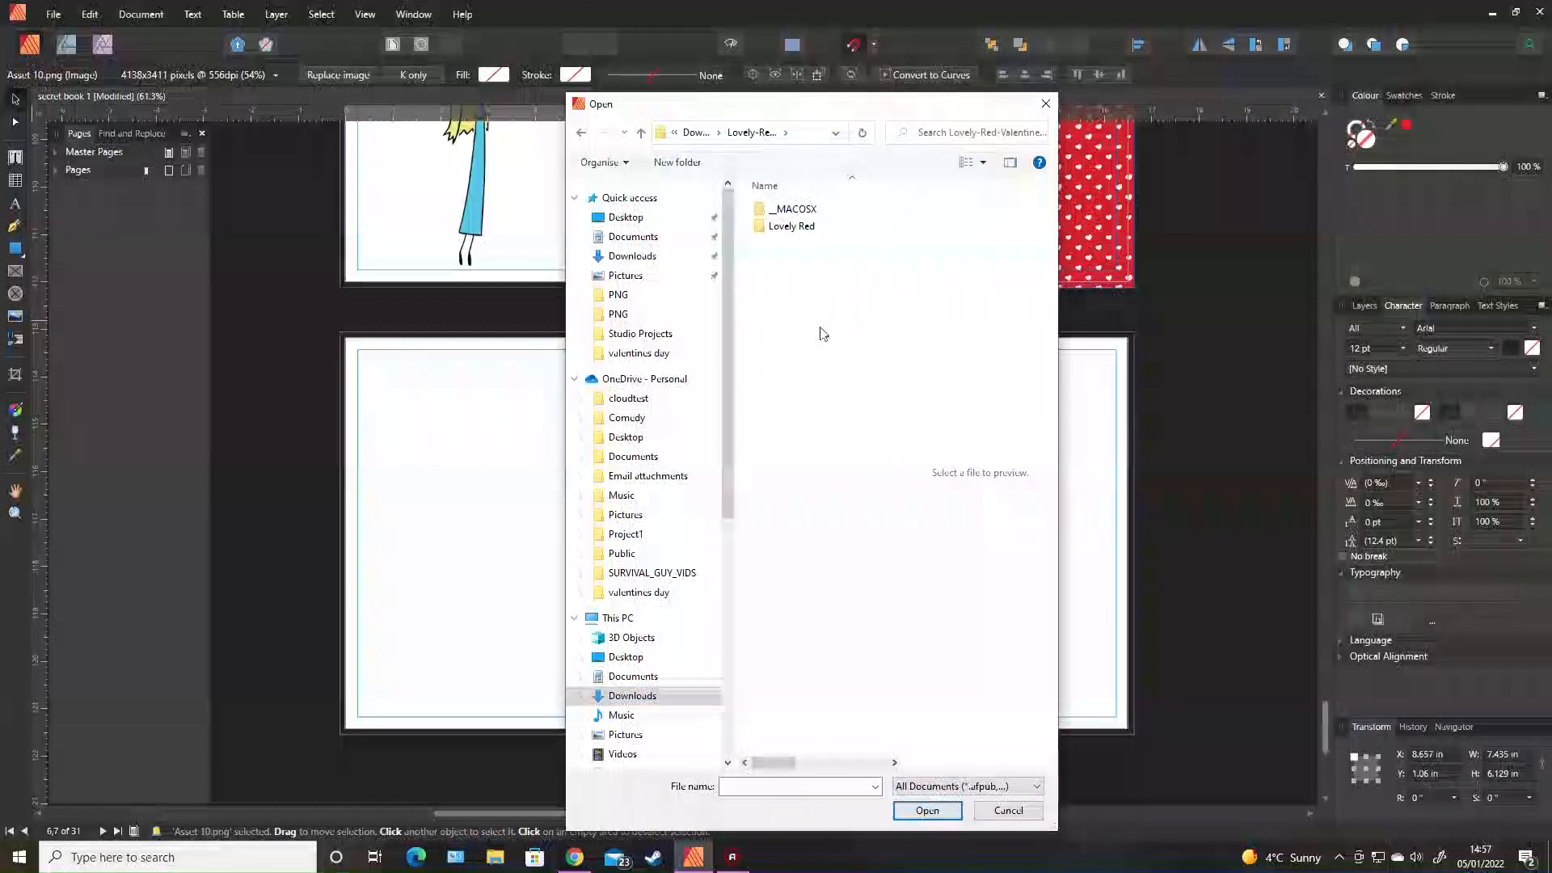
double_click(781, 231)
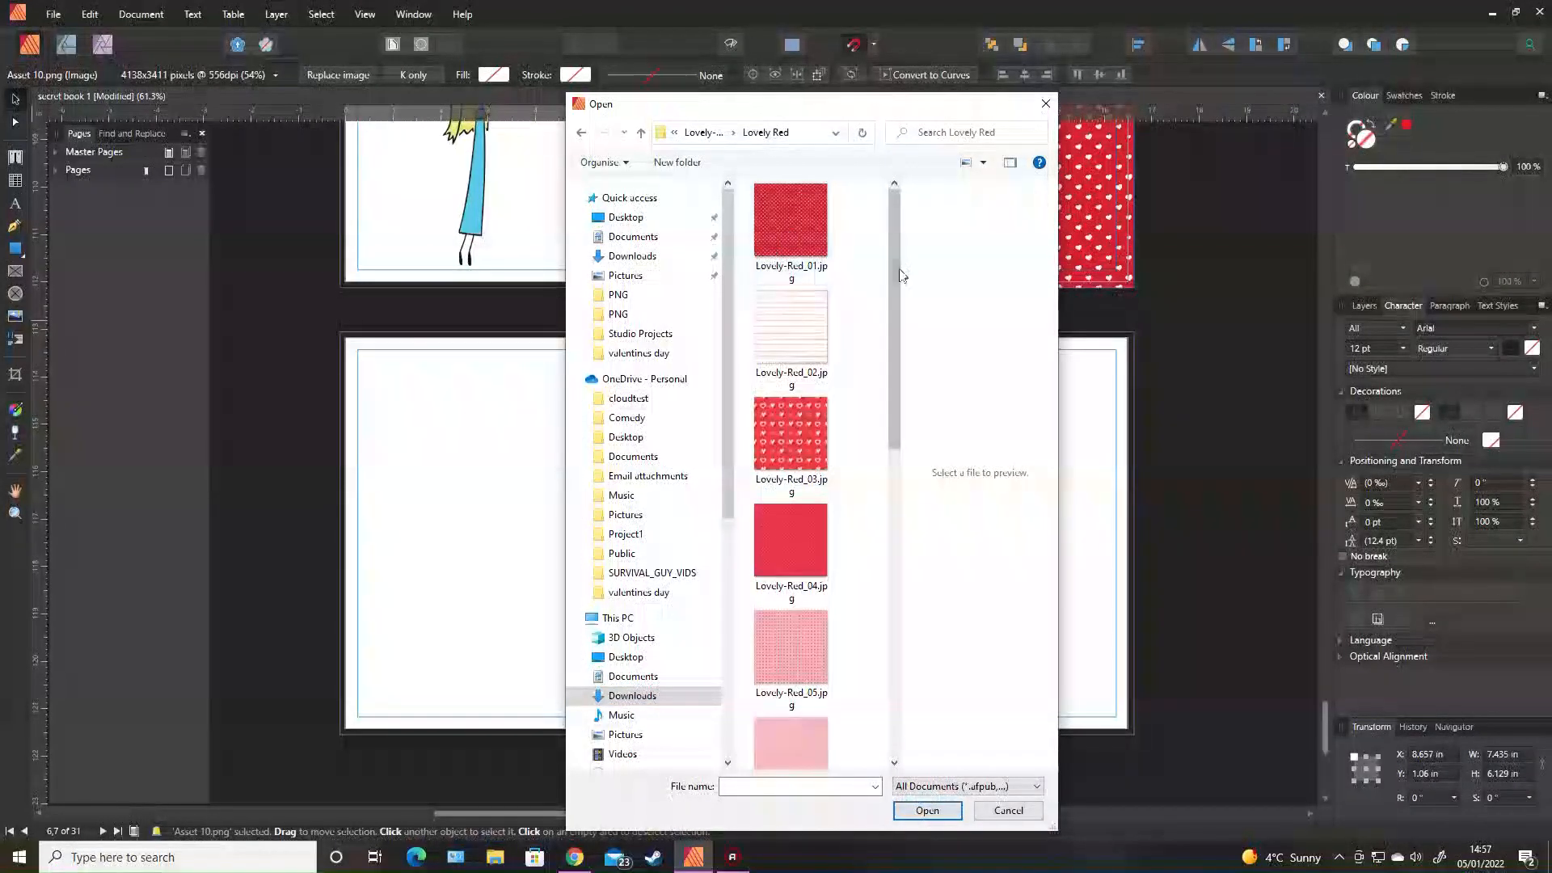
left_click_drag(896, 416, 886, 561)
double_click(775, 547)
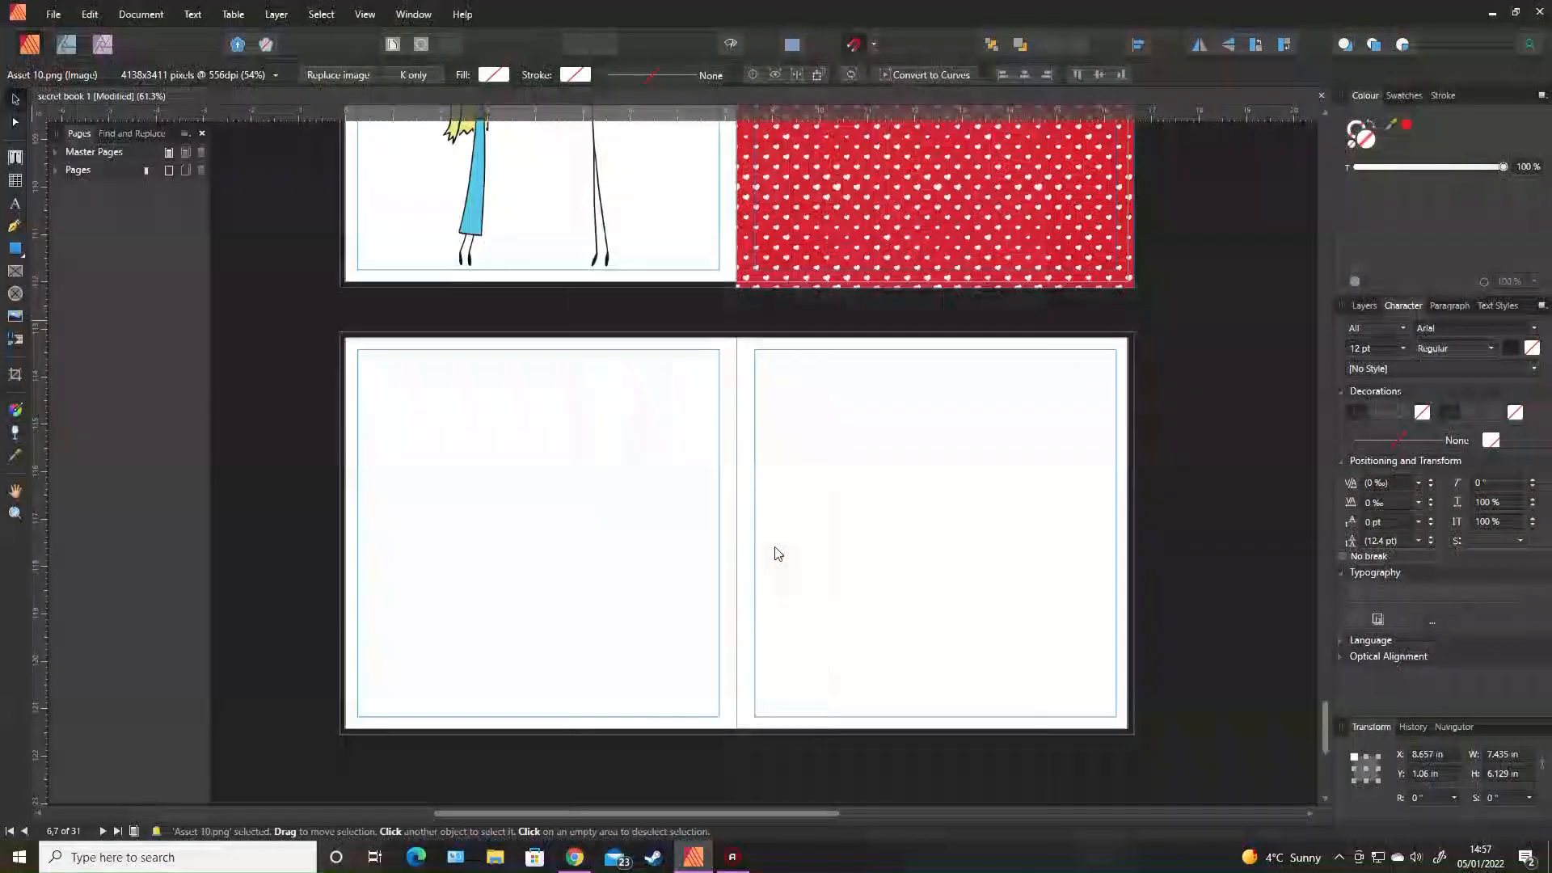
left_click_drag(736, 333, 1133, 728)
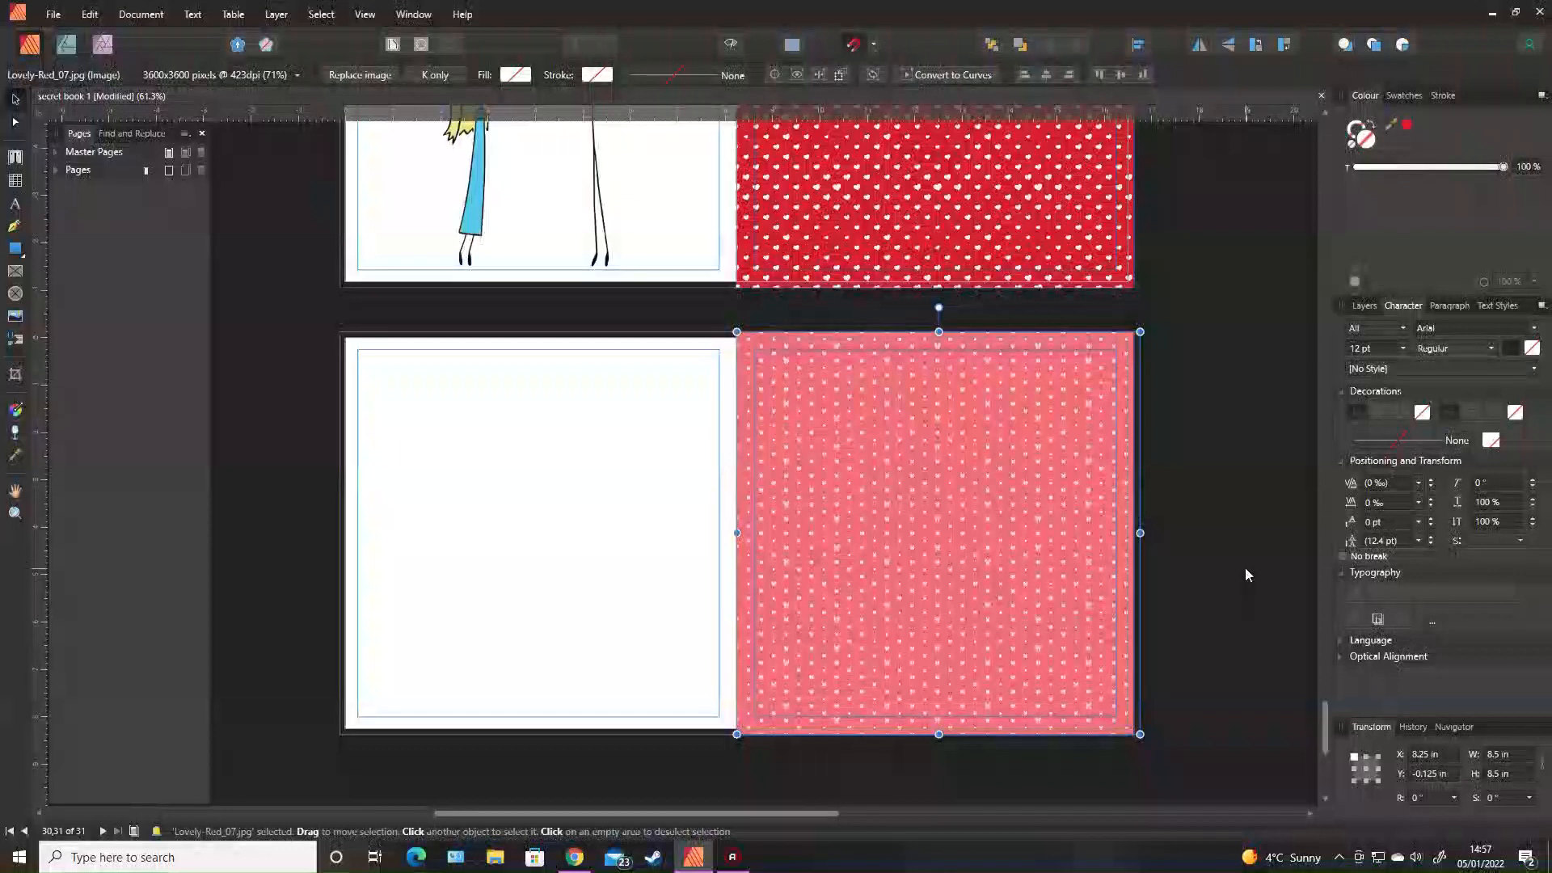
left_click(1227, 557)
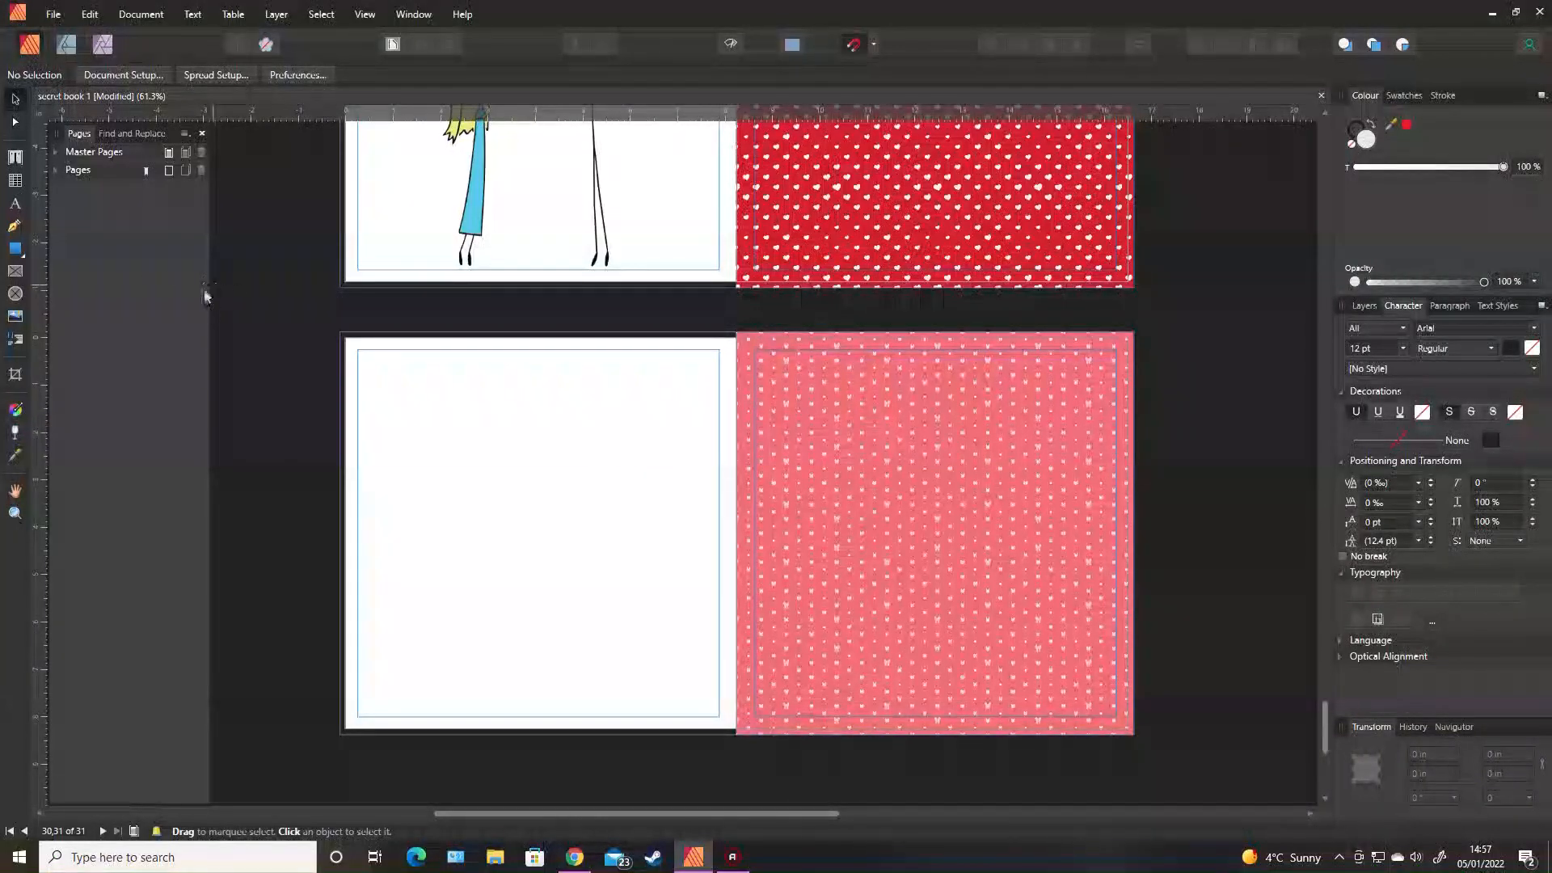
Place Sticky note torn/9.png on the pink page and enlarge it to fill most of the page.
left_click(16, 318)
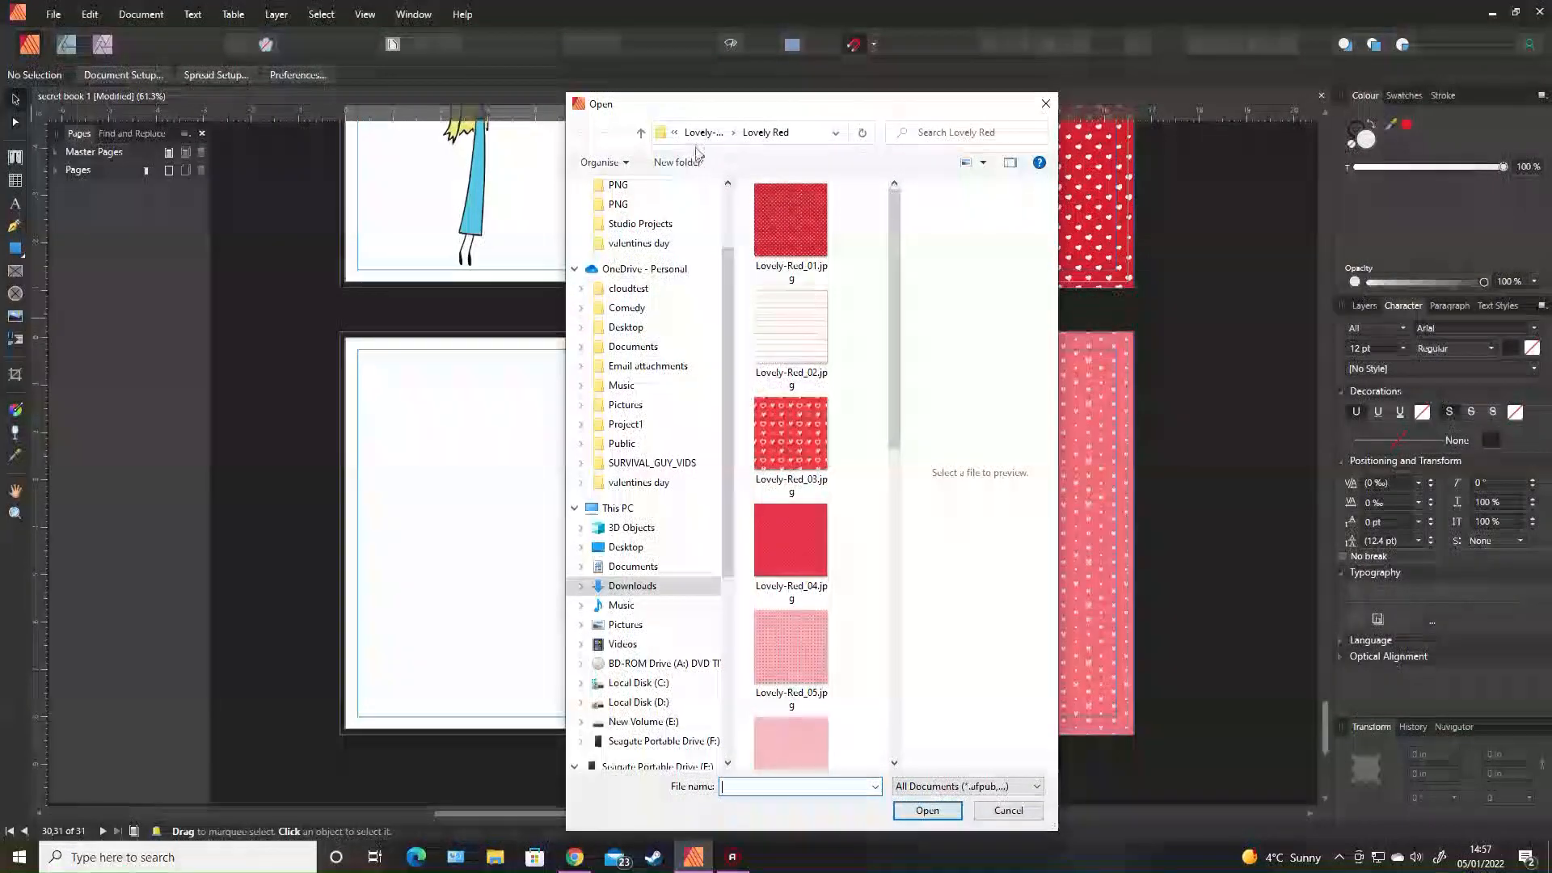
left_click(639, 586)
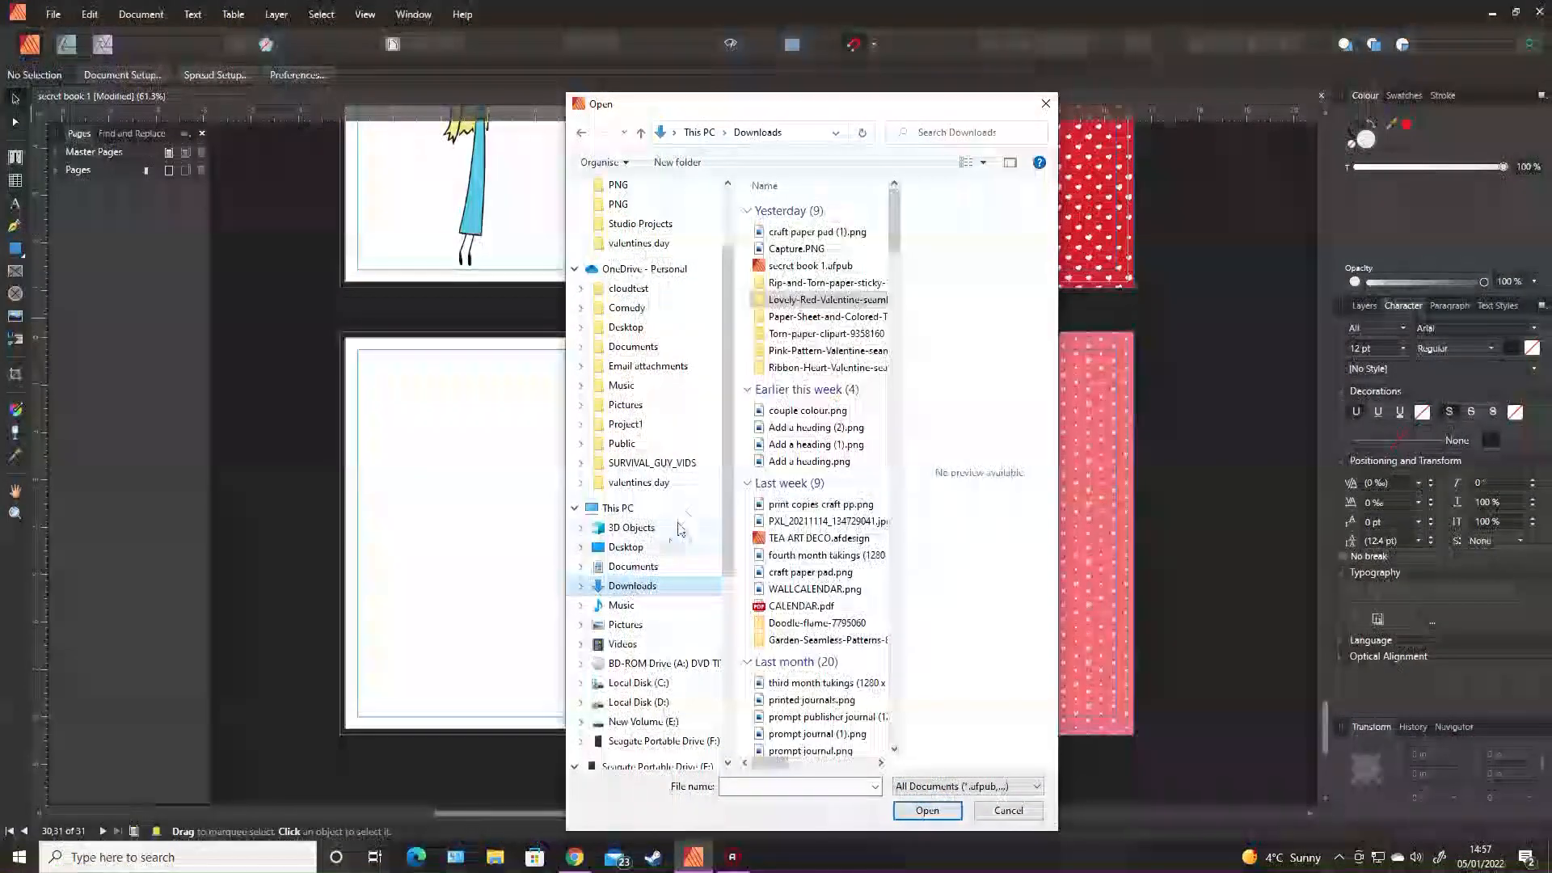
double_click(802, 283)
double_click(793, 227)
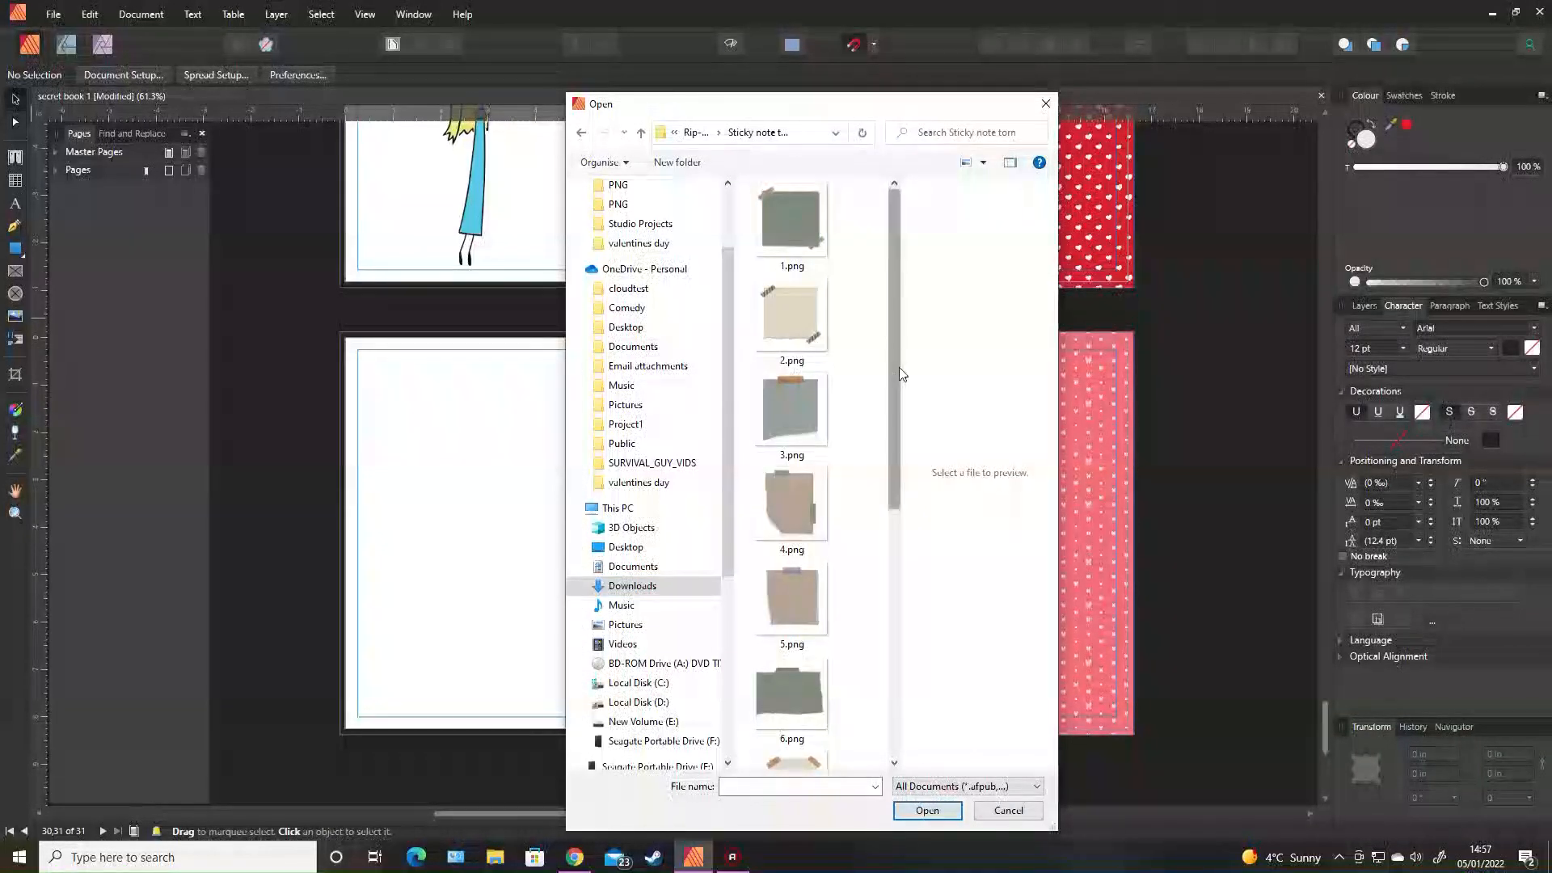
scroll(899, 374, "down", 5)
double_click(798, 539)
left_click_drag(777, 404, 1158, 733)
left_click_drag(778, 405, 700, 334)
left_click(1183, 459)
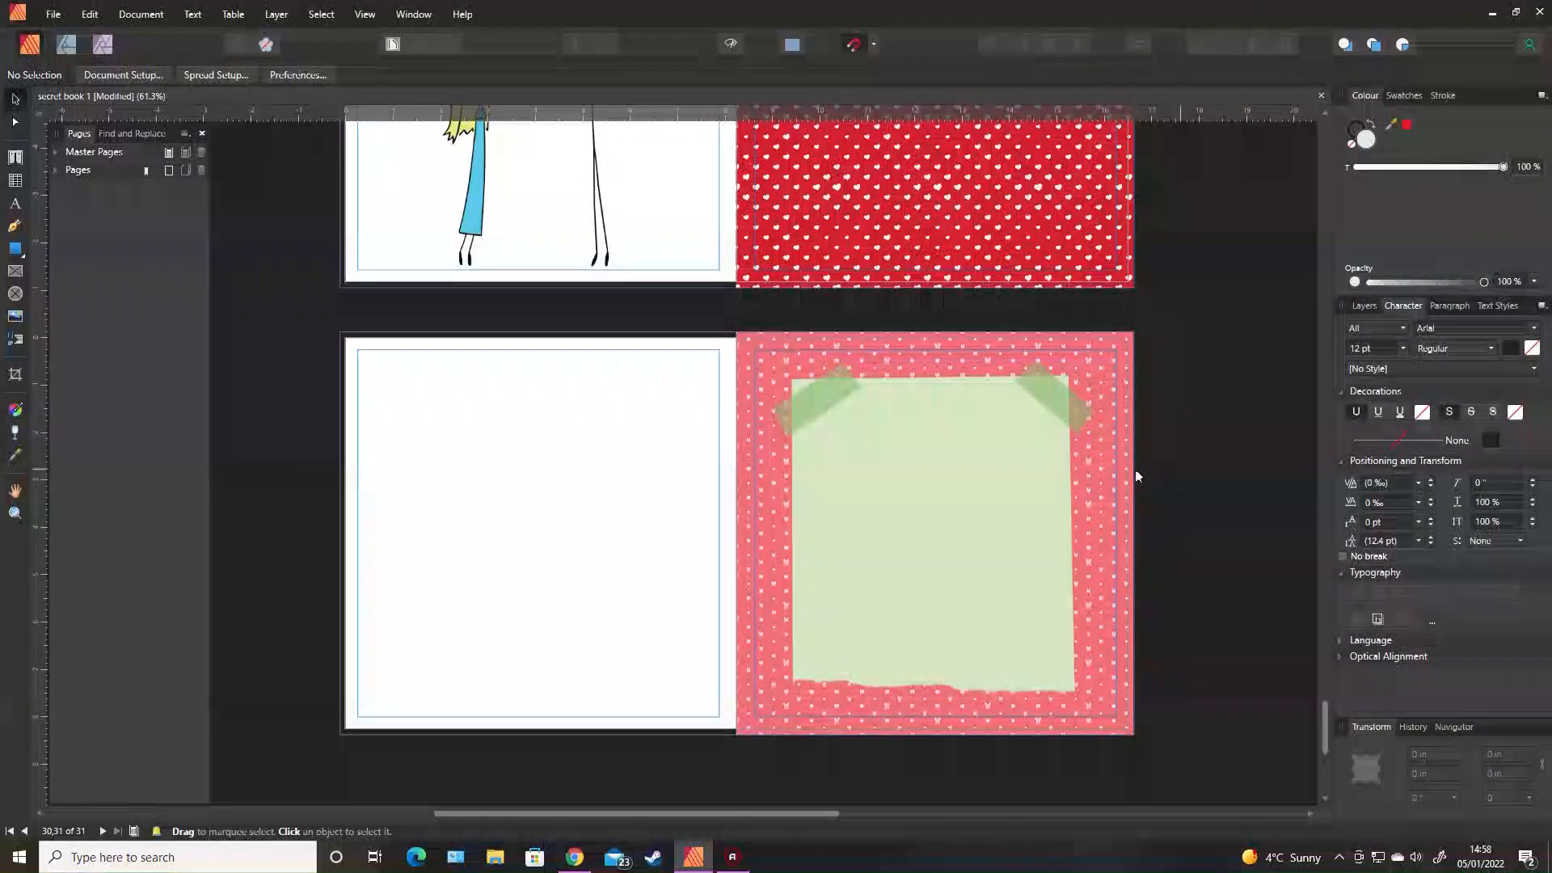
Load valentine 15.afdesign from OneDrive's valentines day folder for placing.
left_click(13, 318)
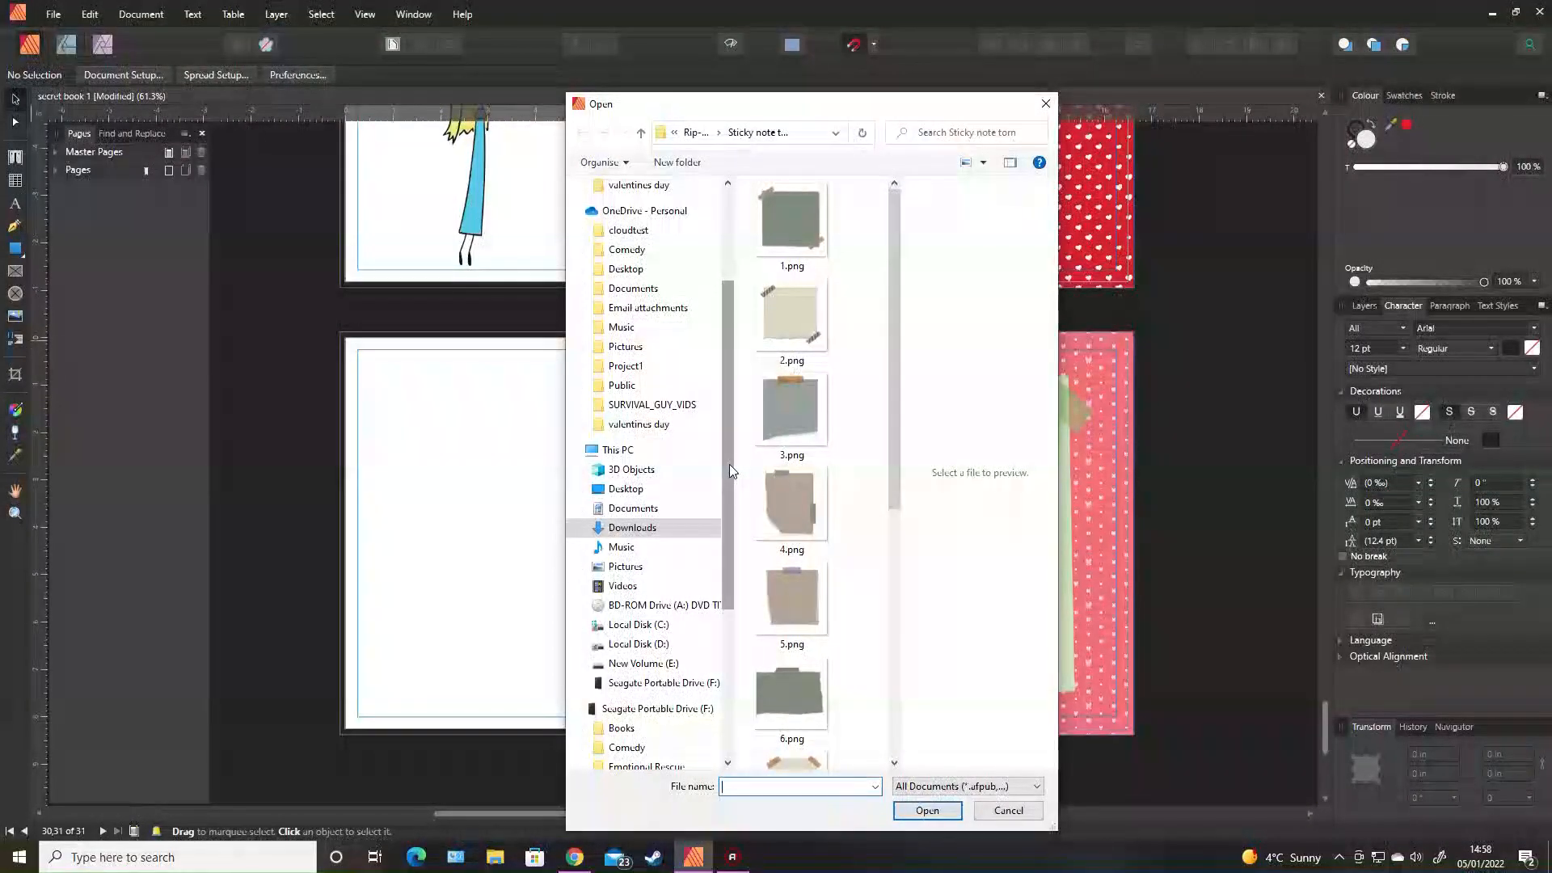
left_click_drag(729, 463, 727, 451)
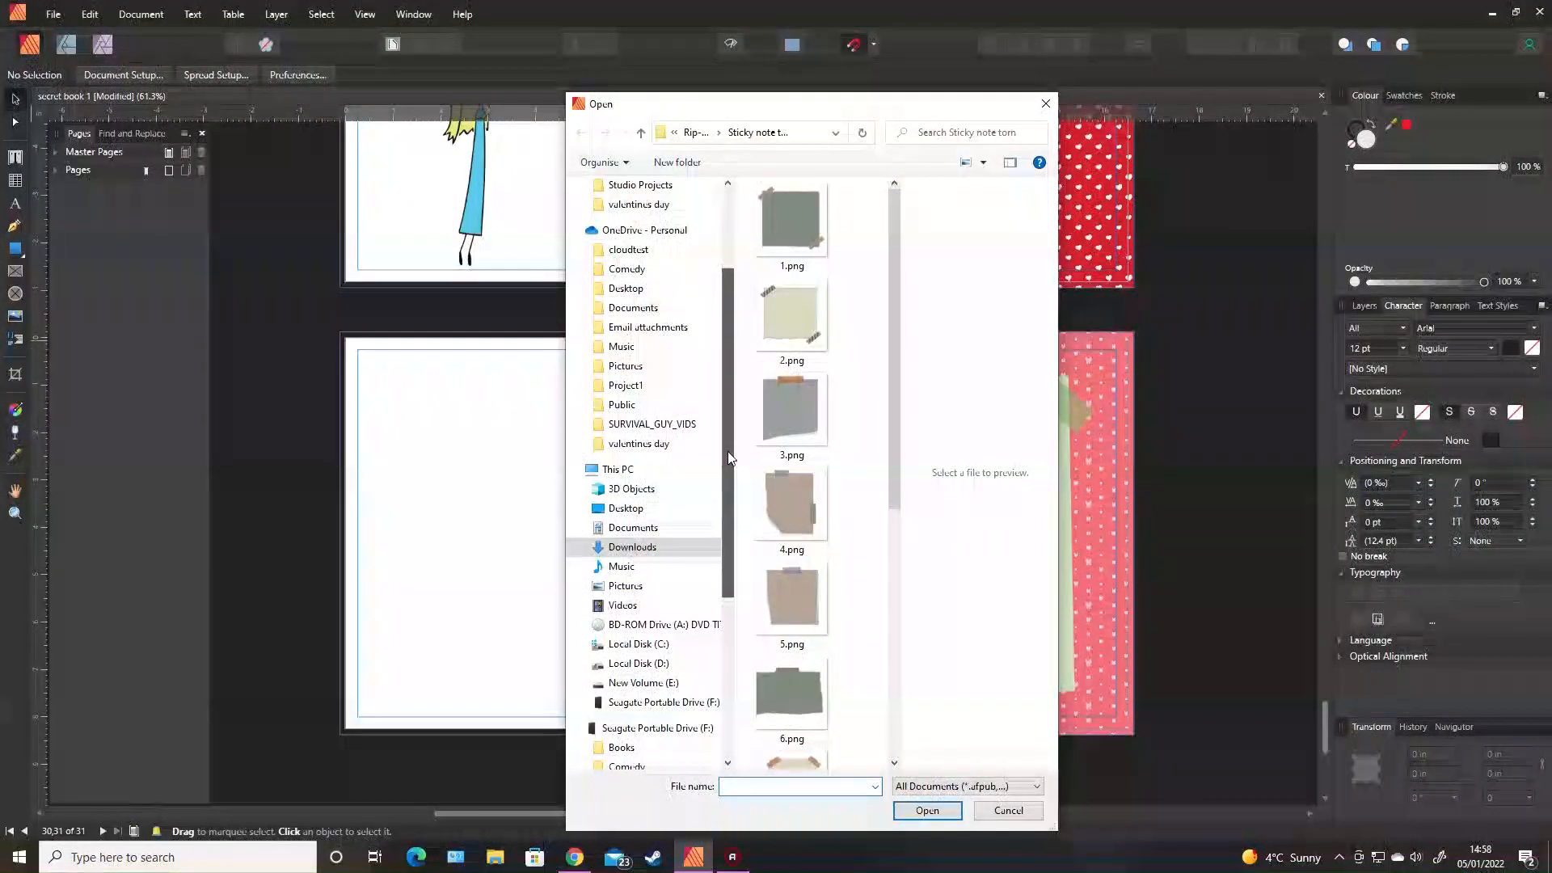
left_click(651, 235)
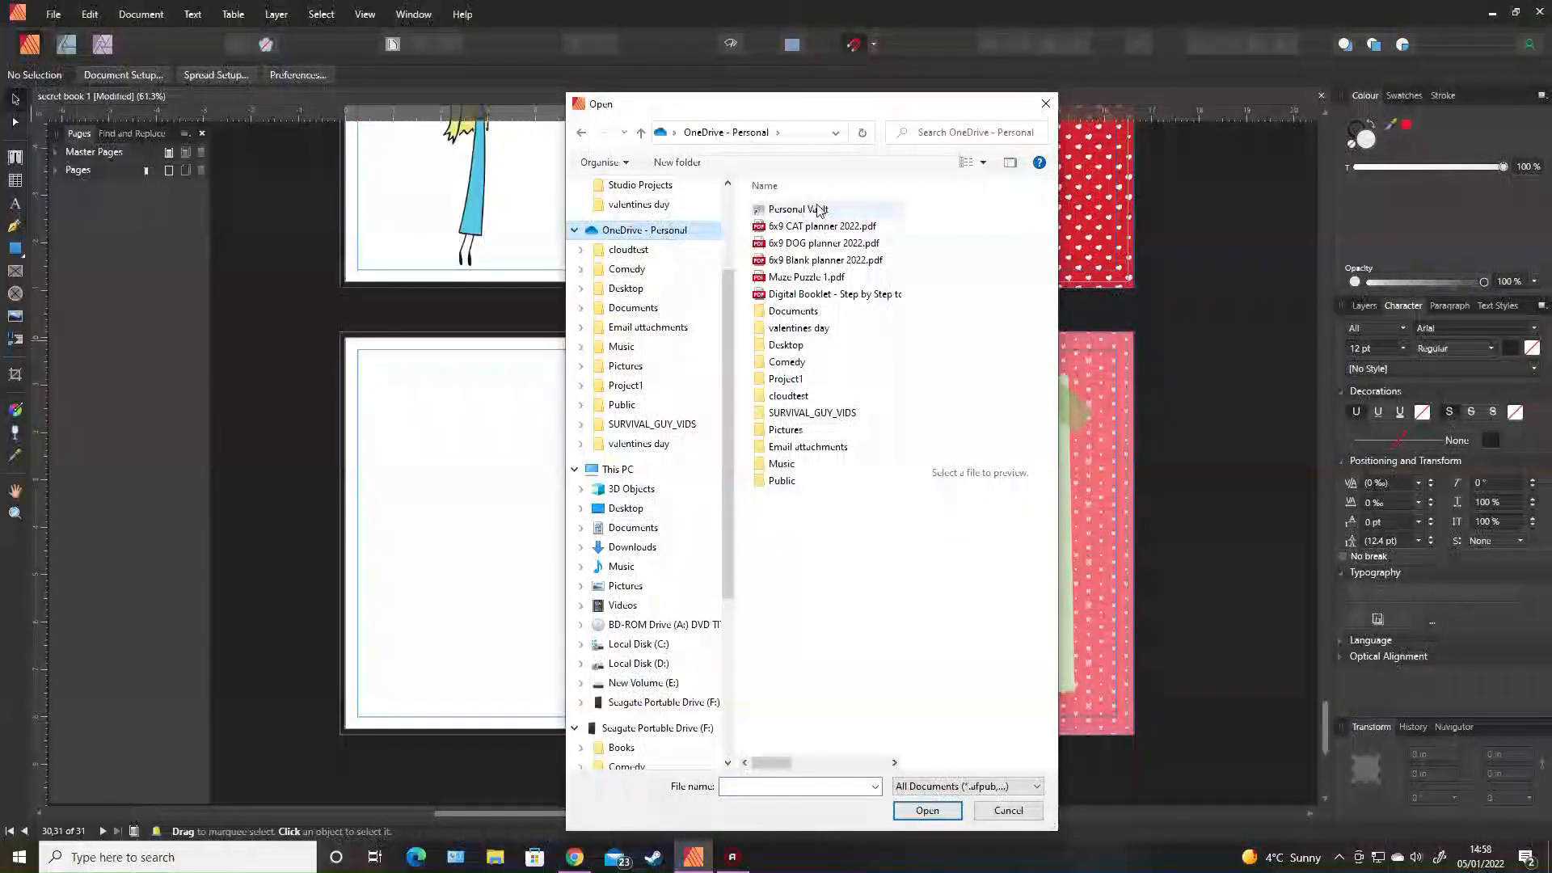
left_click(795, 331)
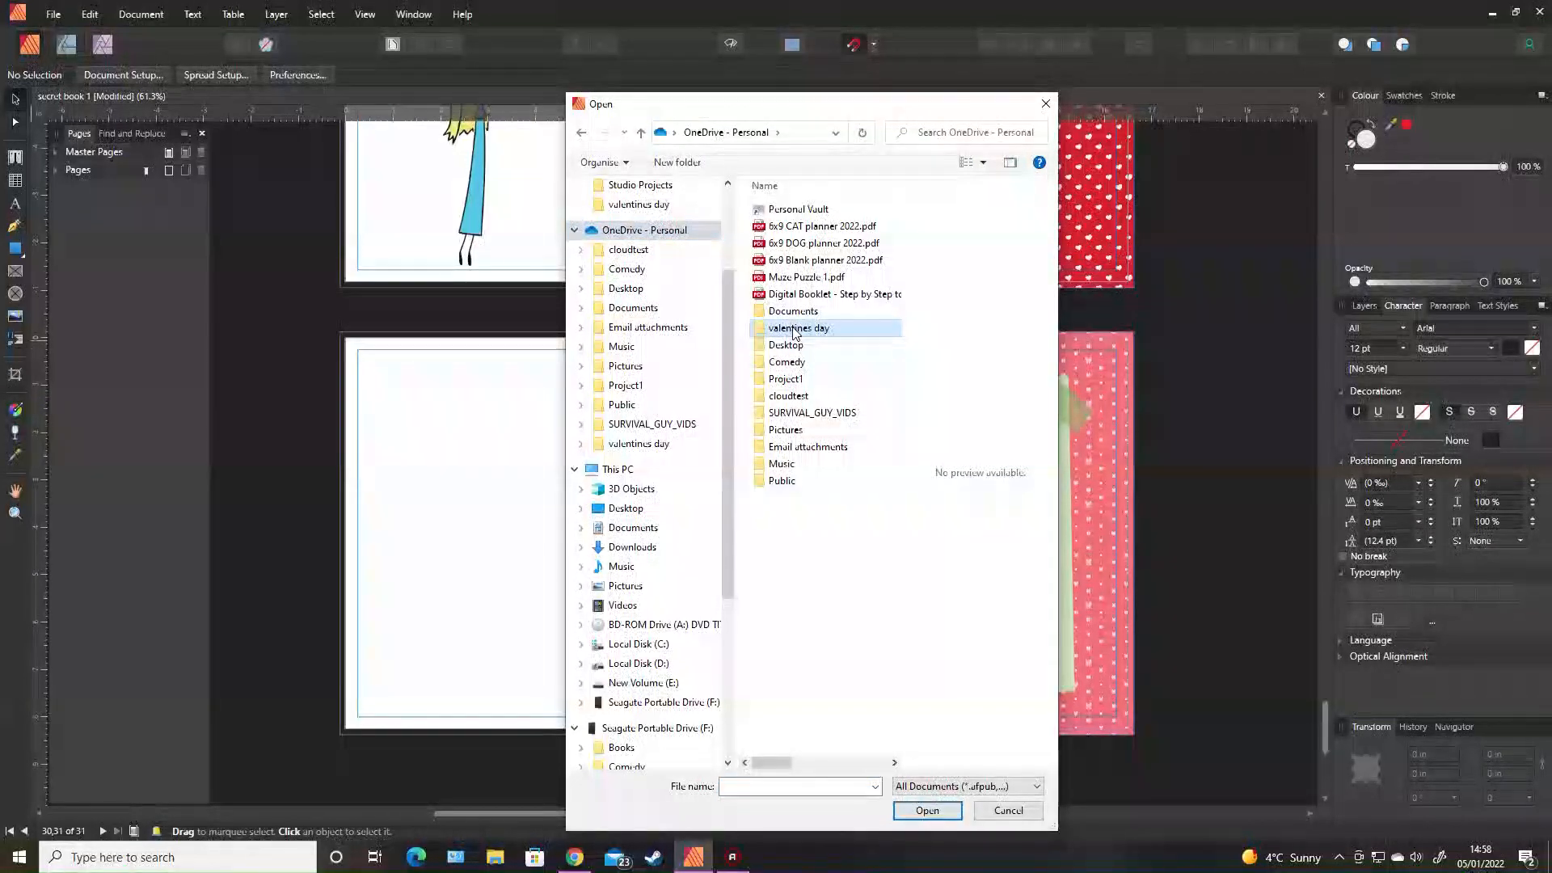
double_click(795, 330)
double_click(814, 448)
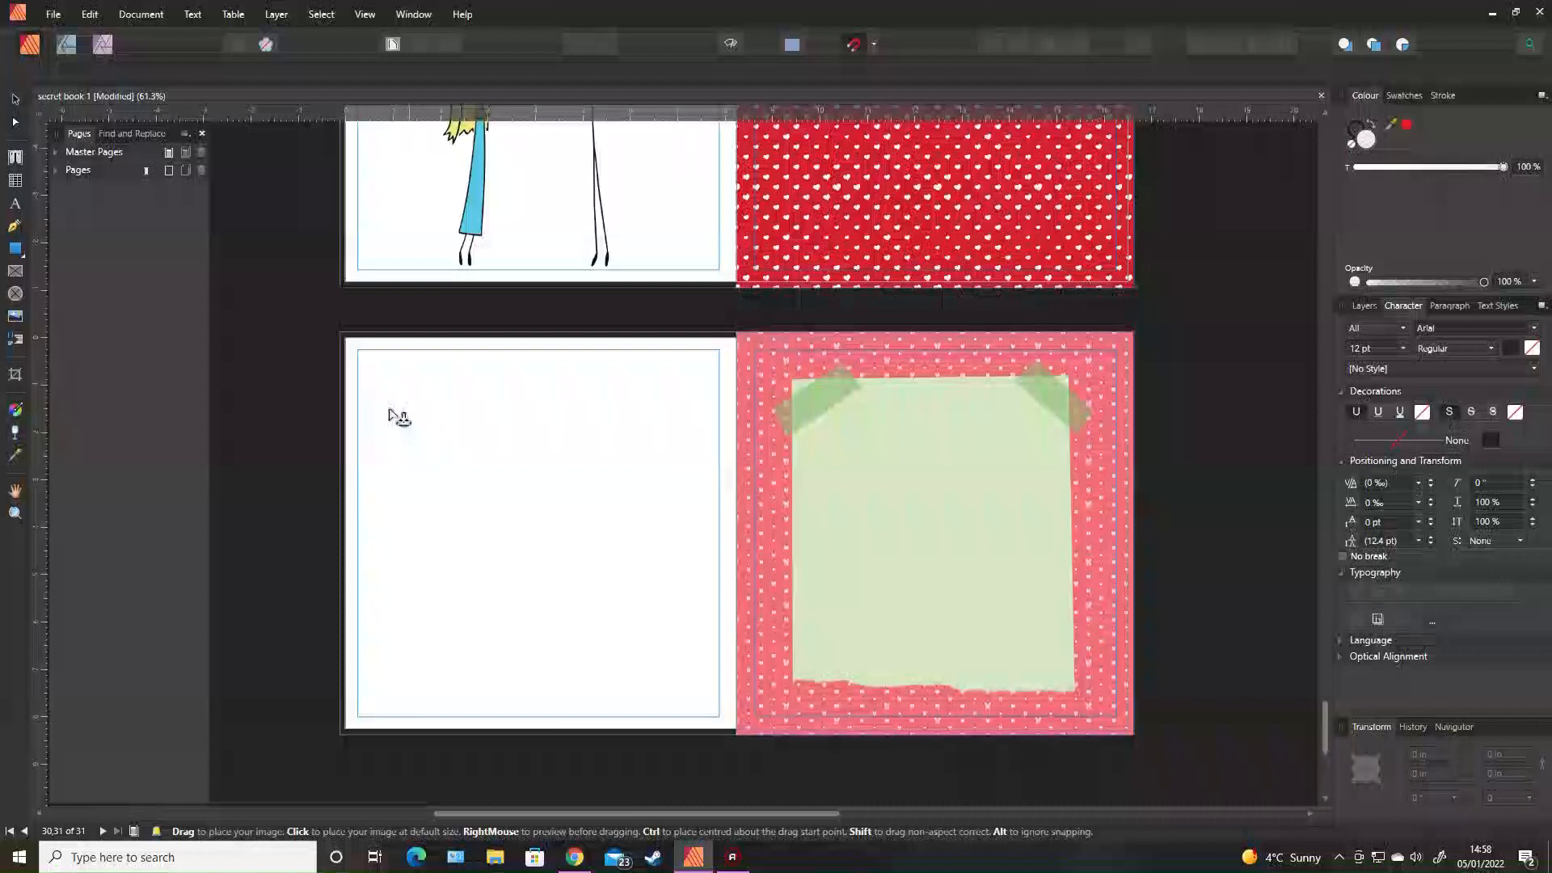
Place valentine 15 on the left page, flip it horizontally, and draw a text frame on the note.
left_click_drag(358, 348, 749, 693)
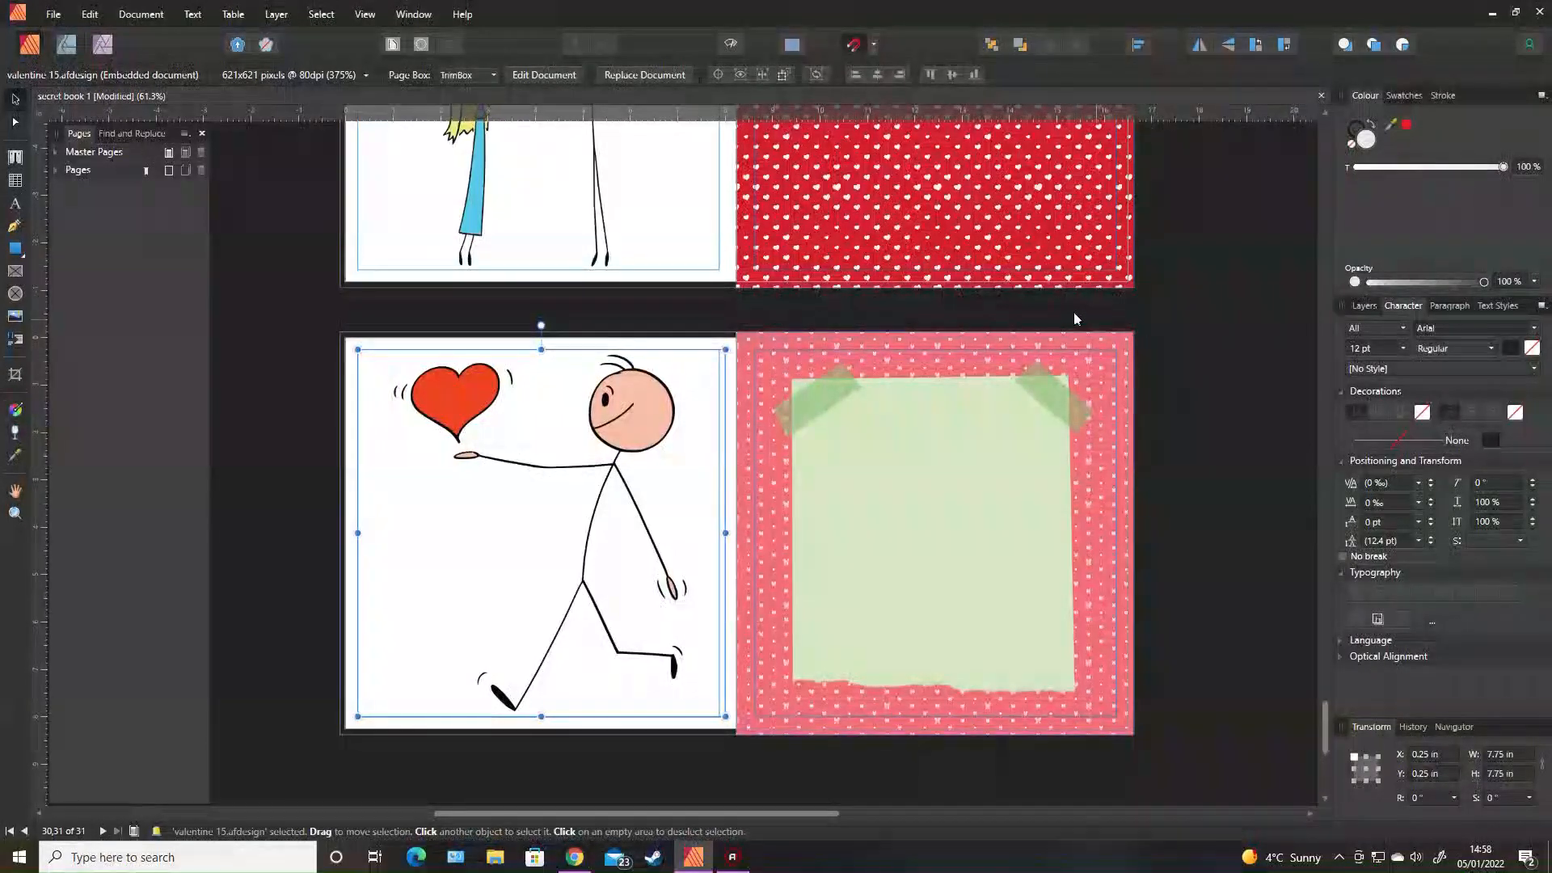
left_click(1199, 46)
left_click(1216, 469)
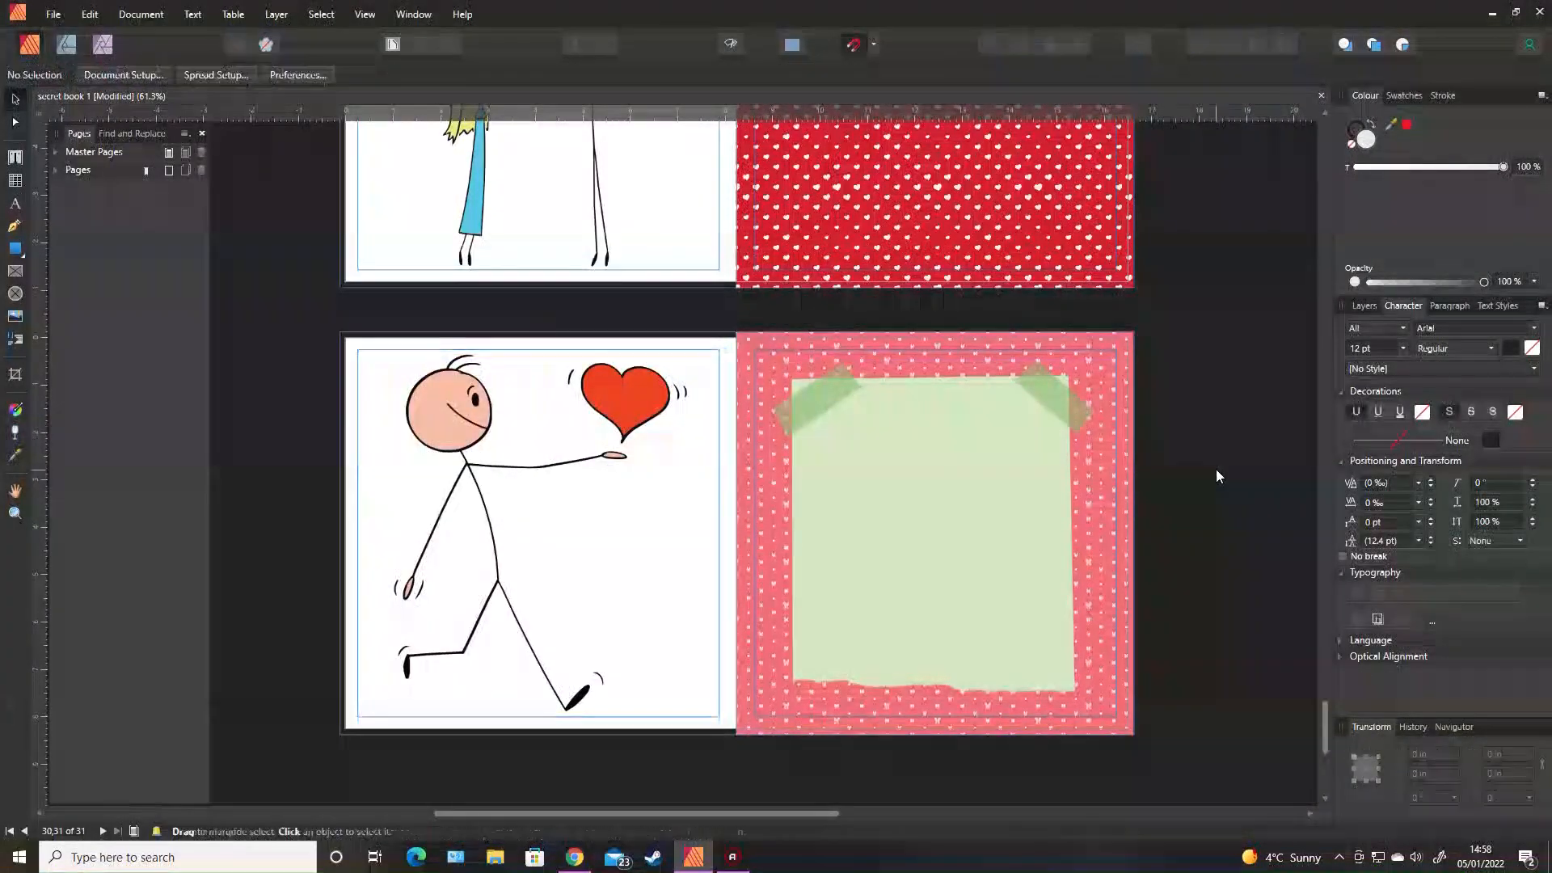
left_click(15, 159)
left_click_drag(827, 424, 1046, 650)
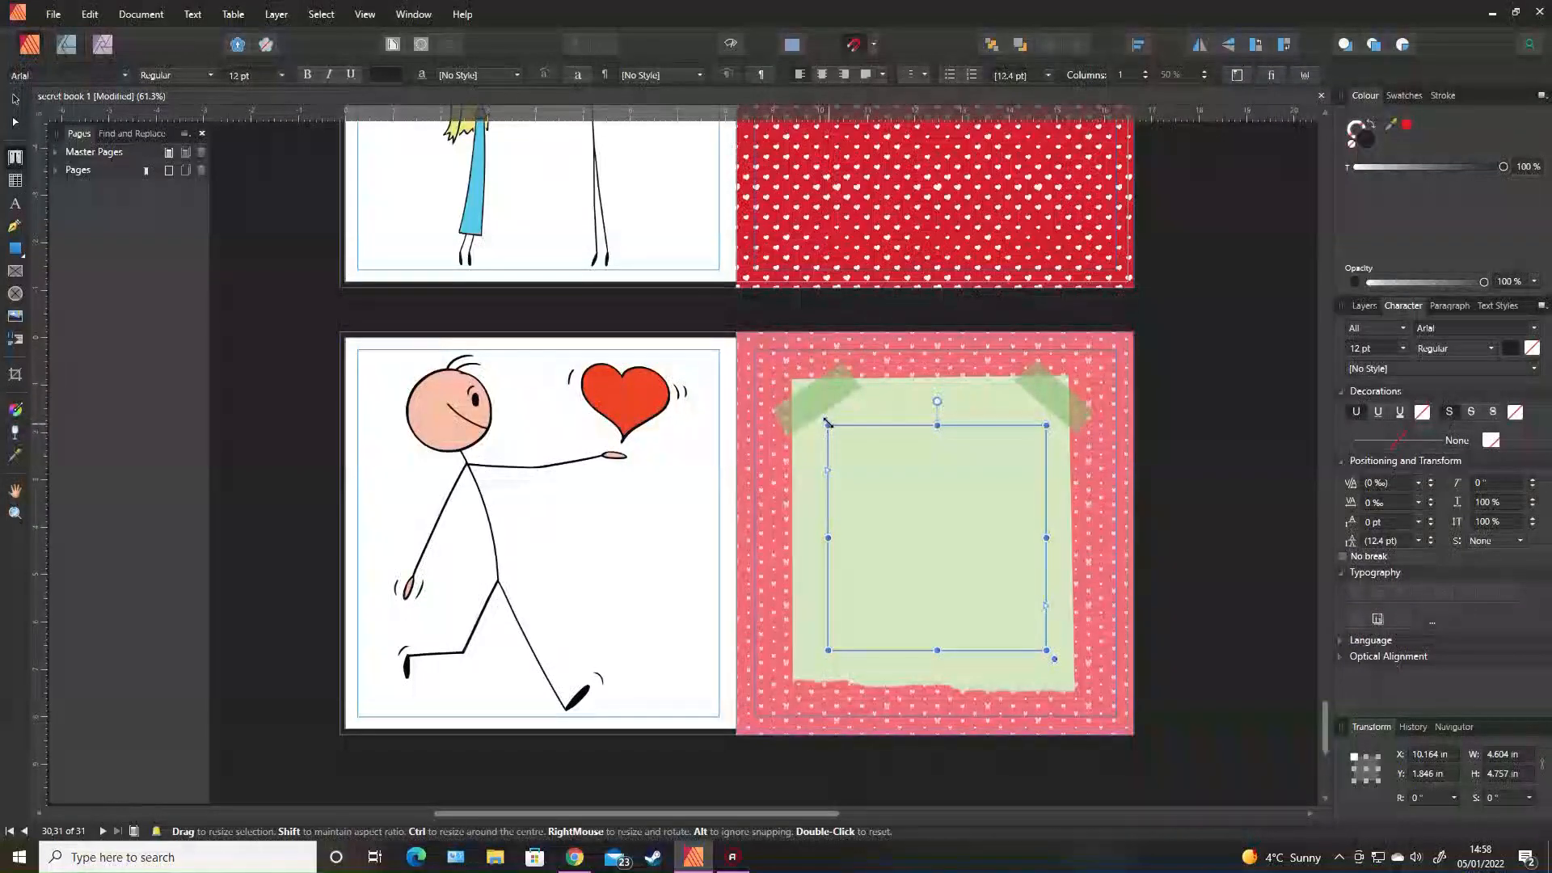
Nudge the text frame's top-left corner up and left so it is about 4.8 by 4.8 inches.
left_click_drag(827, 424, 819, 421)
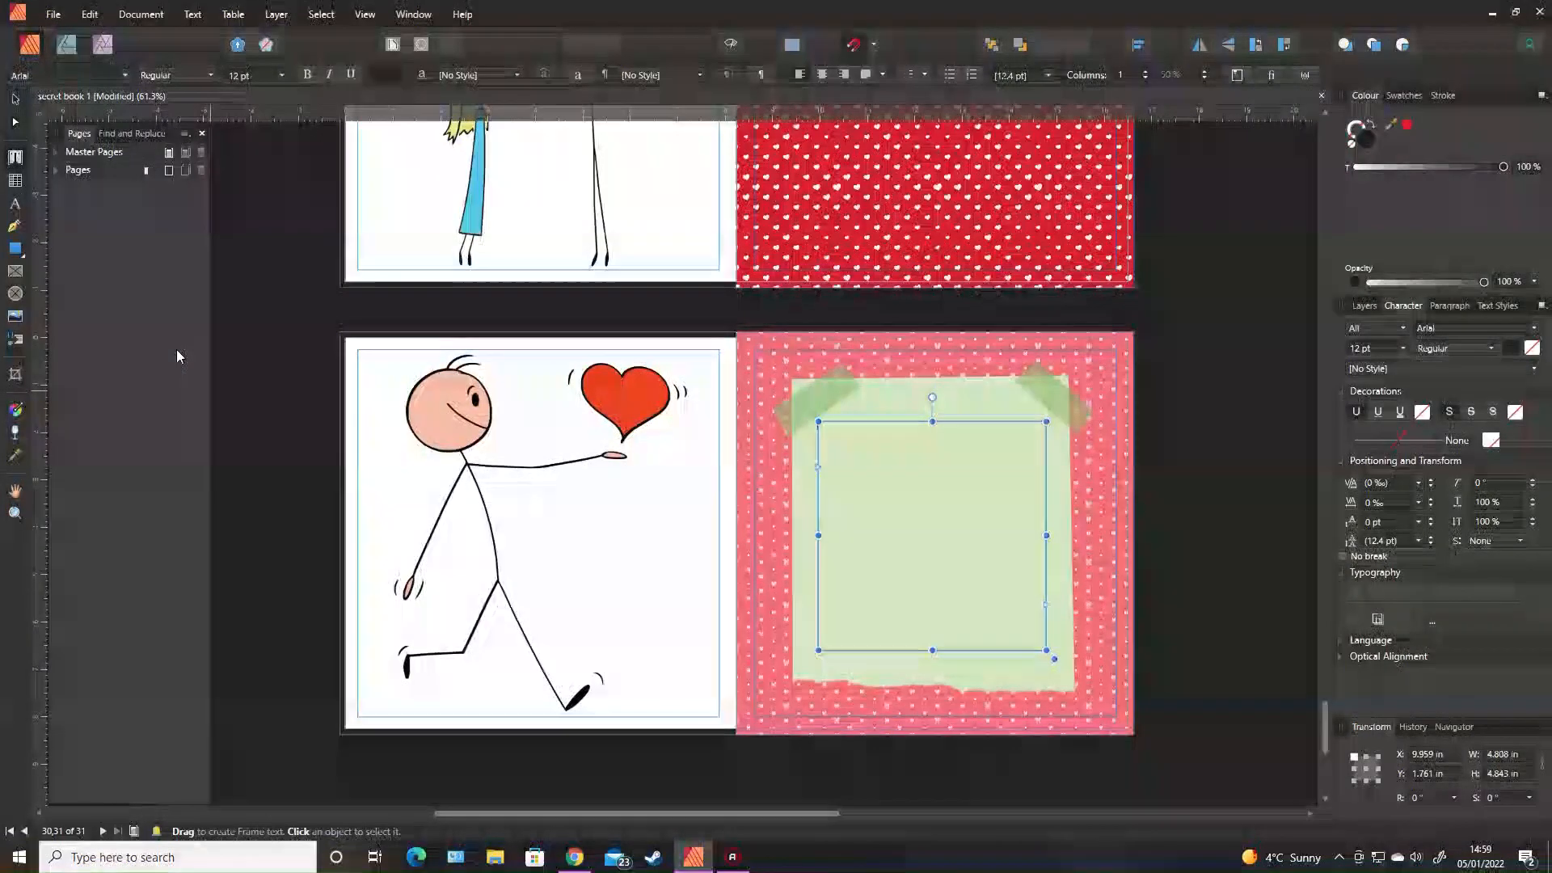
Type 'There's nothing I'd rather do than', an underscore line, 'In the', and another underscore line.
type("There's")
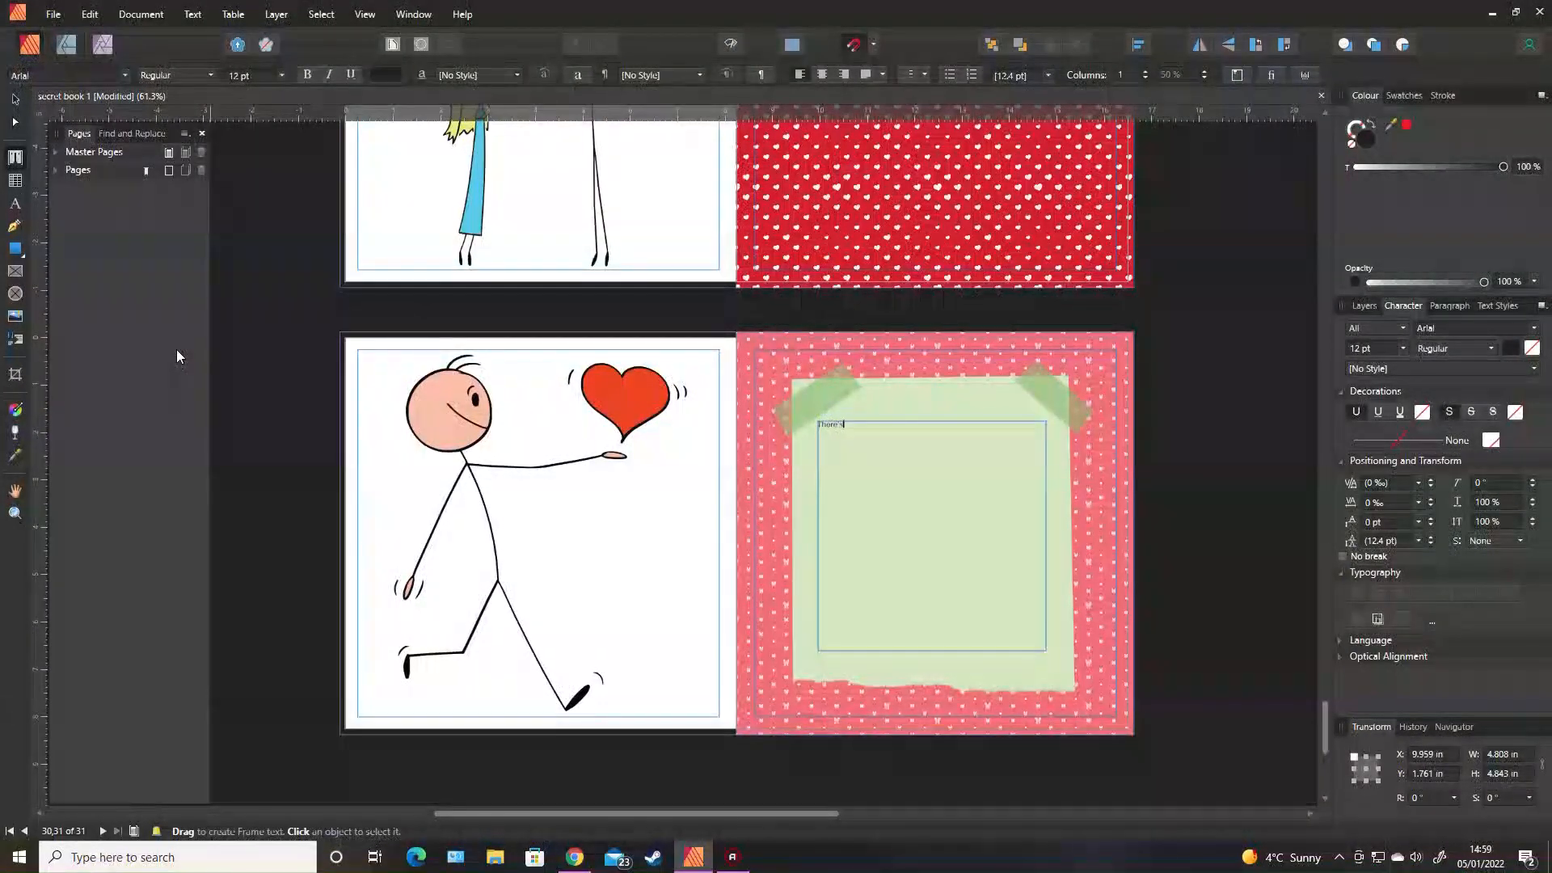
type(" nothing ")
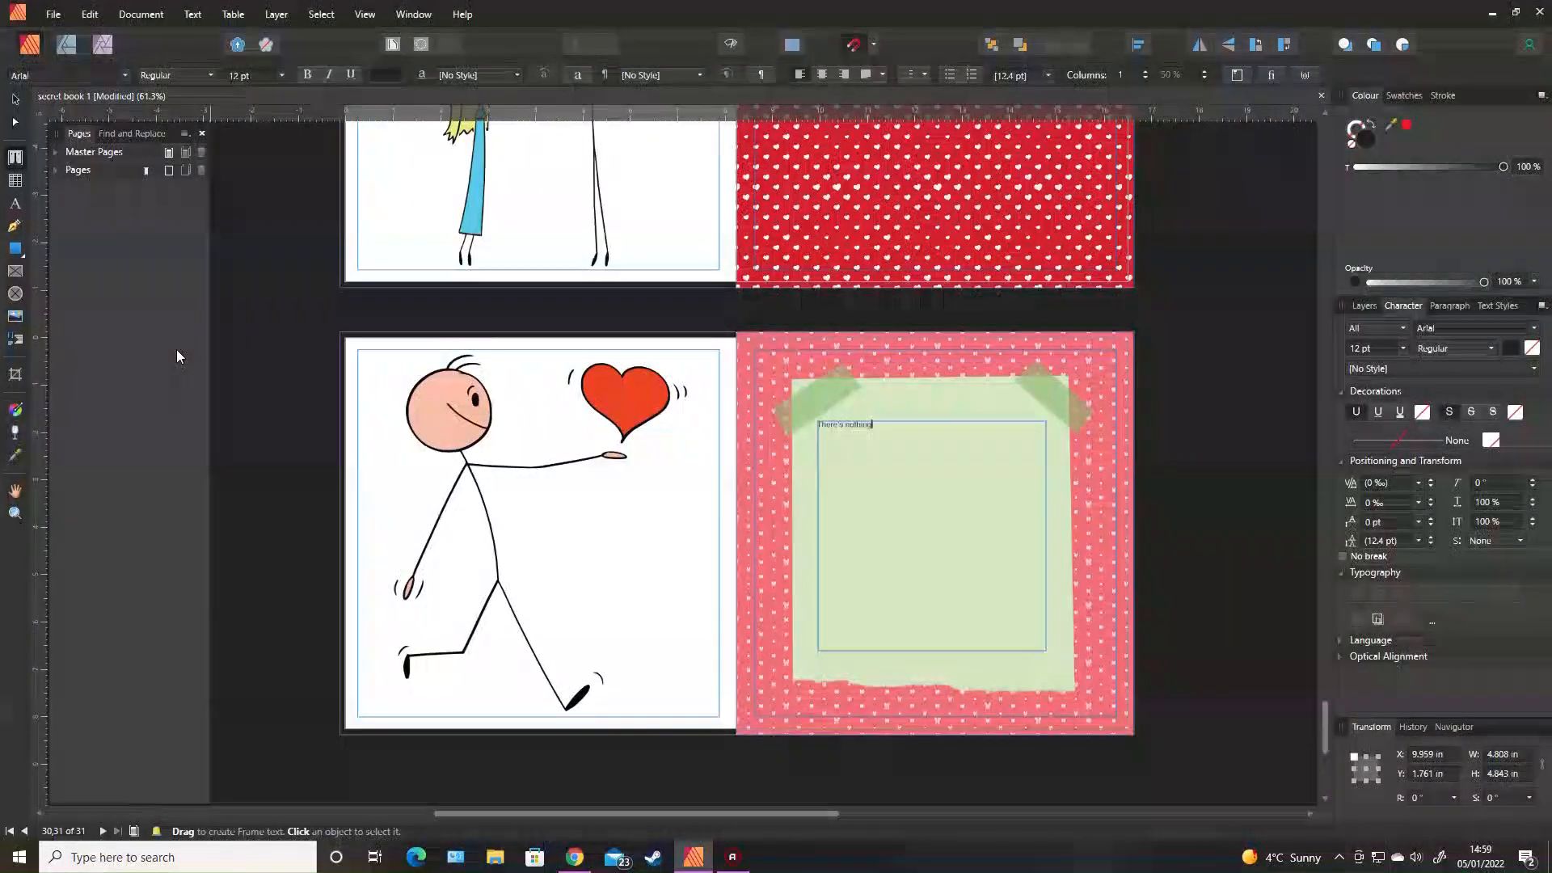
type("I'd rather ")
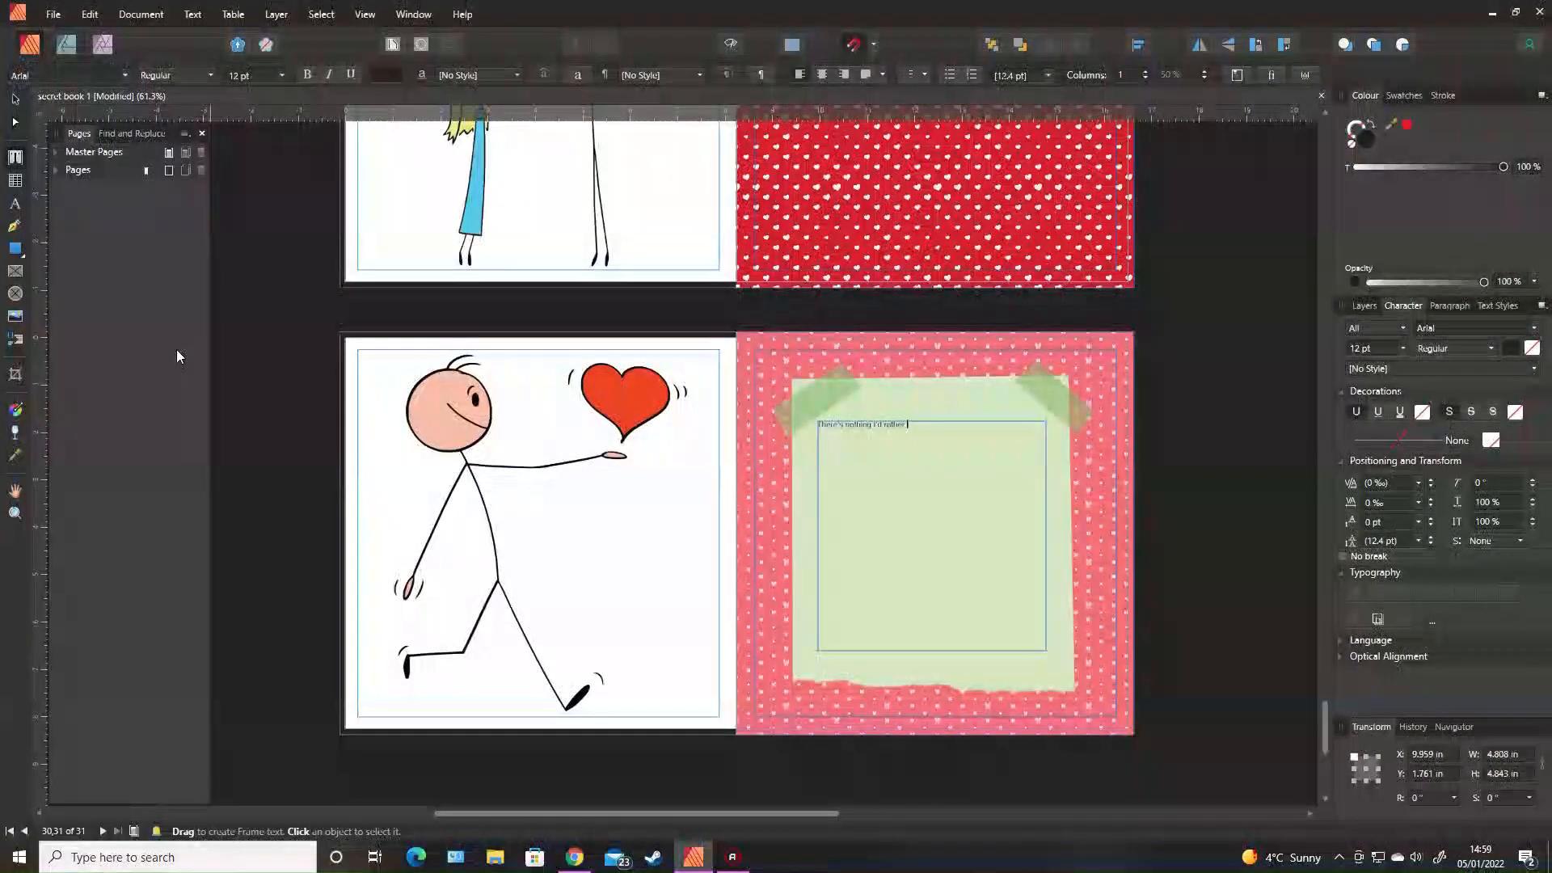
type("do than")
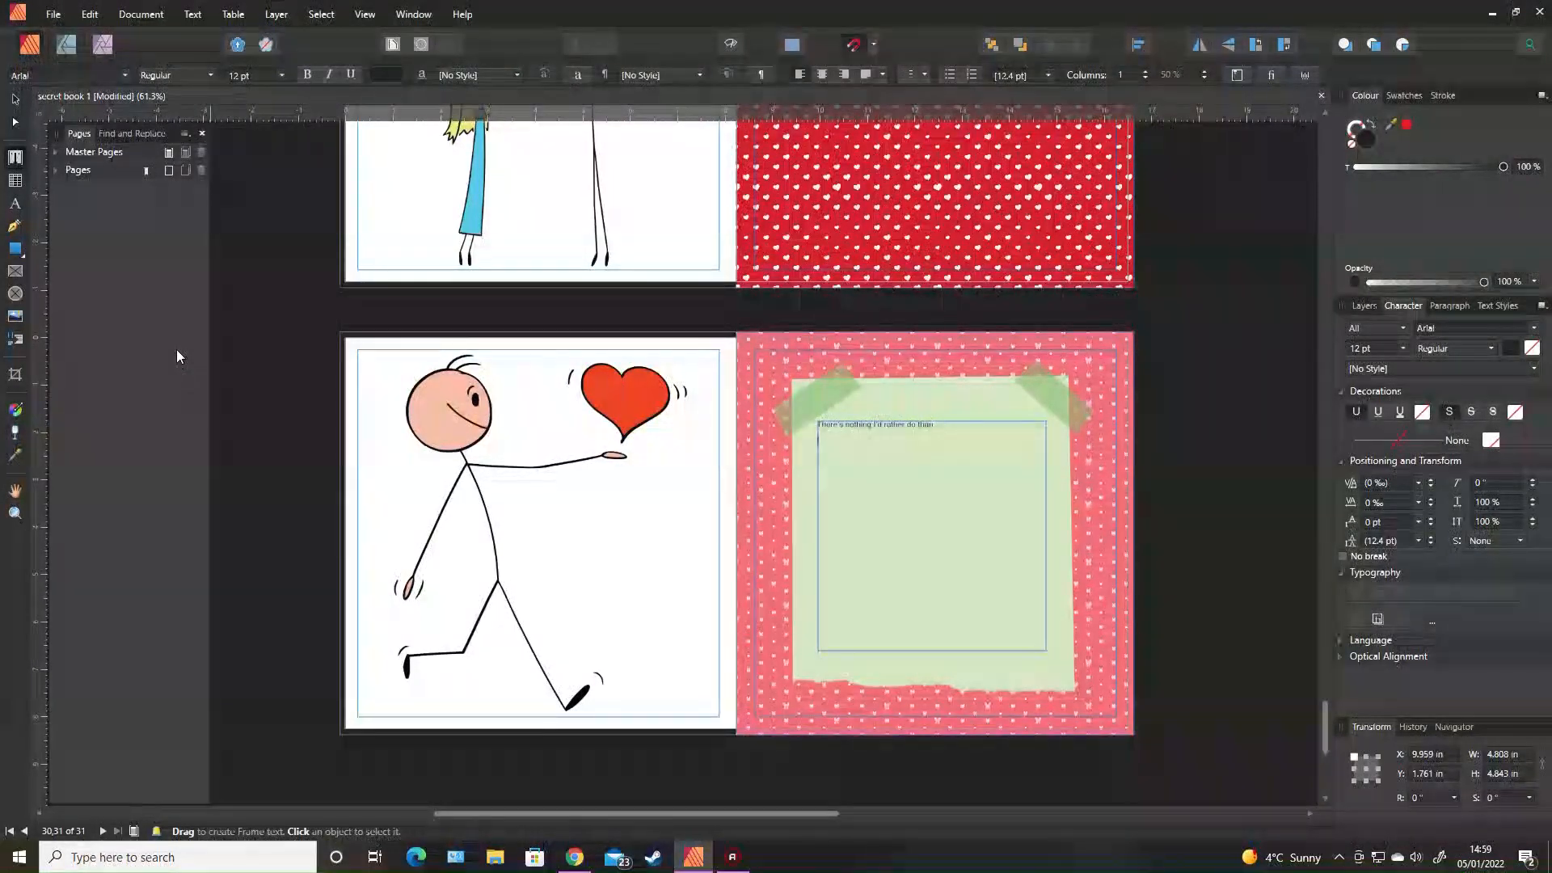
key("Return")
key("Return")
type("__________________")
key("Return")
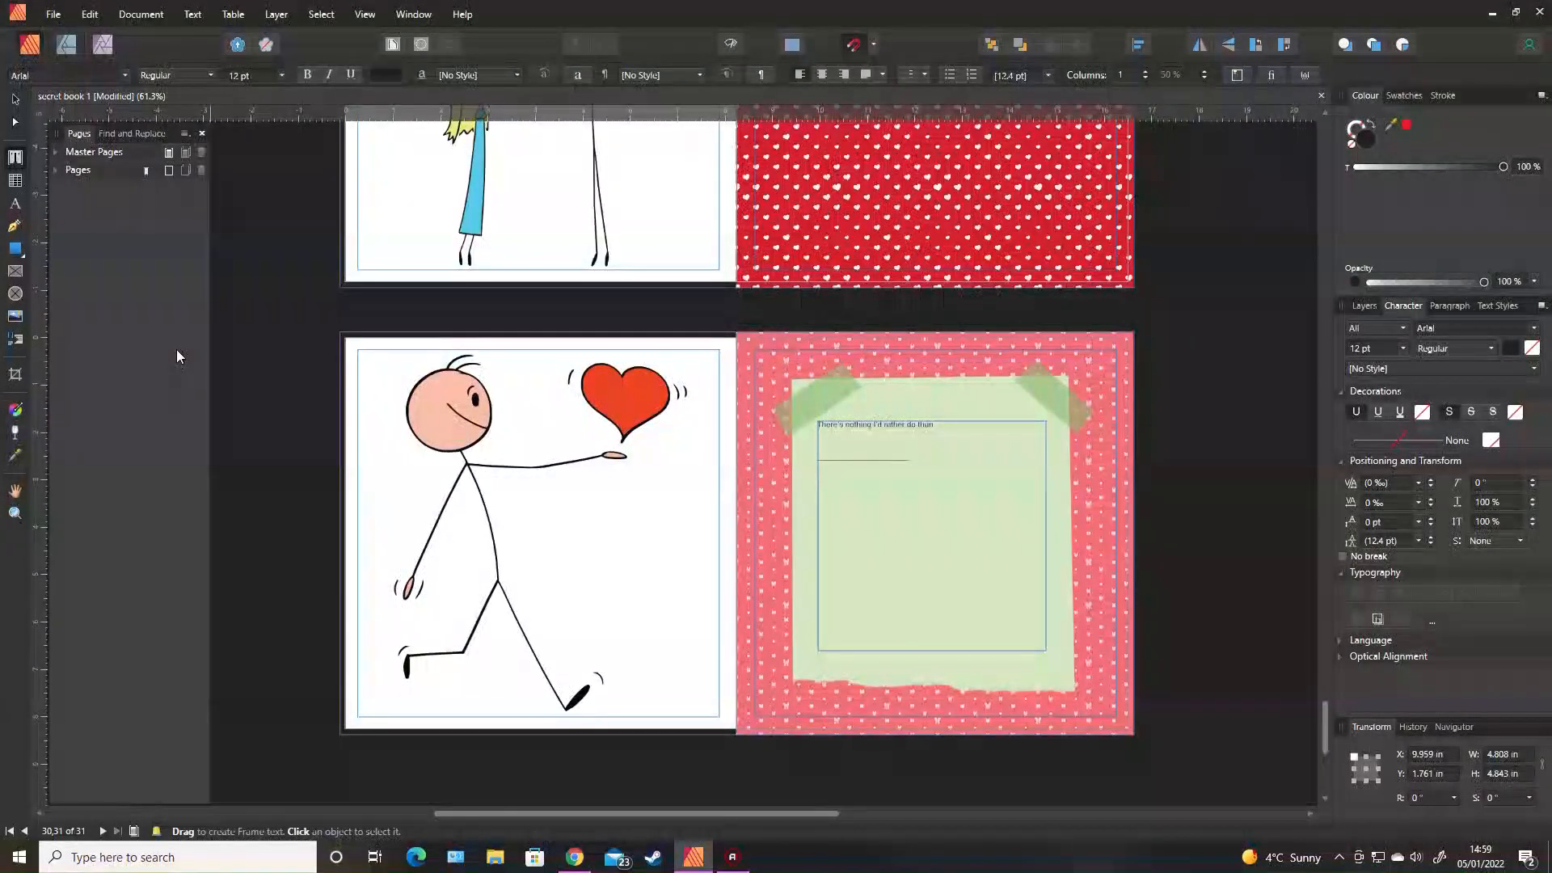
type("In the")
key("Return")
key("Return")
key("Return")
type("______________________")
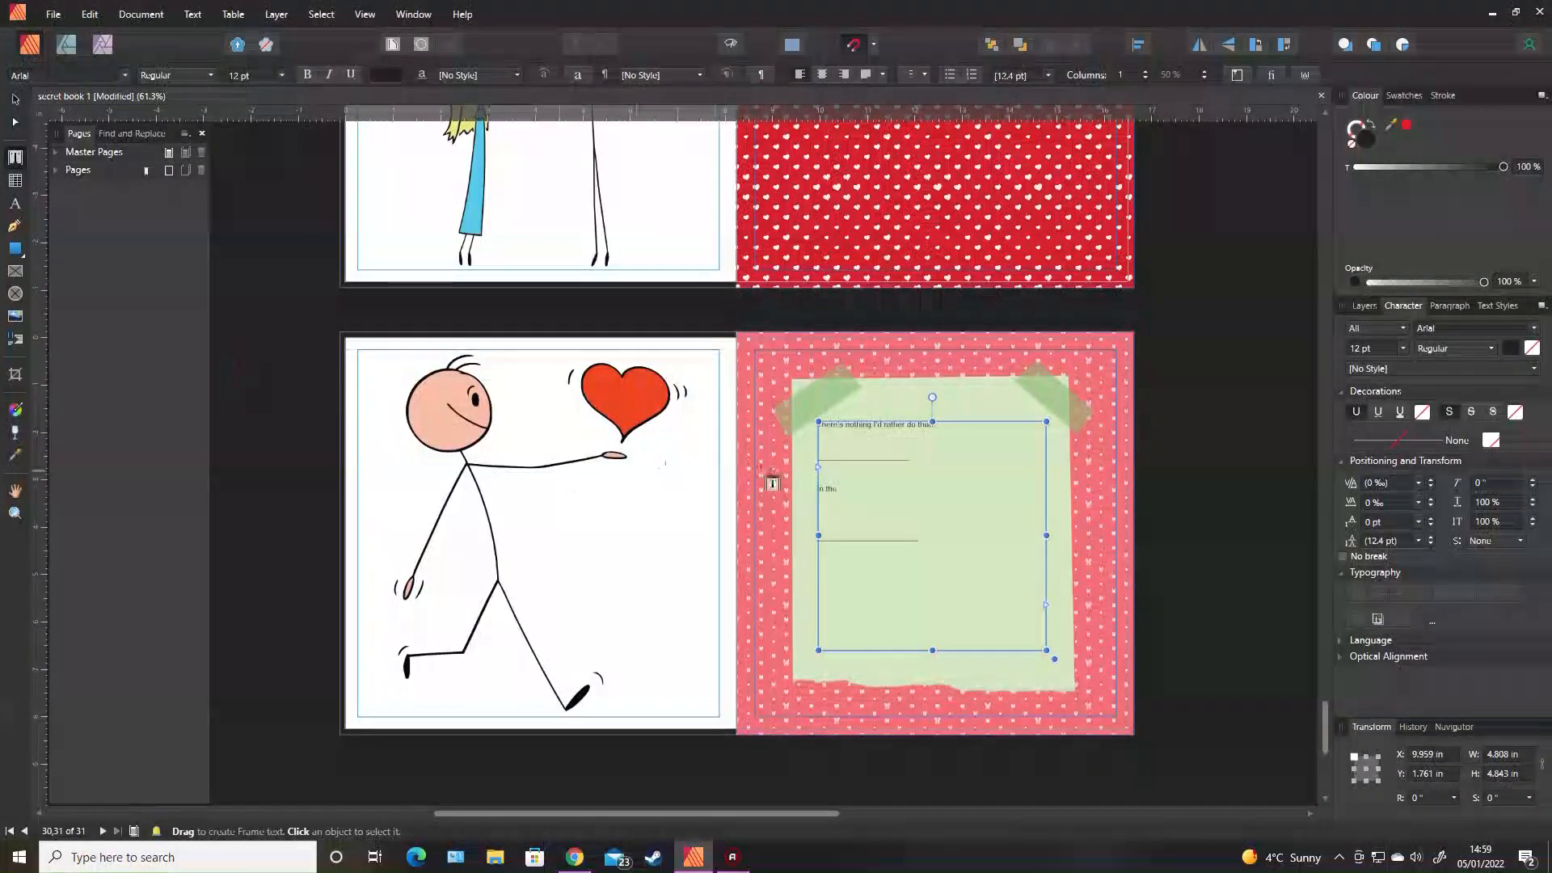
Set all the note text to 30 pt.
left_click_drag(963, 537, 207, 97)
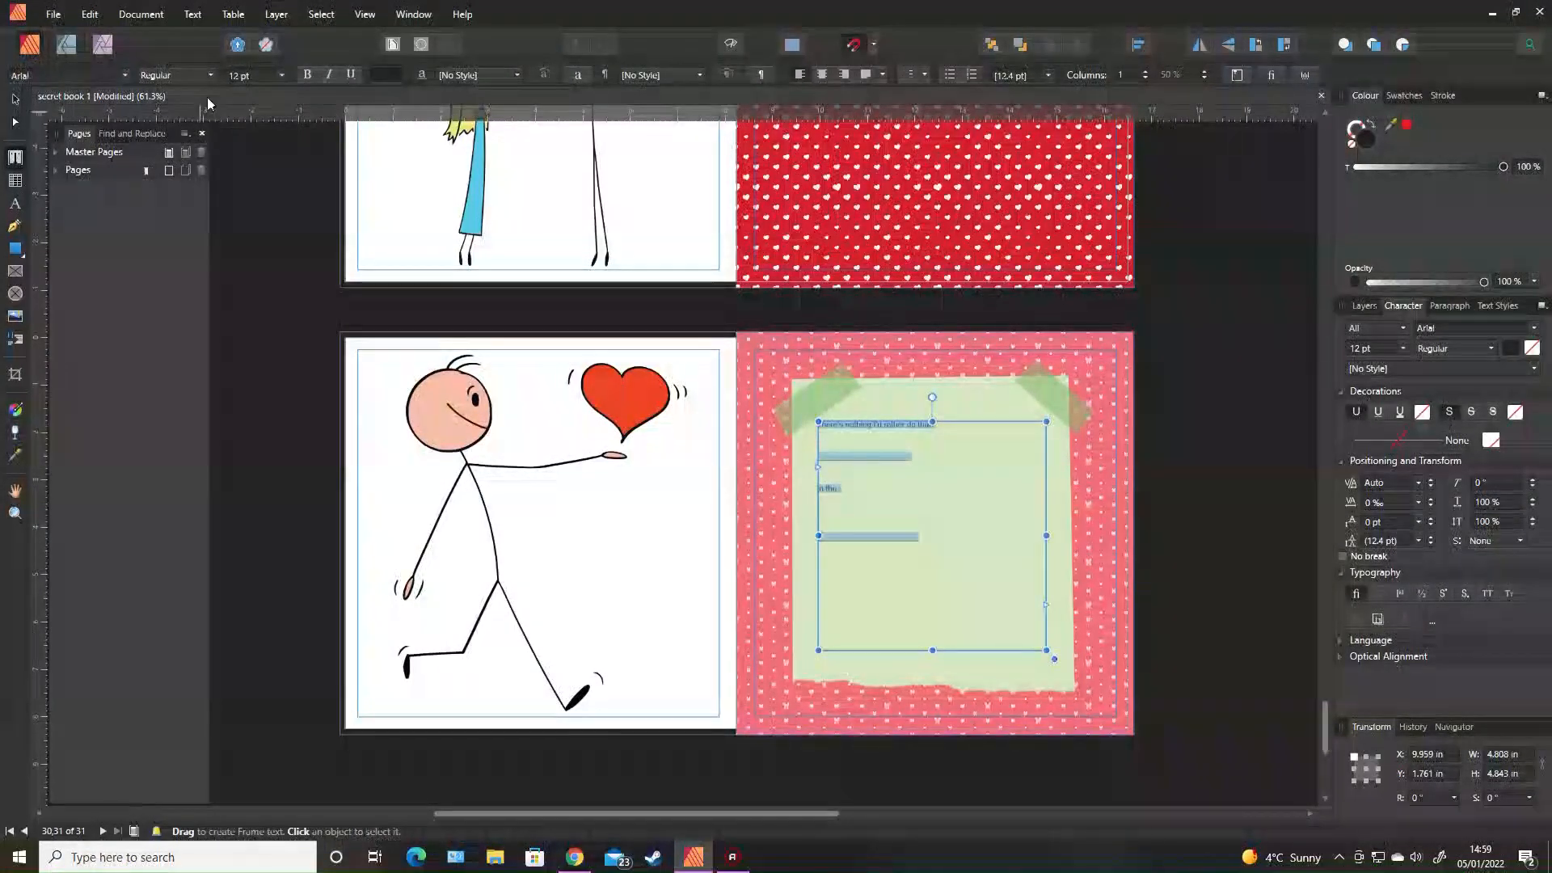
left_click(281, 76)
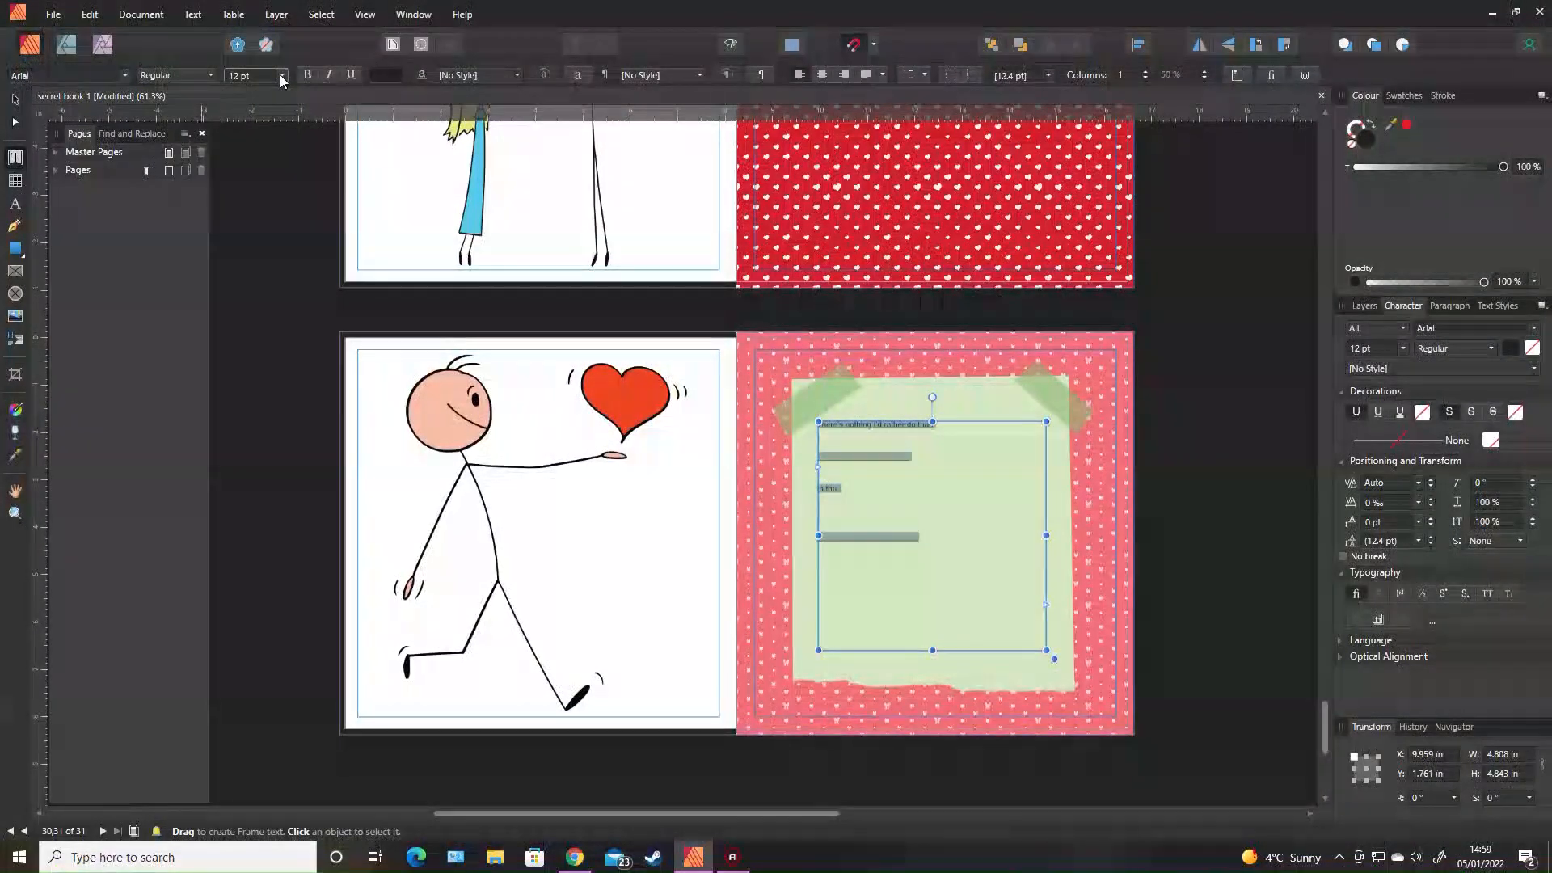
left_click(280, 74)
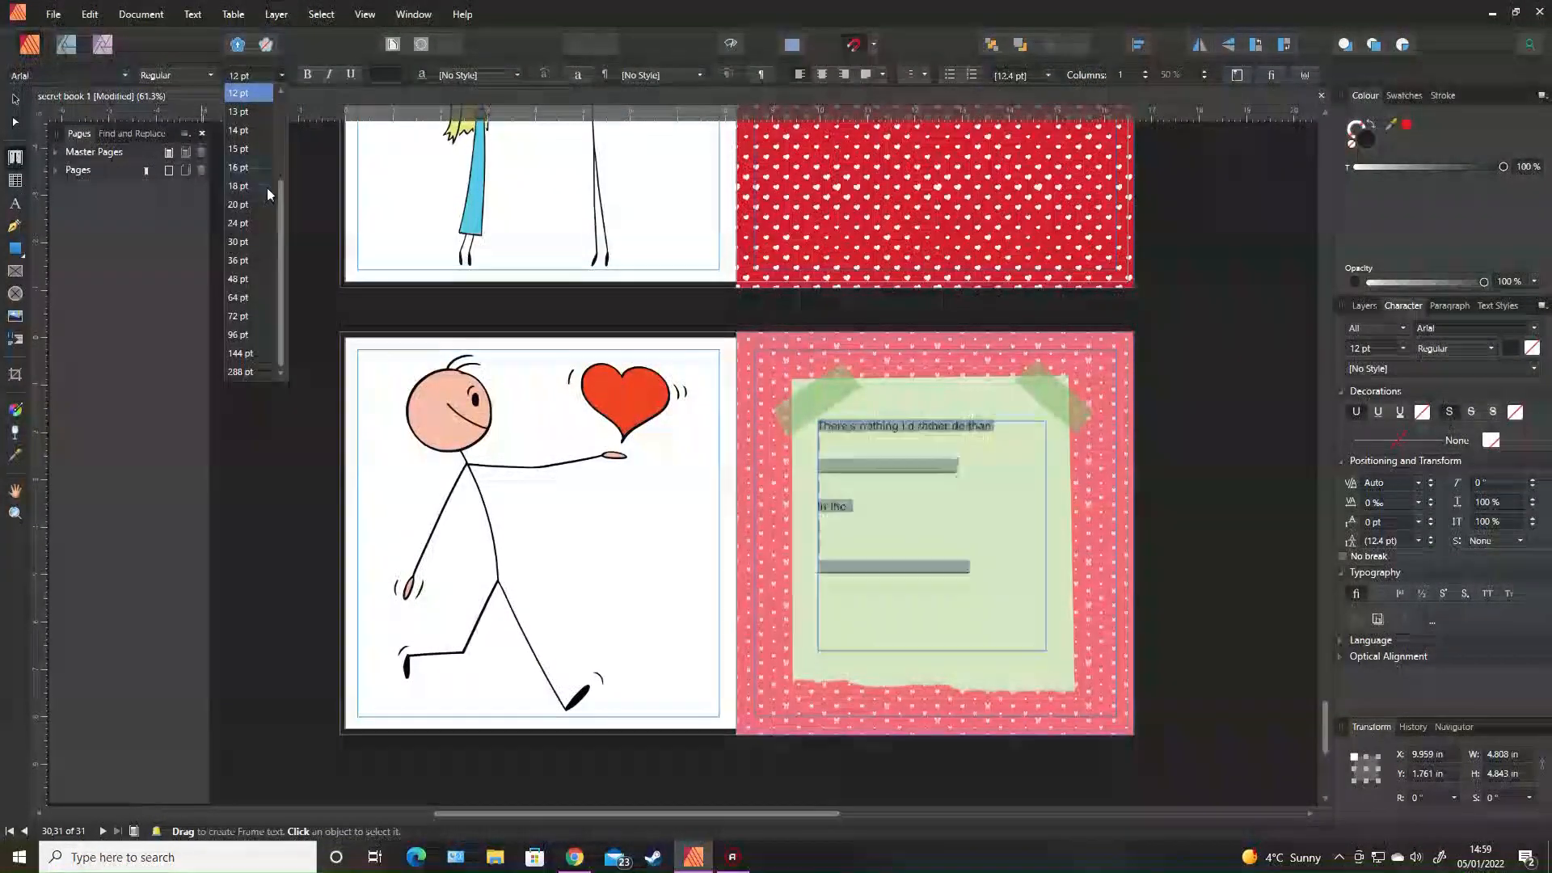
left_click(249, 243)
Delete the empty lines and leftover underscores, then reselect all the note text.
left_click(841, 530)
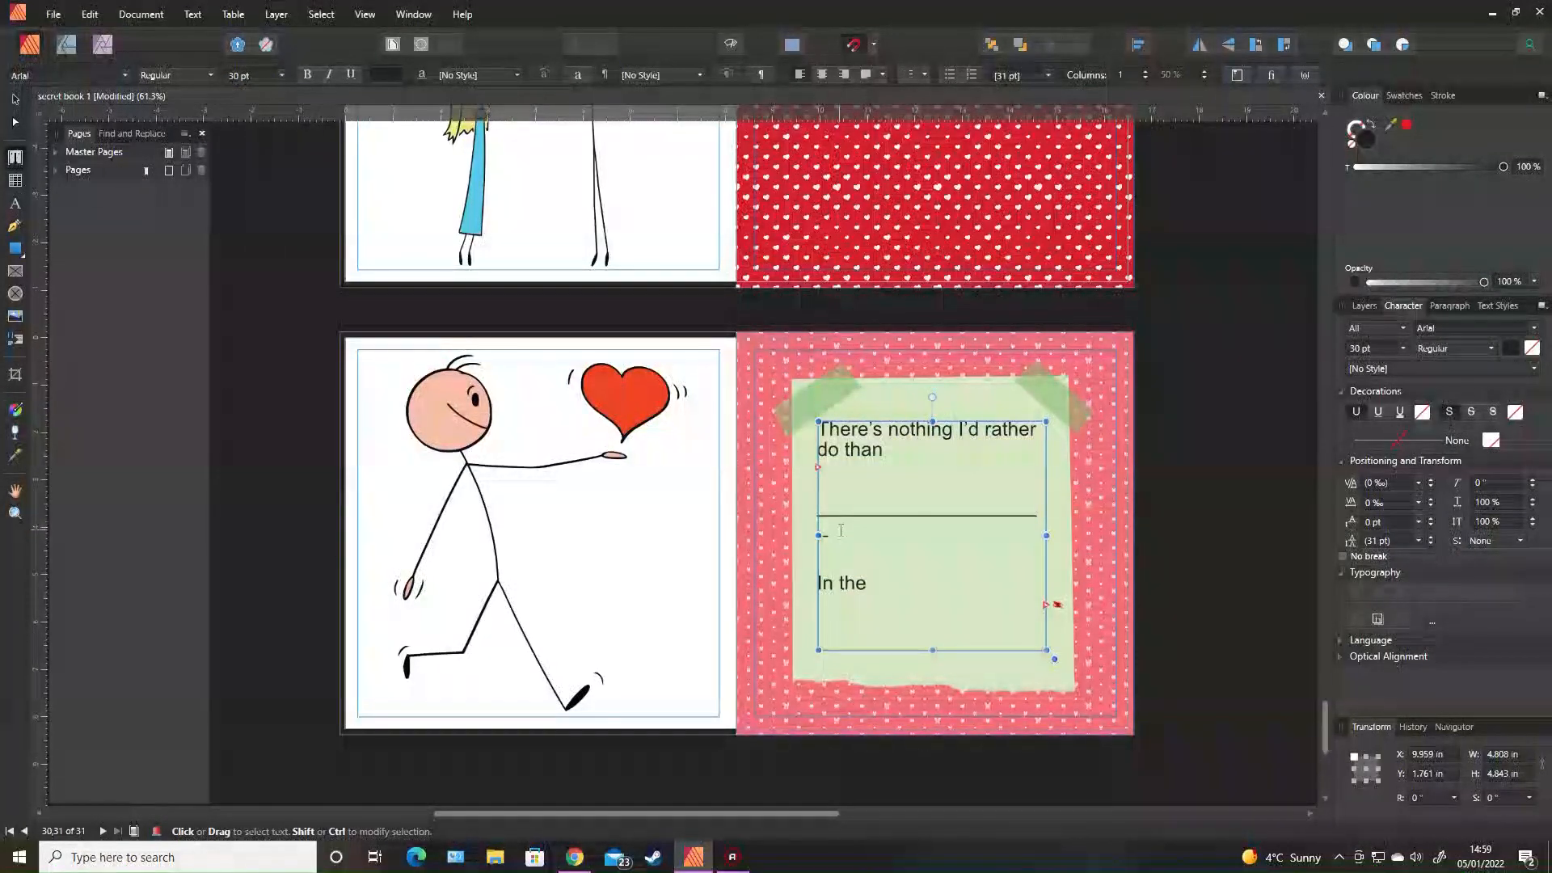
key("BackSpace")
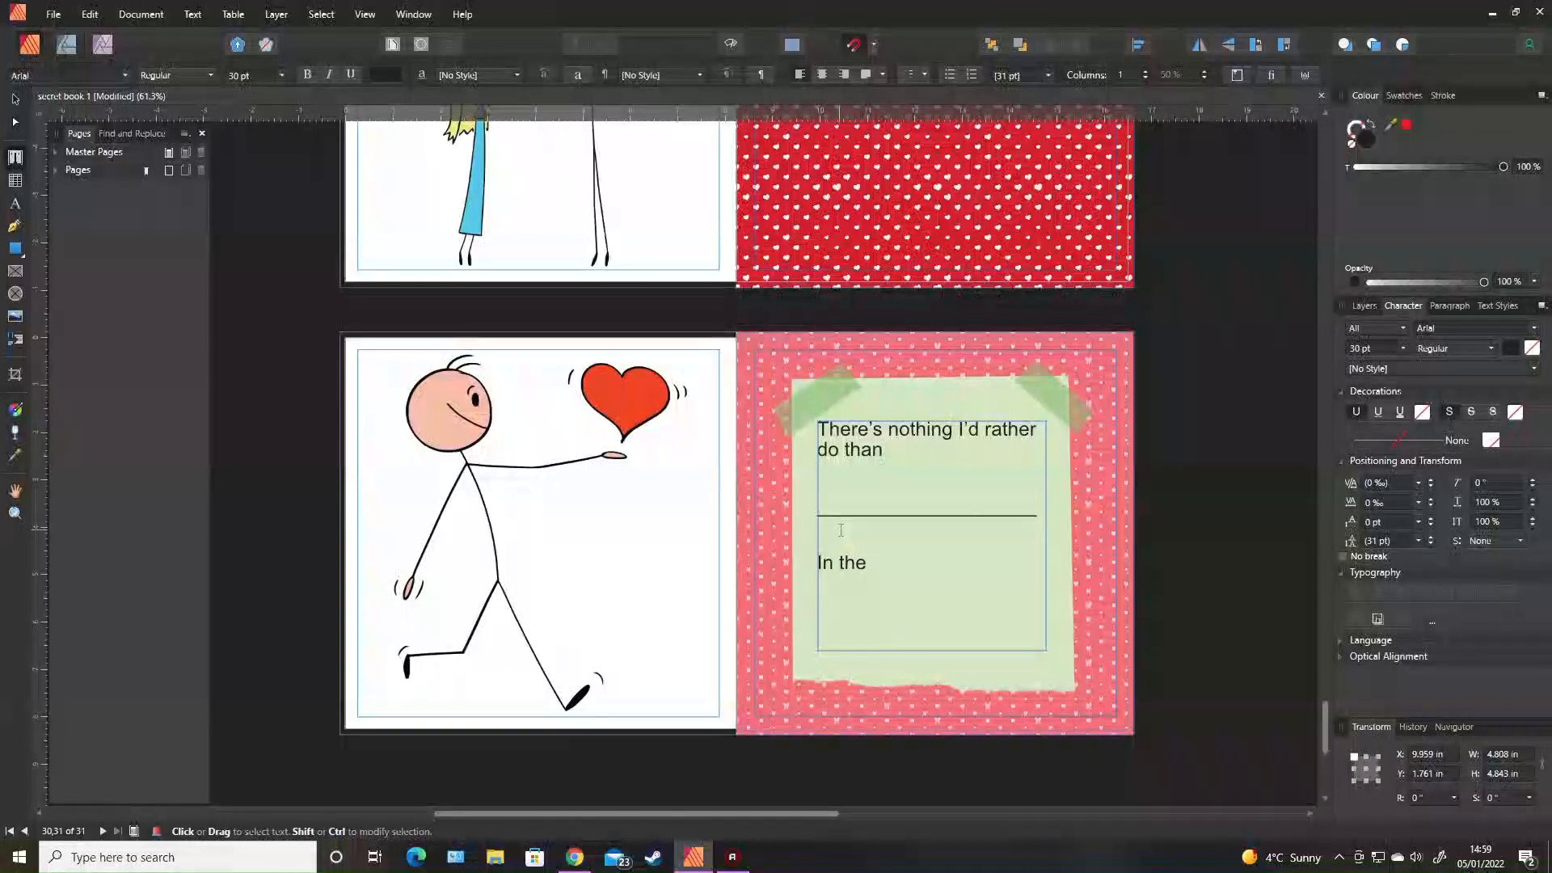
key("BackSpace")
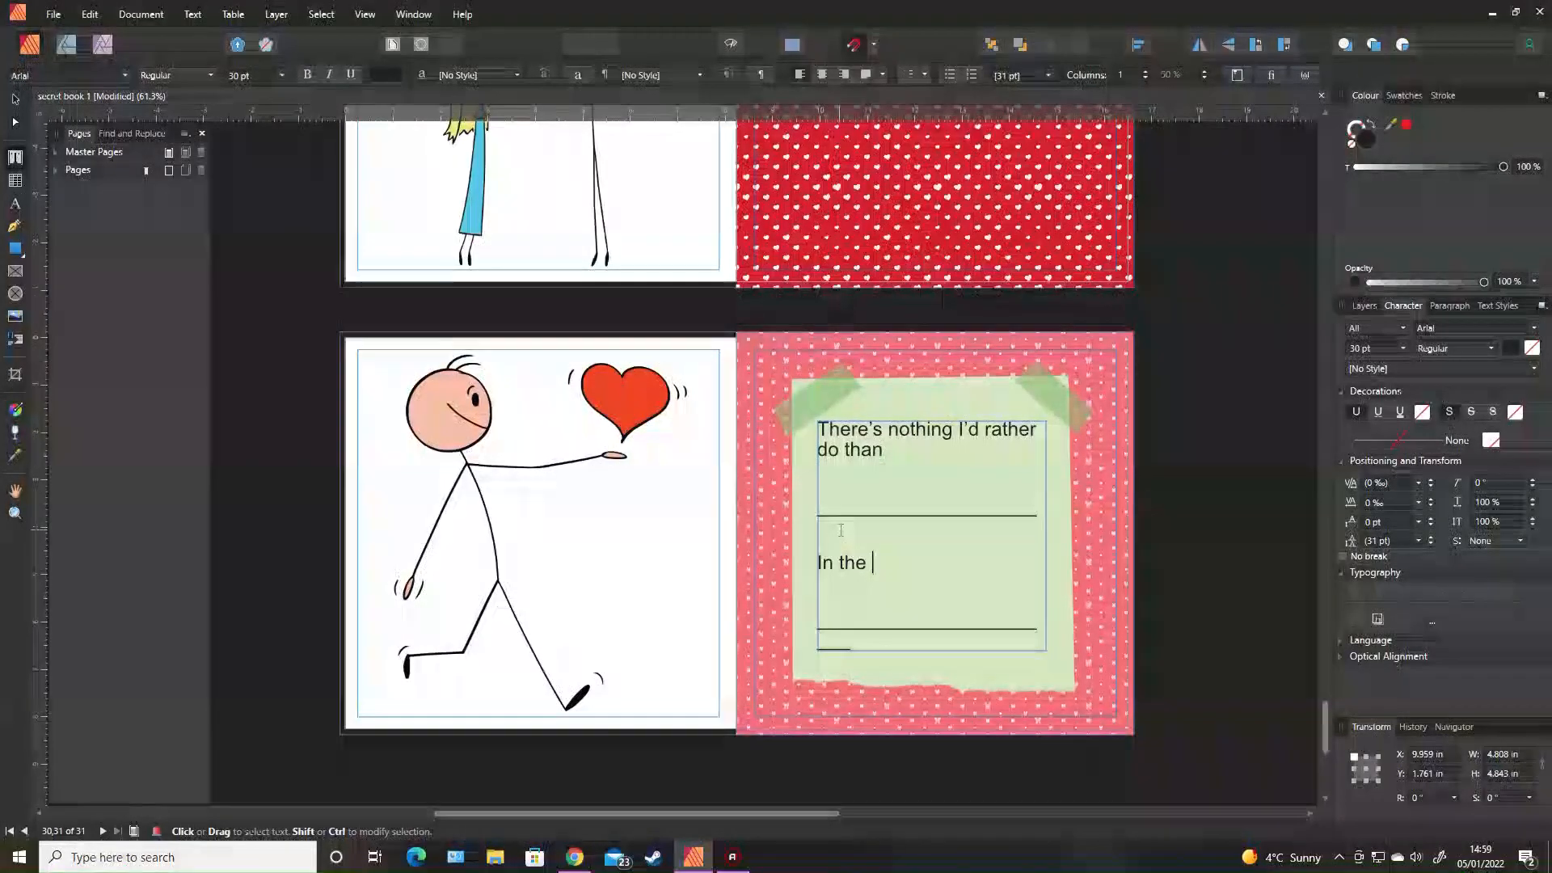
left_click_drag(863, 645, 813, 650)
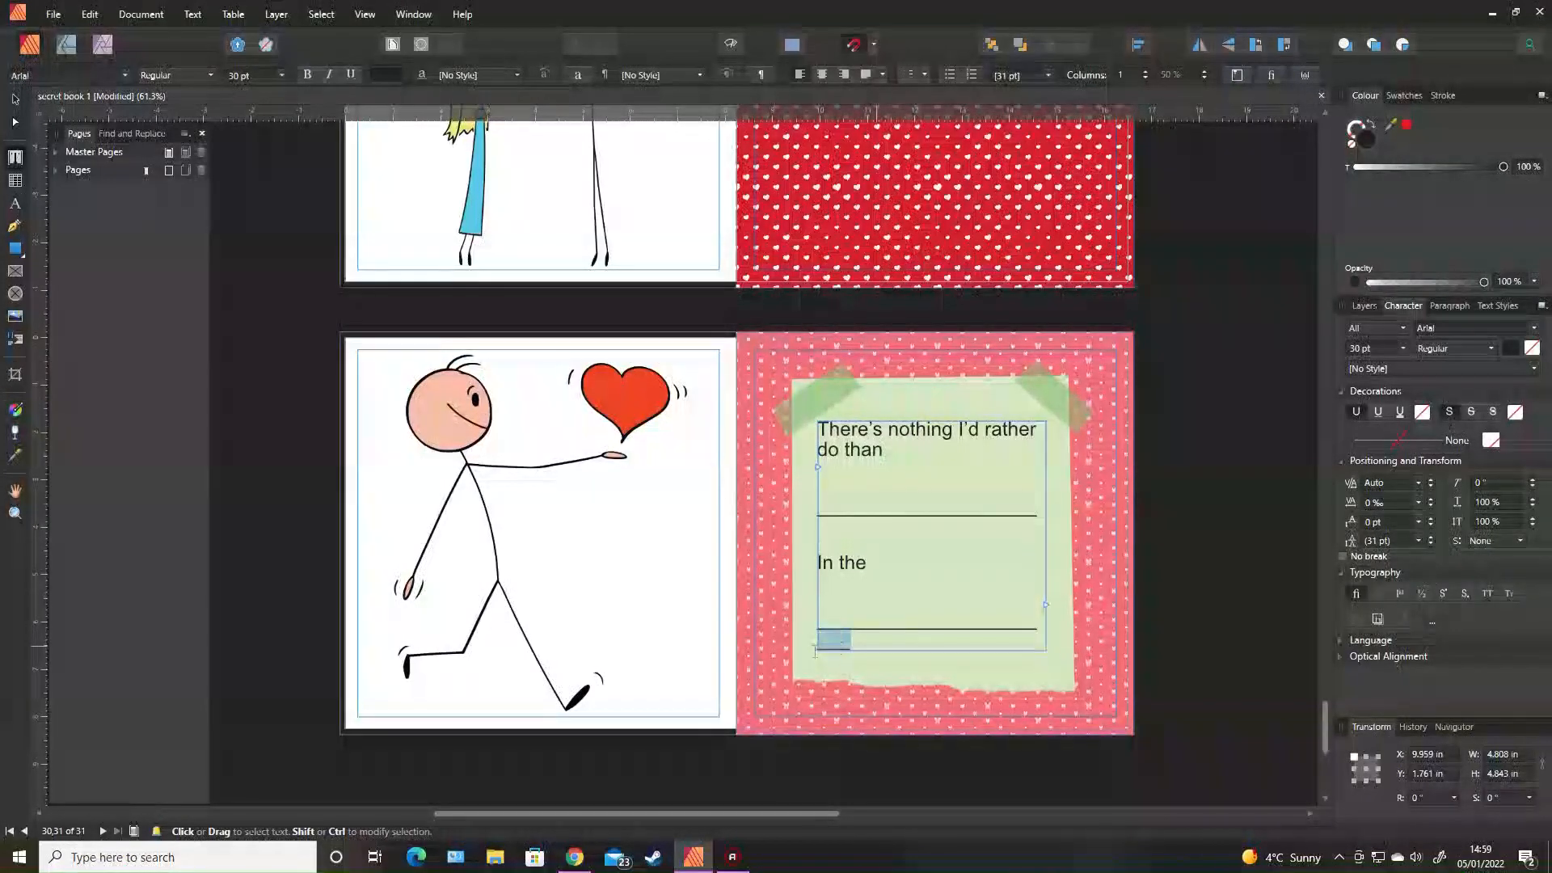
key("BackSpace")
key("Escape")
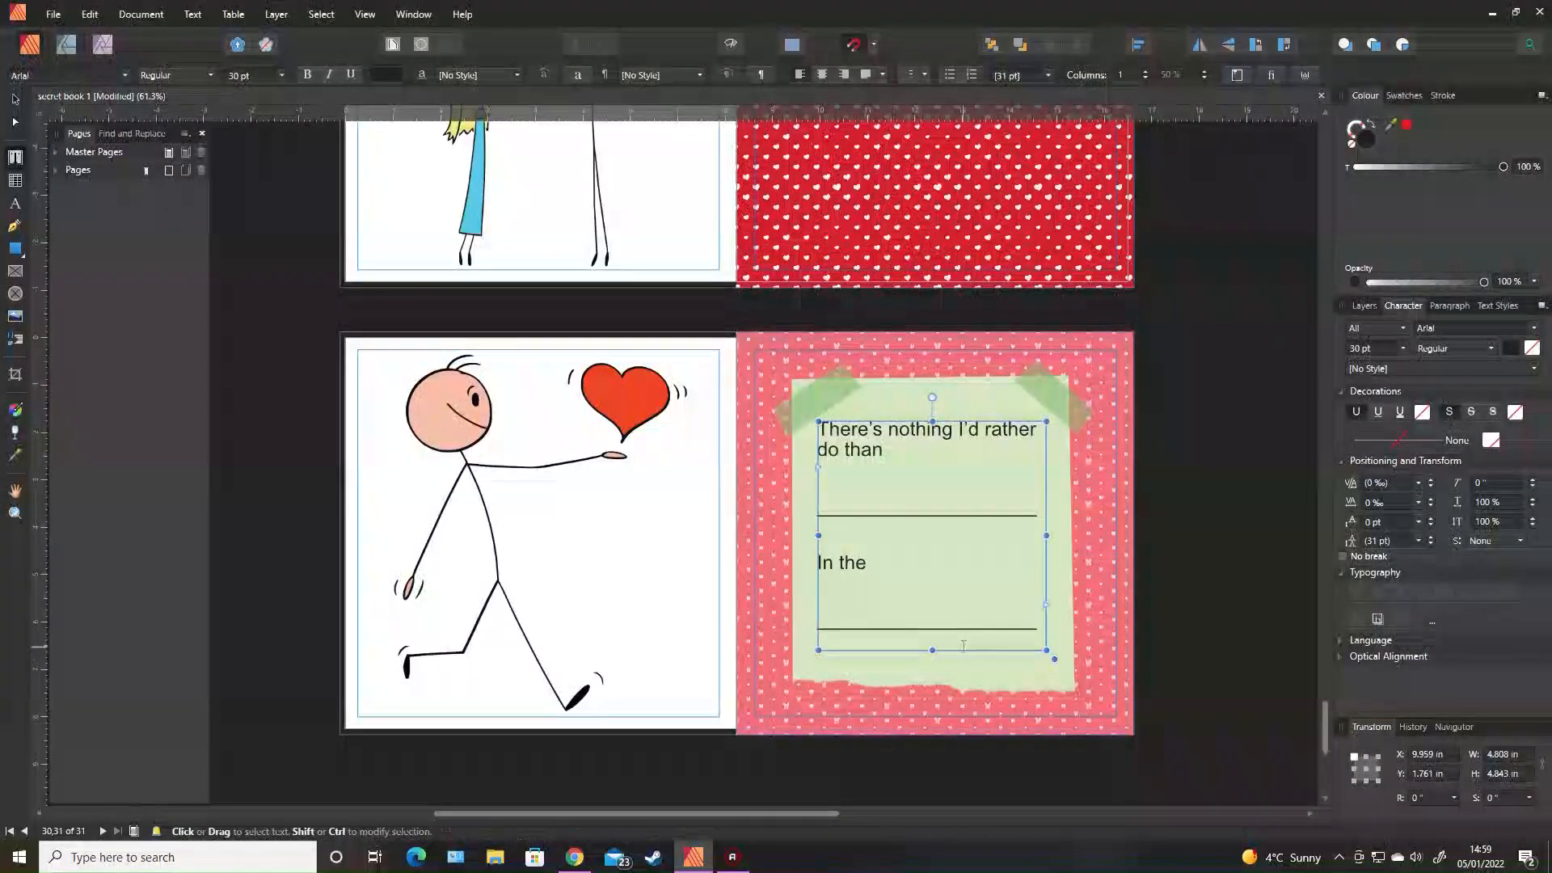
key("ctrl+a")
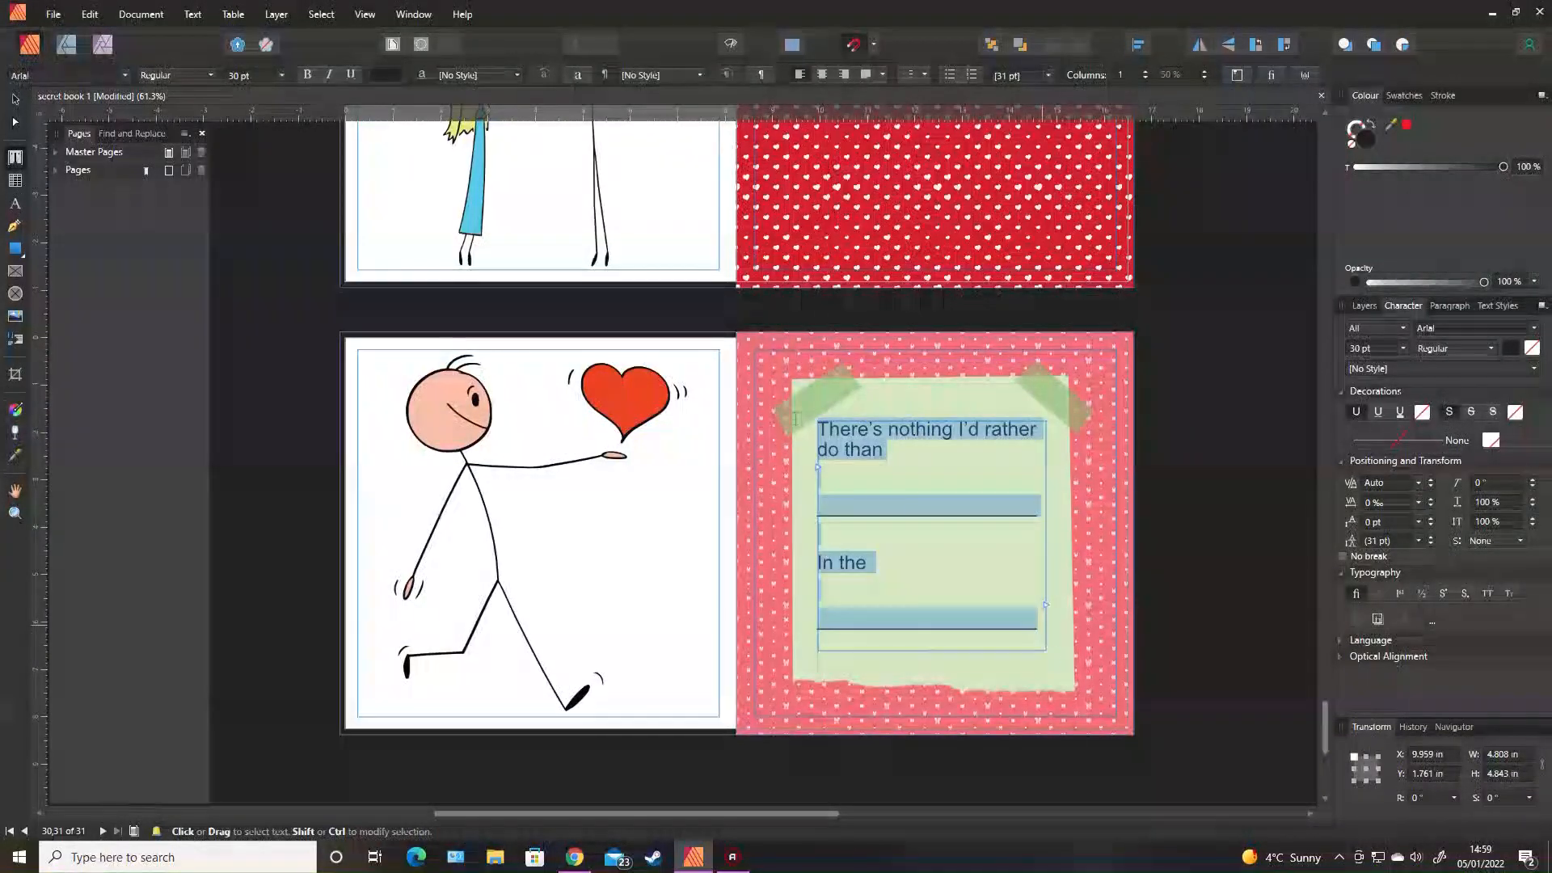
Centre the note text and set it in the handwritten font Crazy Girlz Blond BTN.
left_click(906, 73)
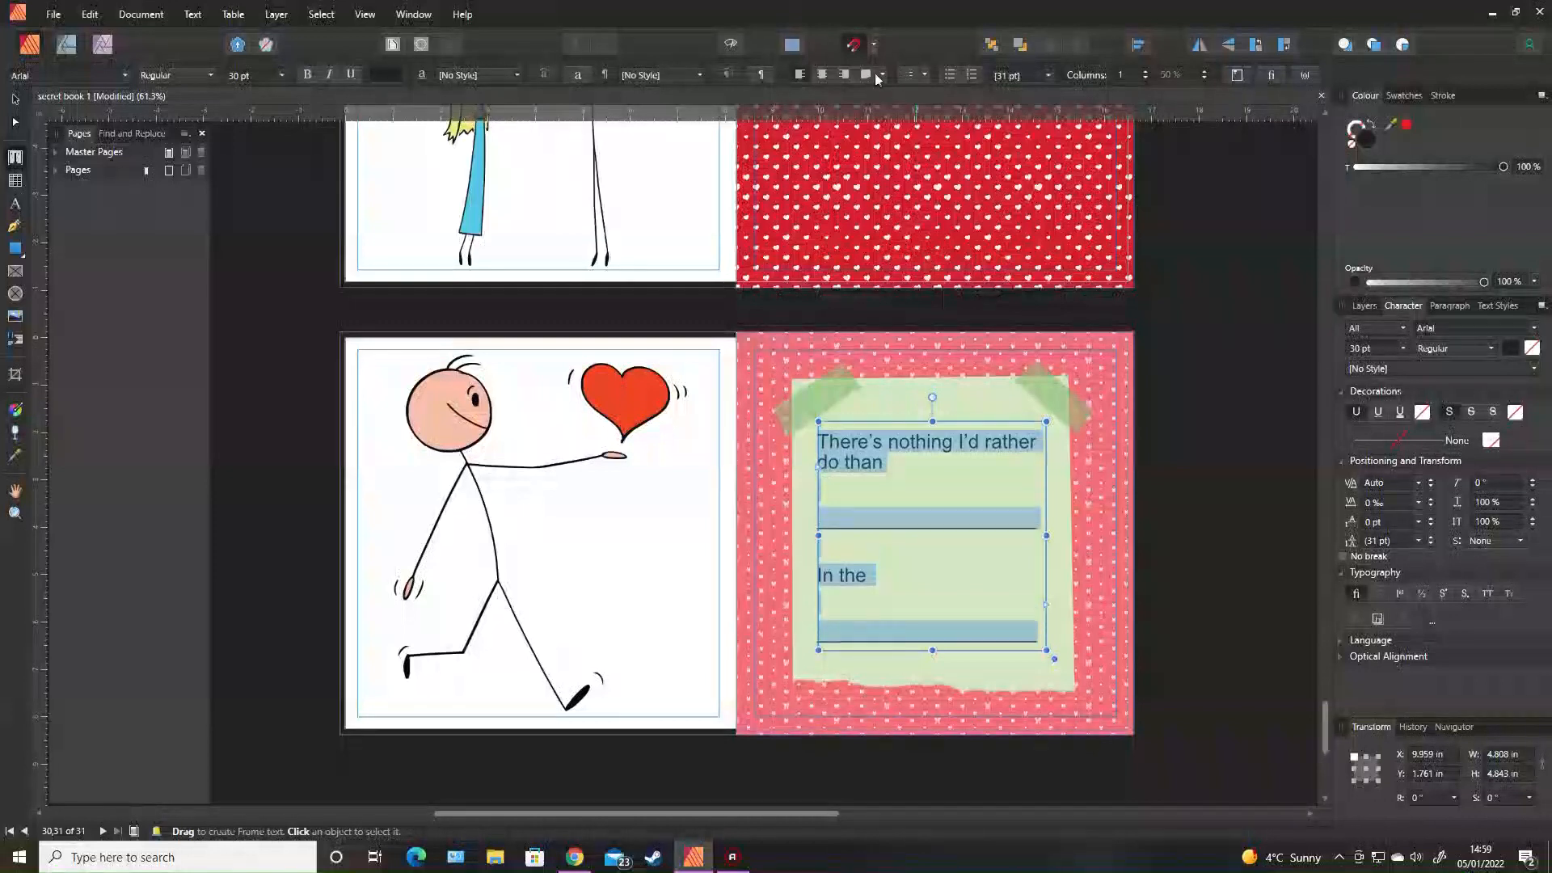
left_click(822, 74)
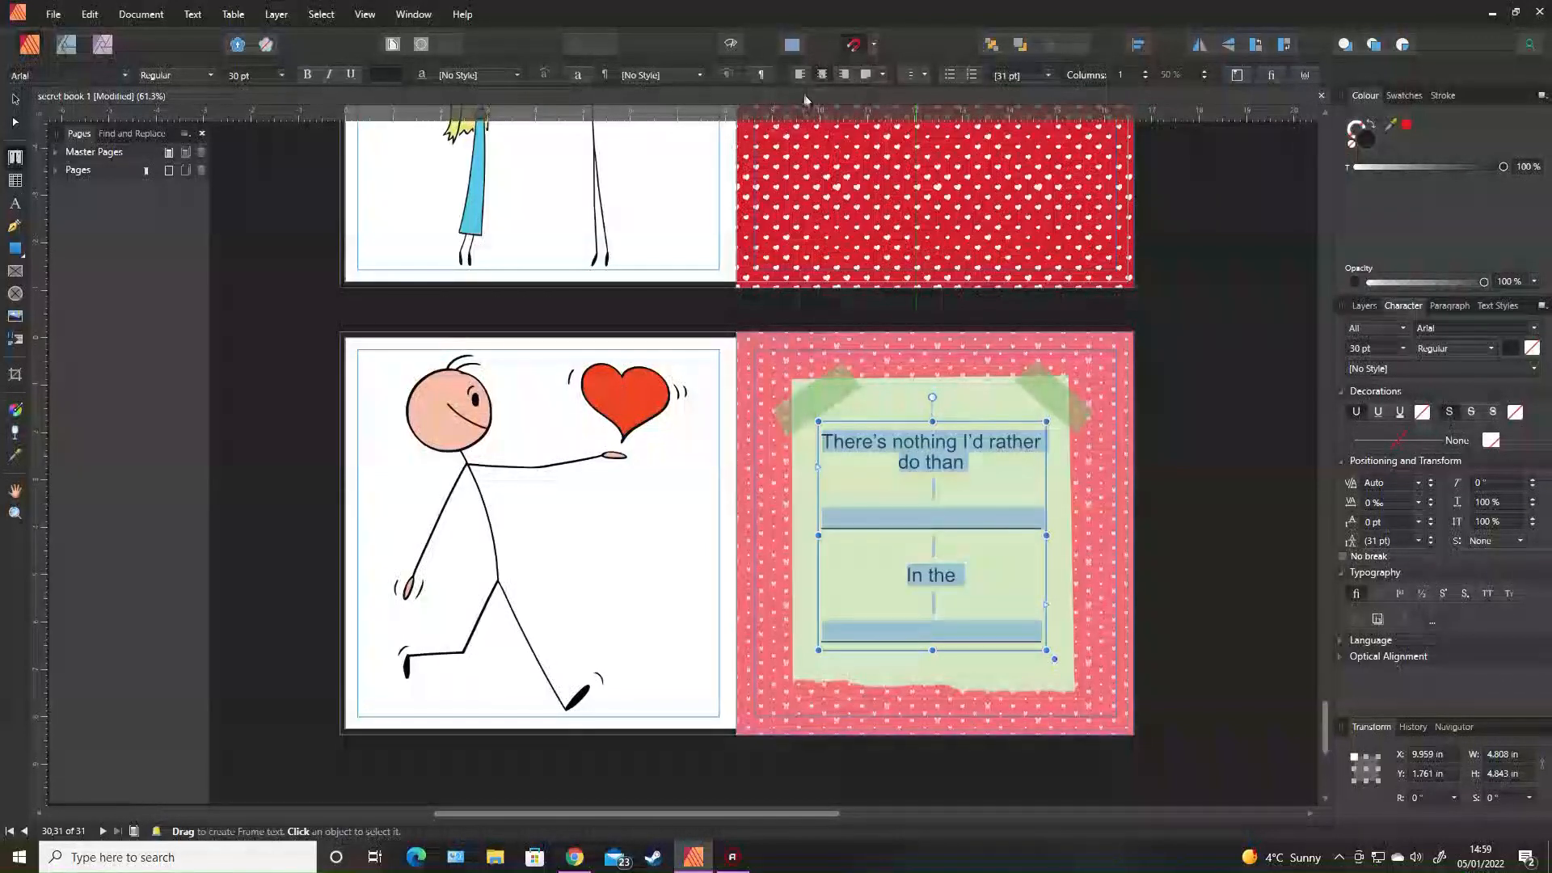
left_click(79, 73)
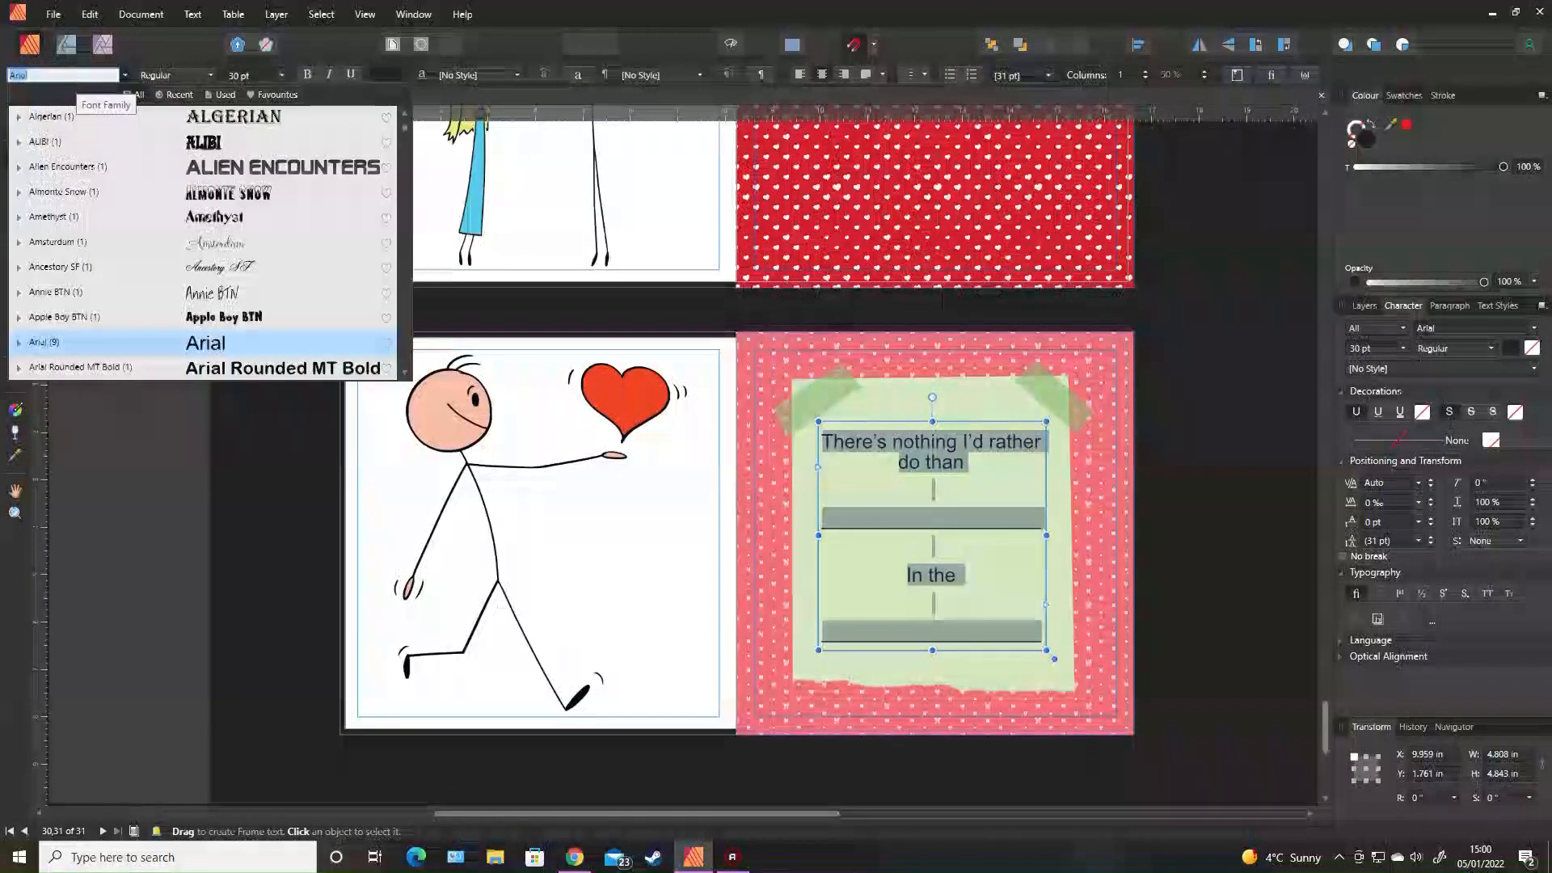
type("craz")
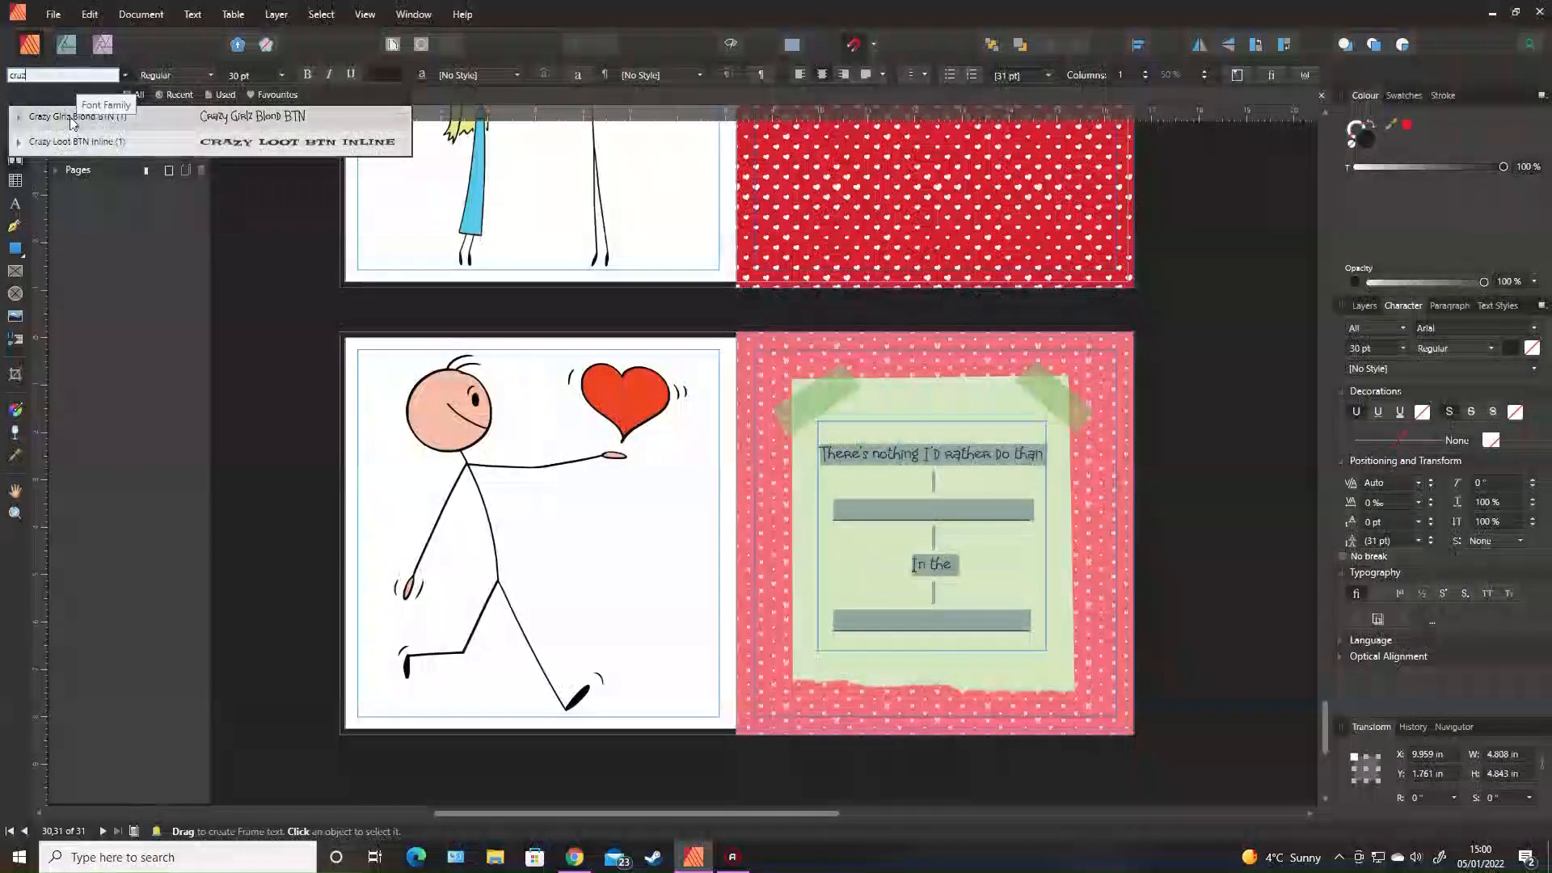
left_click(76, 116)
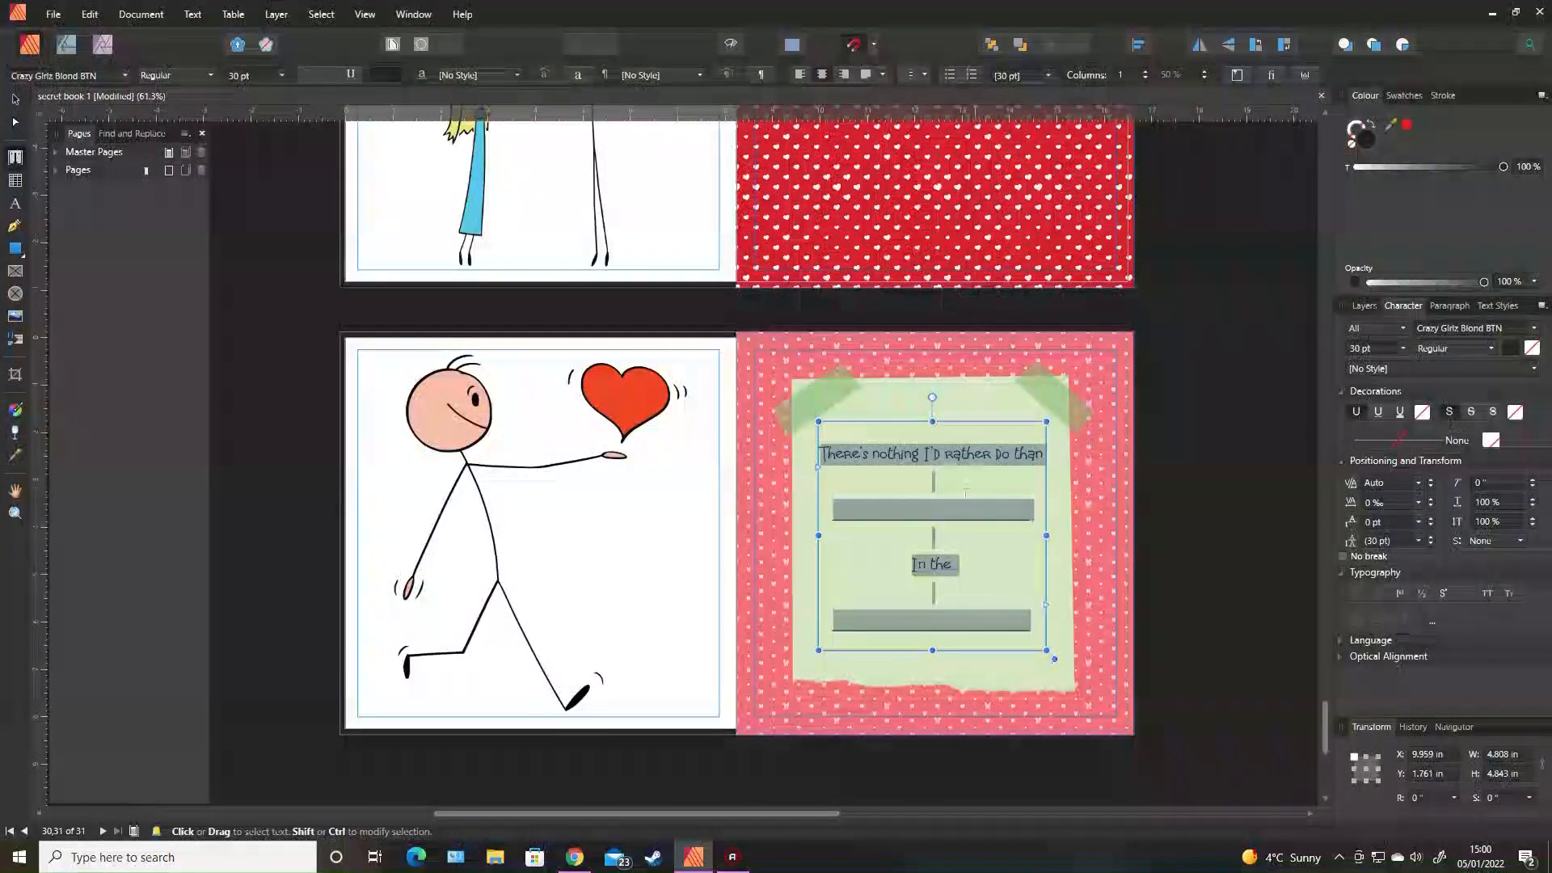
left_click(947, 492)
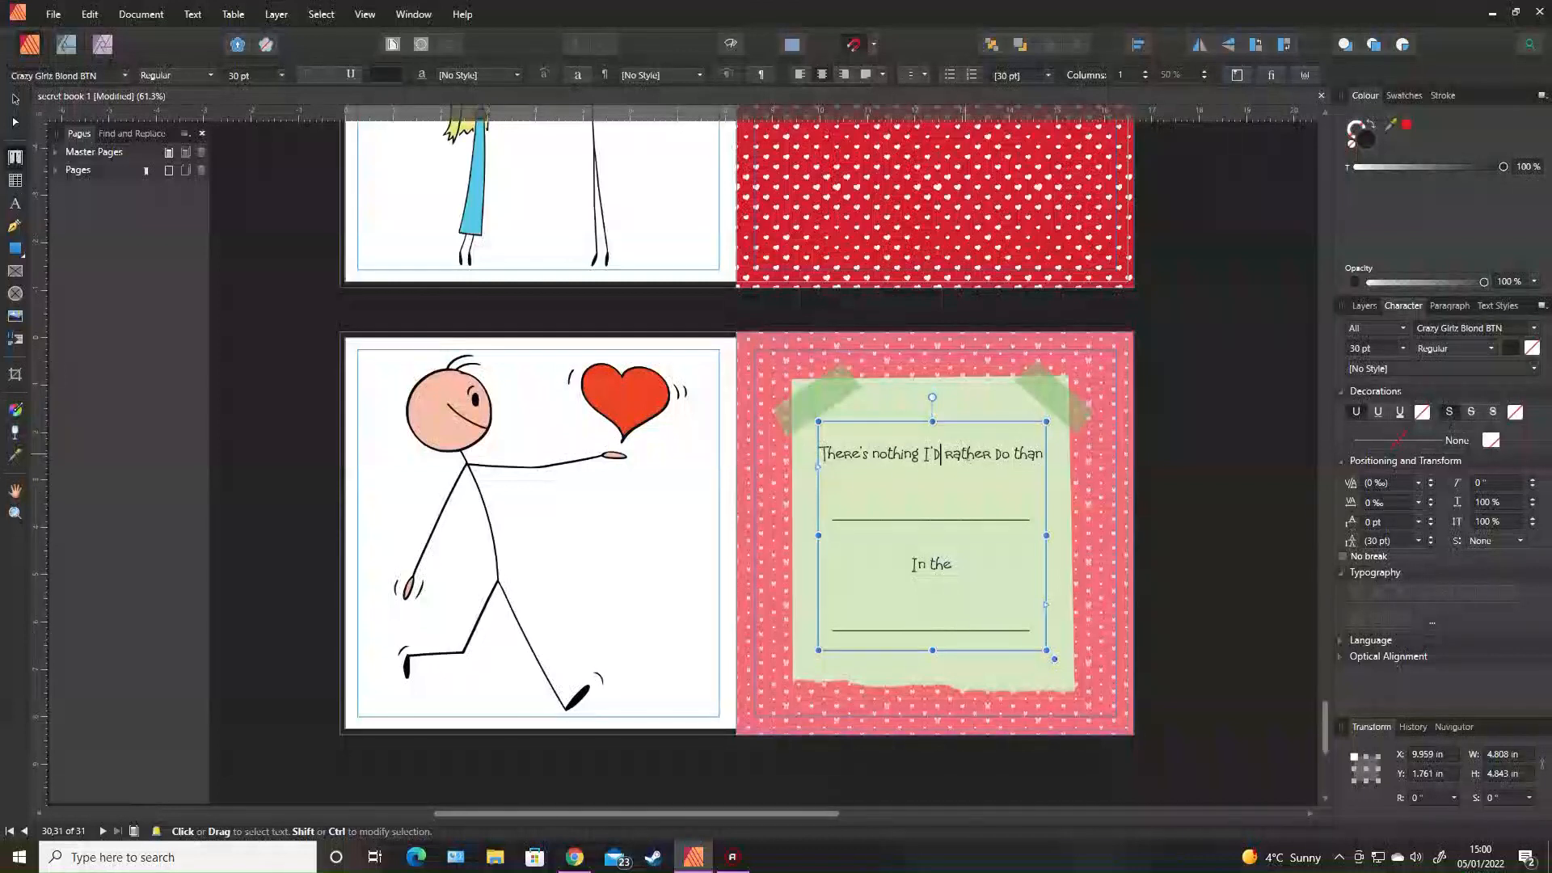
left_click(940, 454)
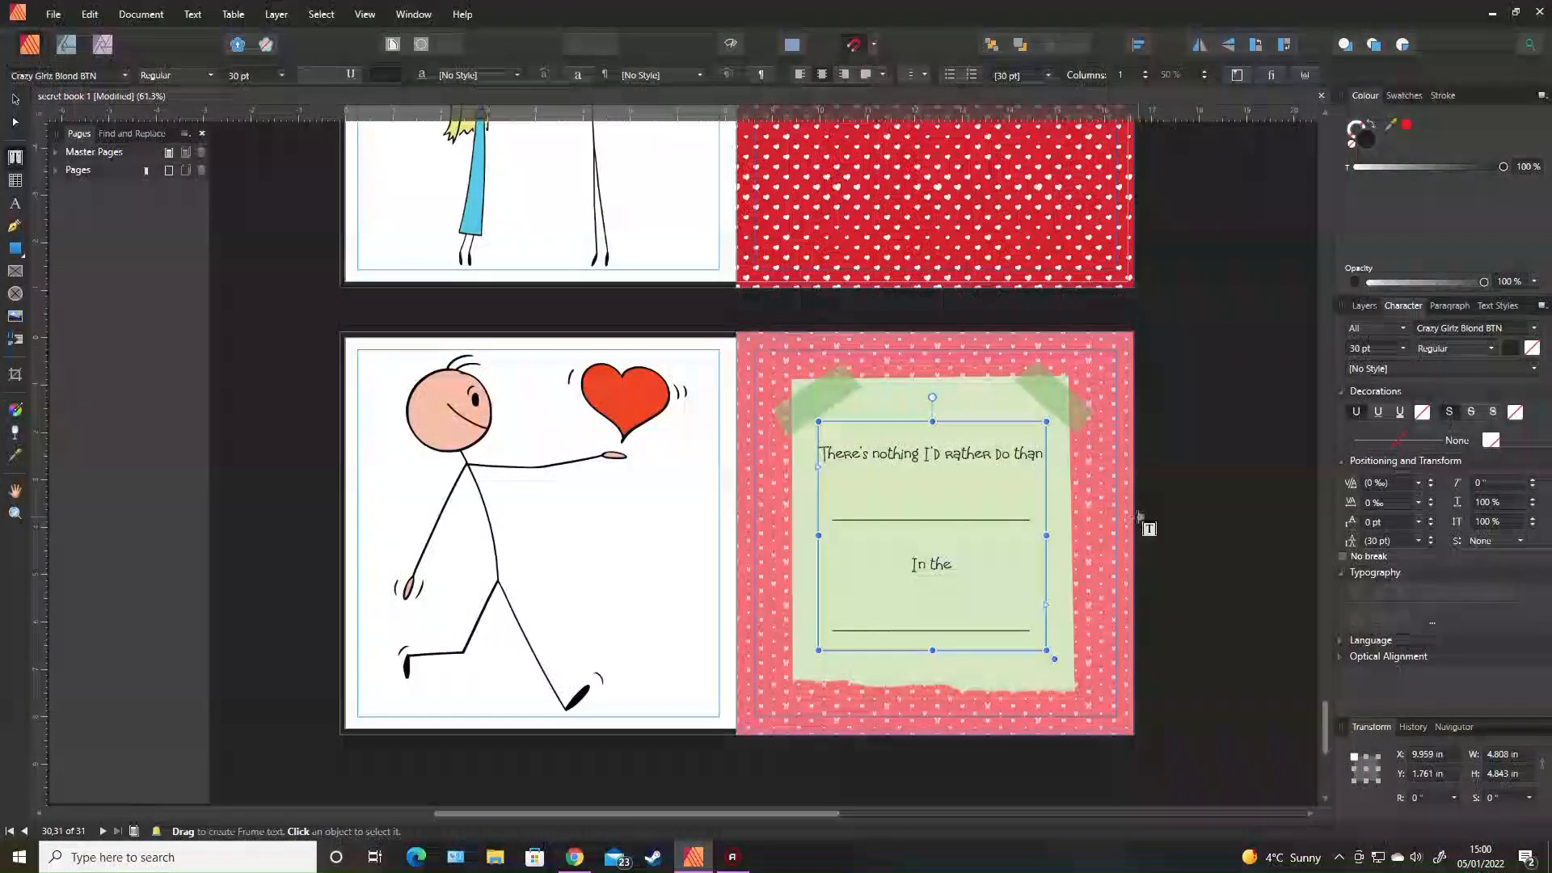
Browse through the book to the spread with the orange-haired girl and blue-grey torn-paper note.
scroll(1180, 546, "up", 5)
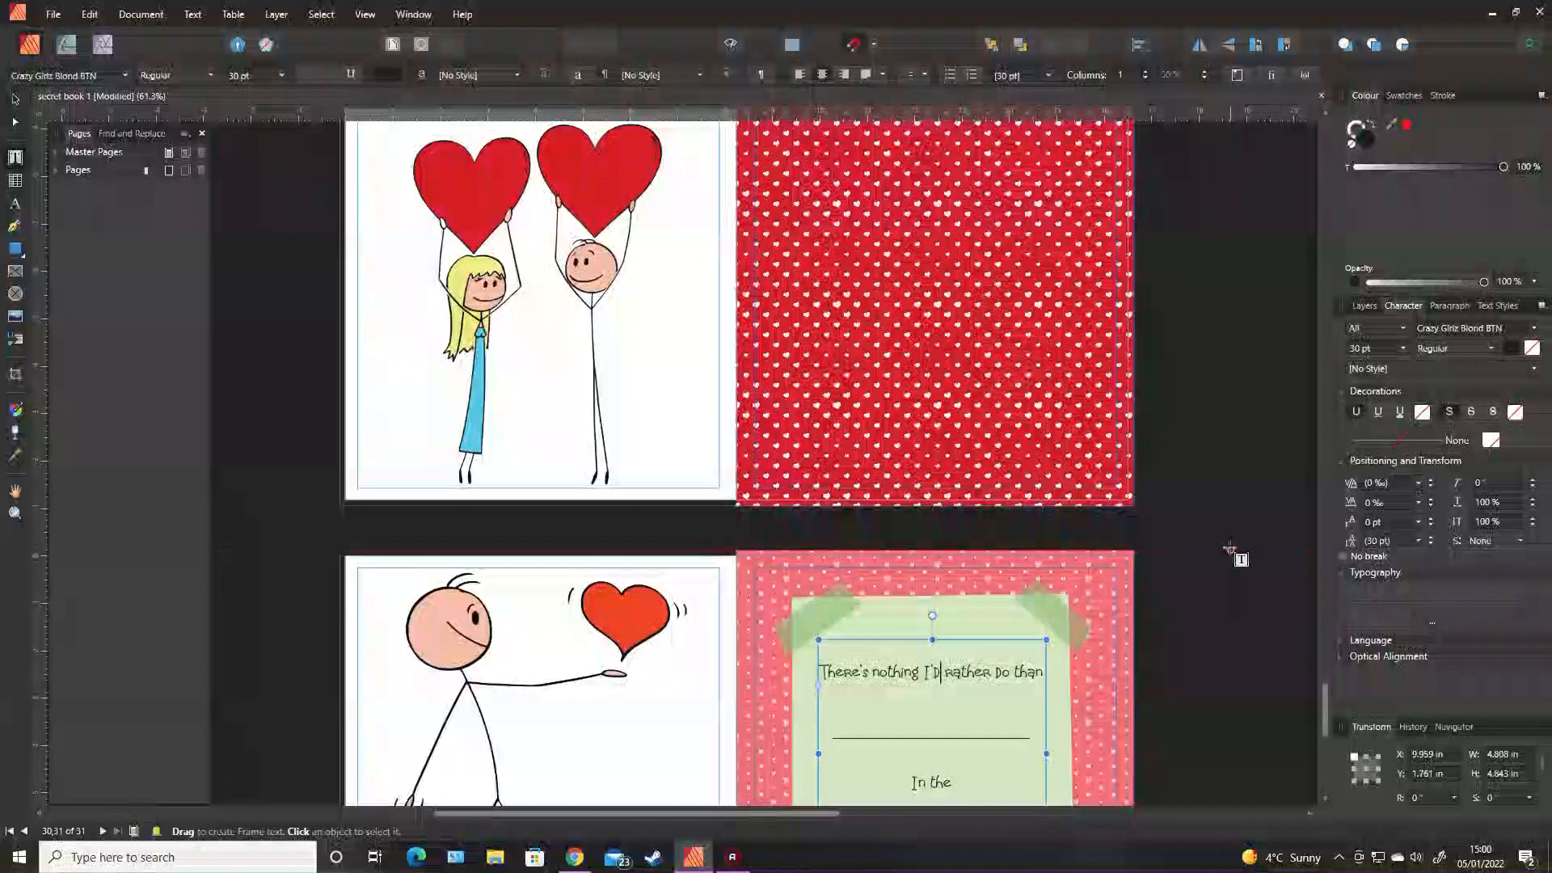
scroll(1231, 552, "up", 2)
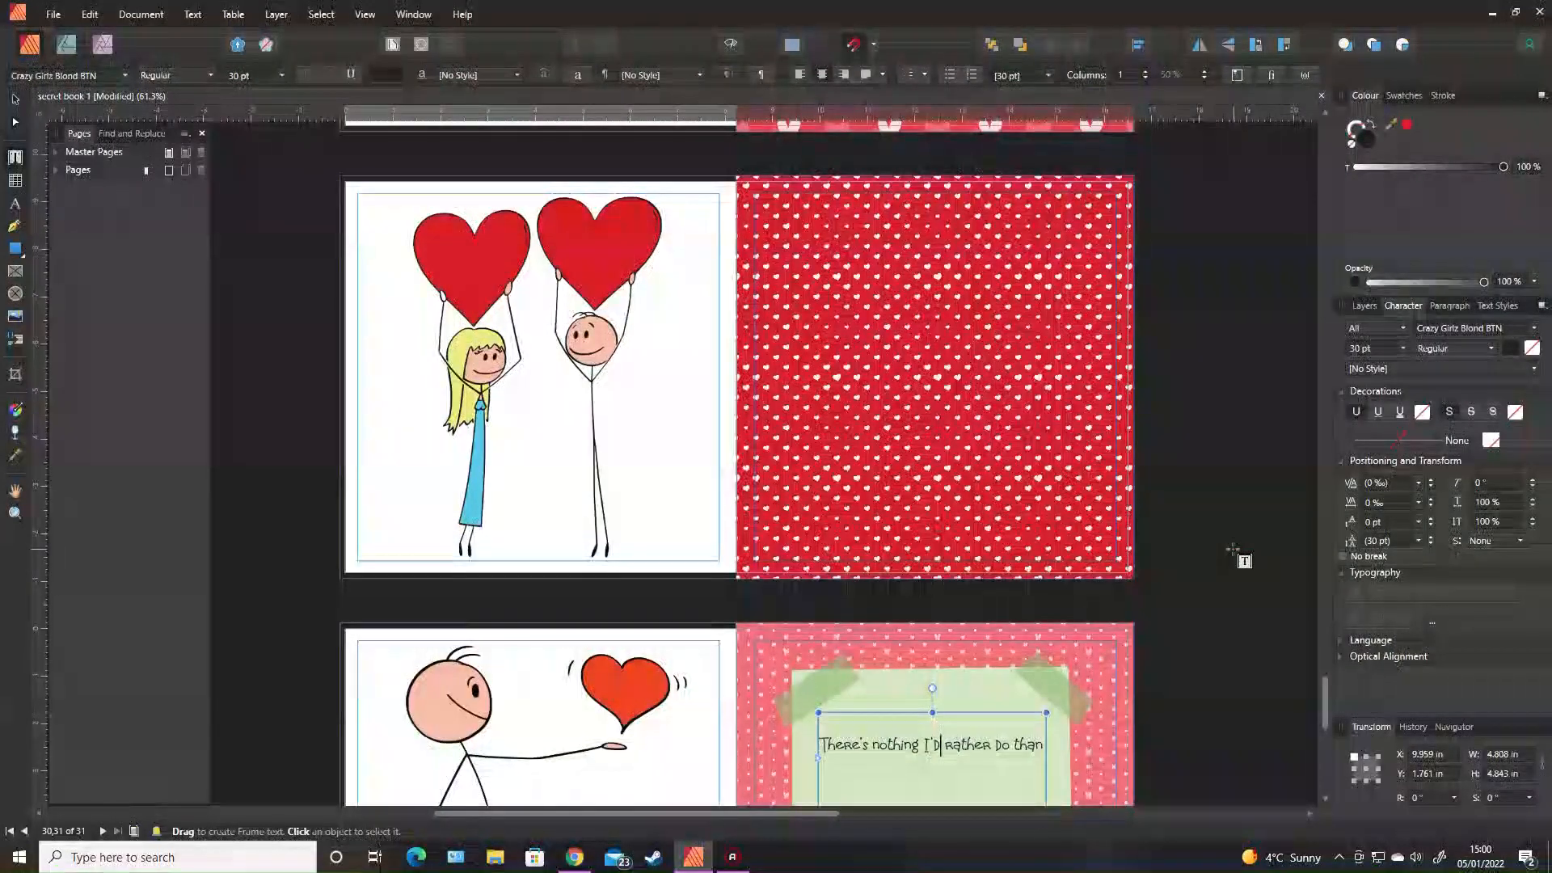
scroll(1241, 554, "up", 7)
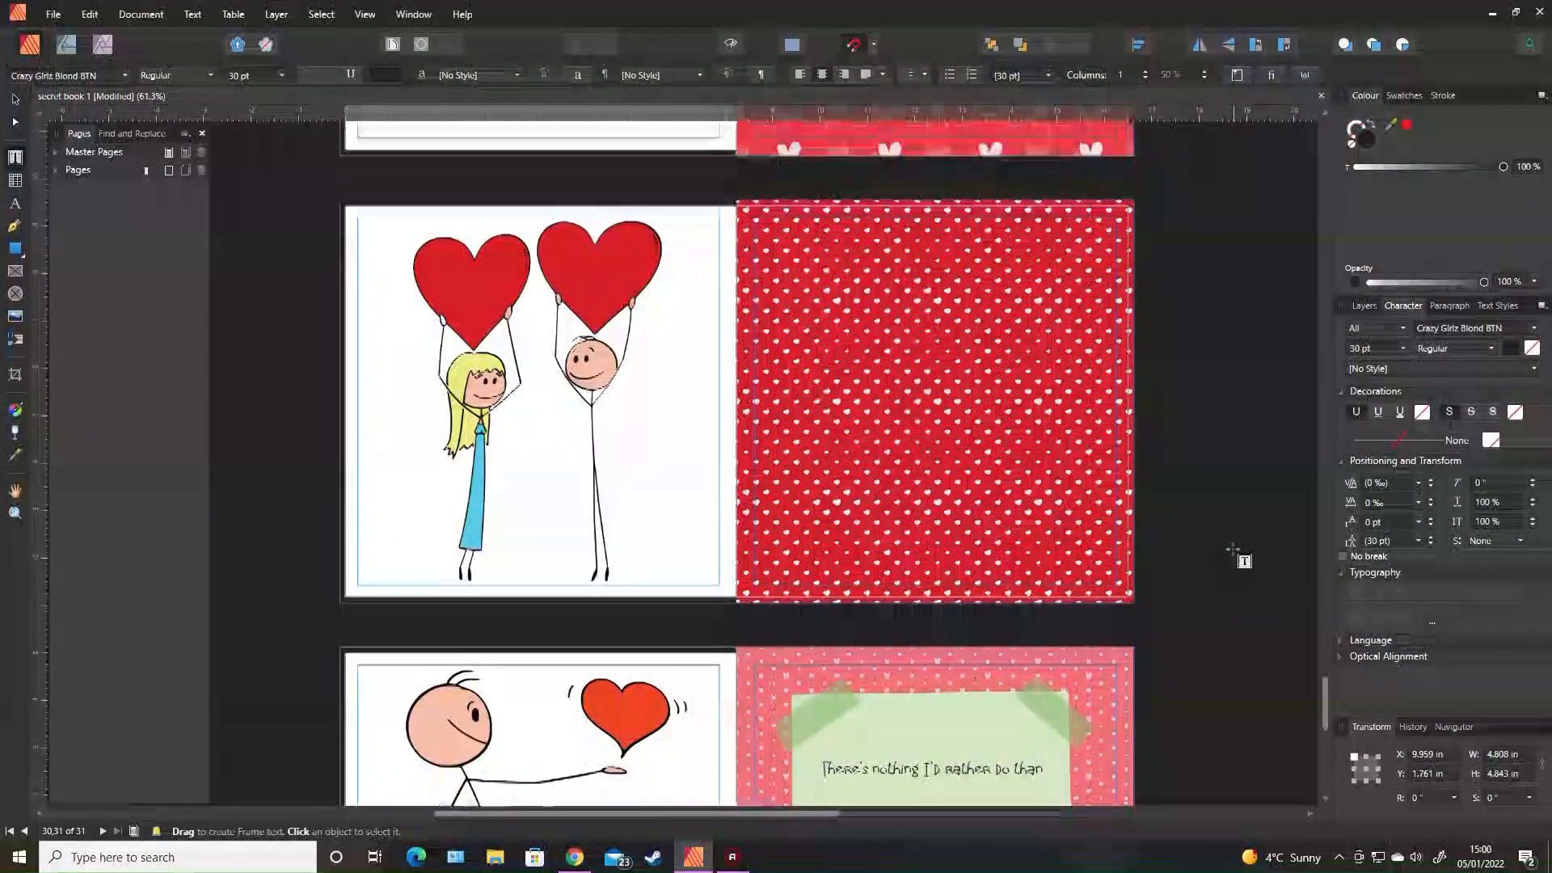
left_click_drag(1328, 683, 1322, 188)
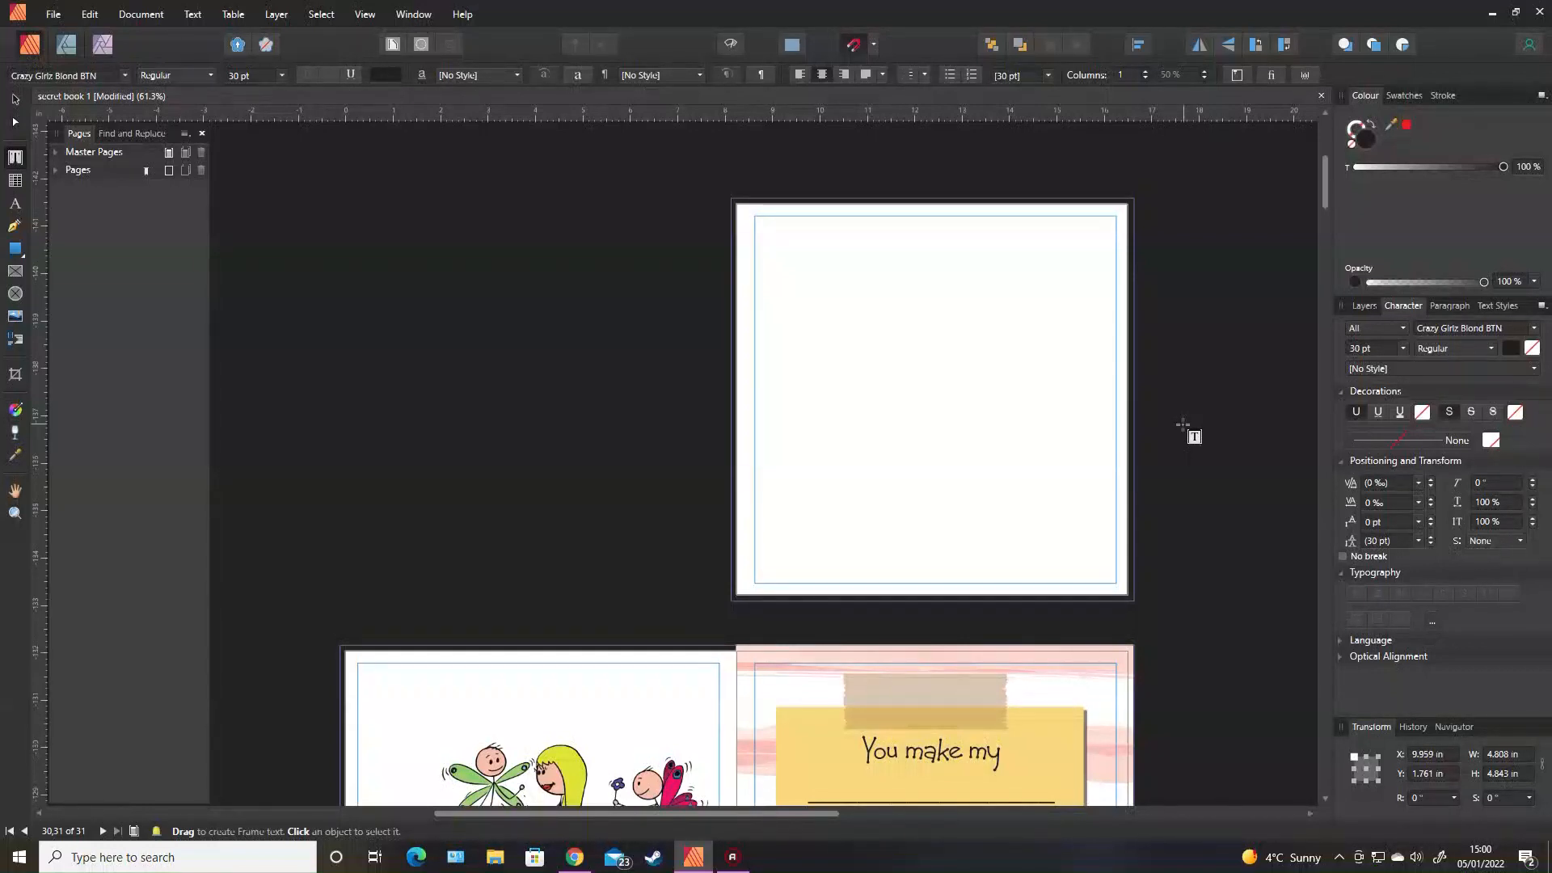
left_click_drag(1326, 175, 1339, 277)
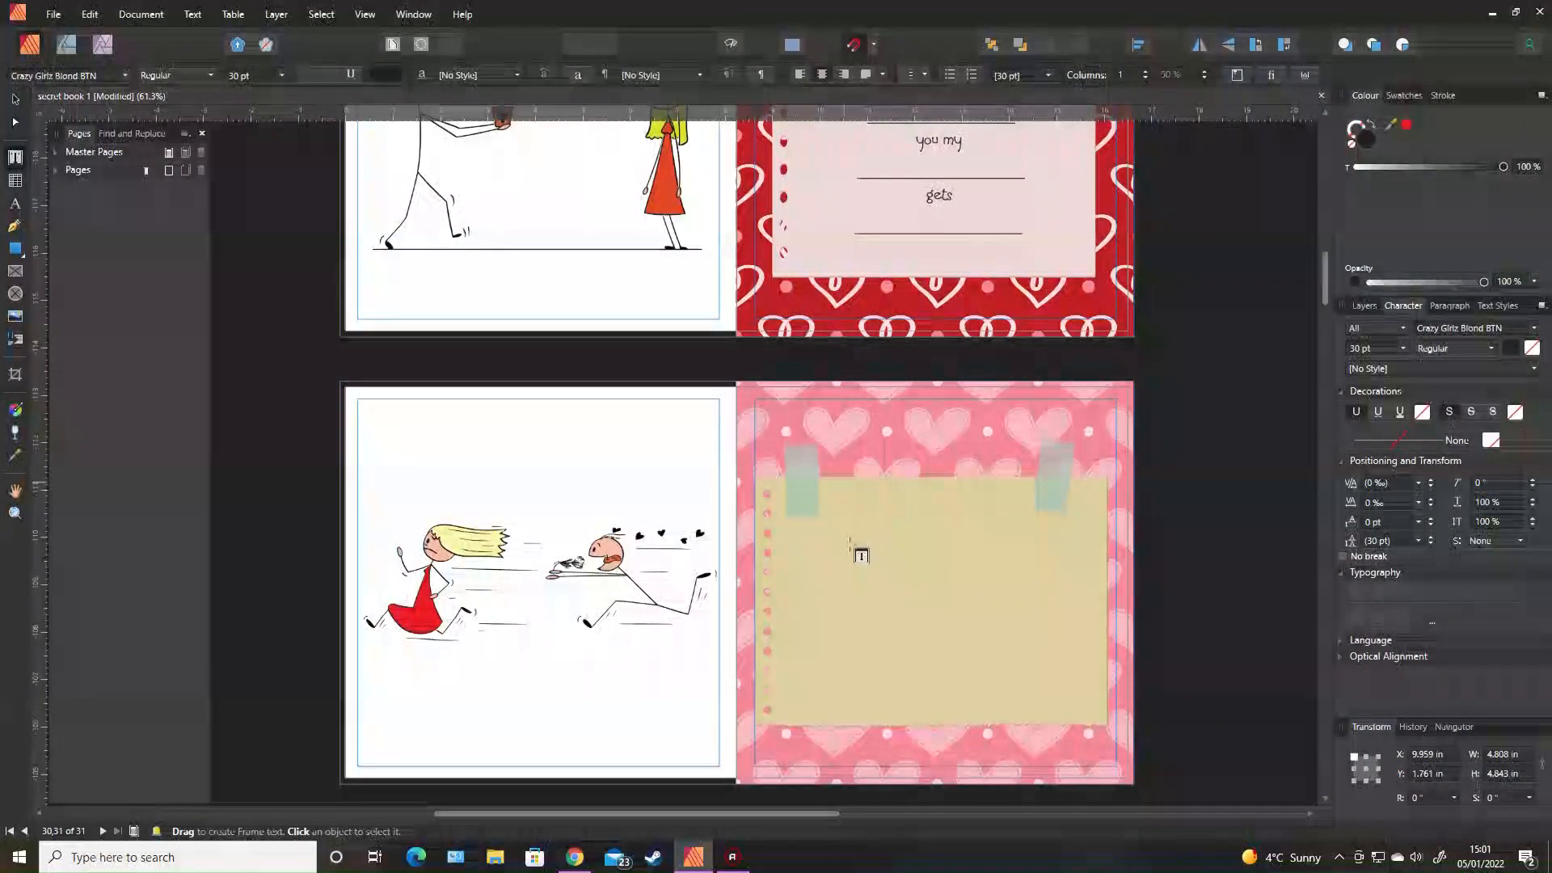
scroll(1253, 351, "down", 7)
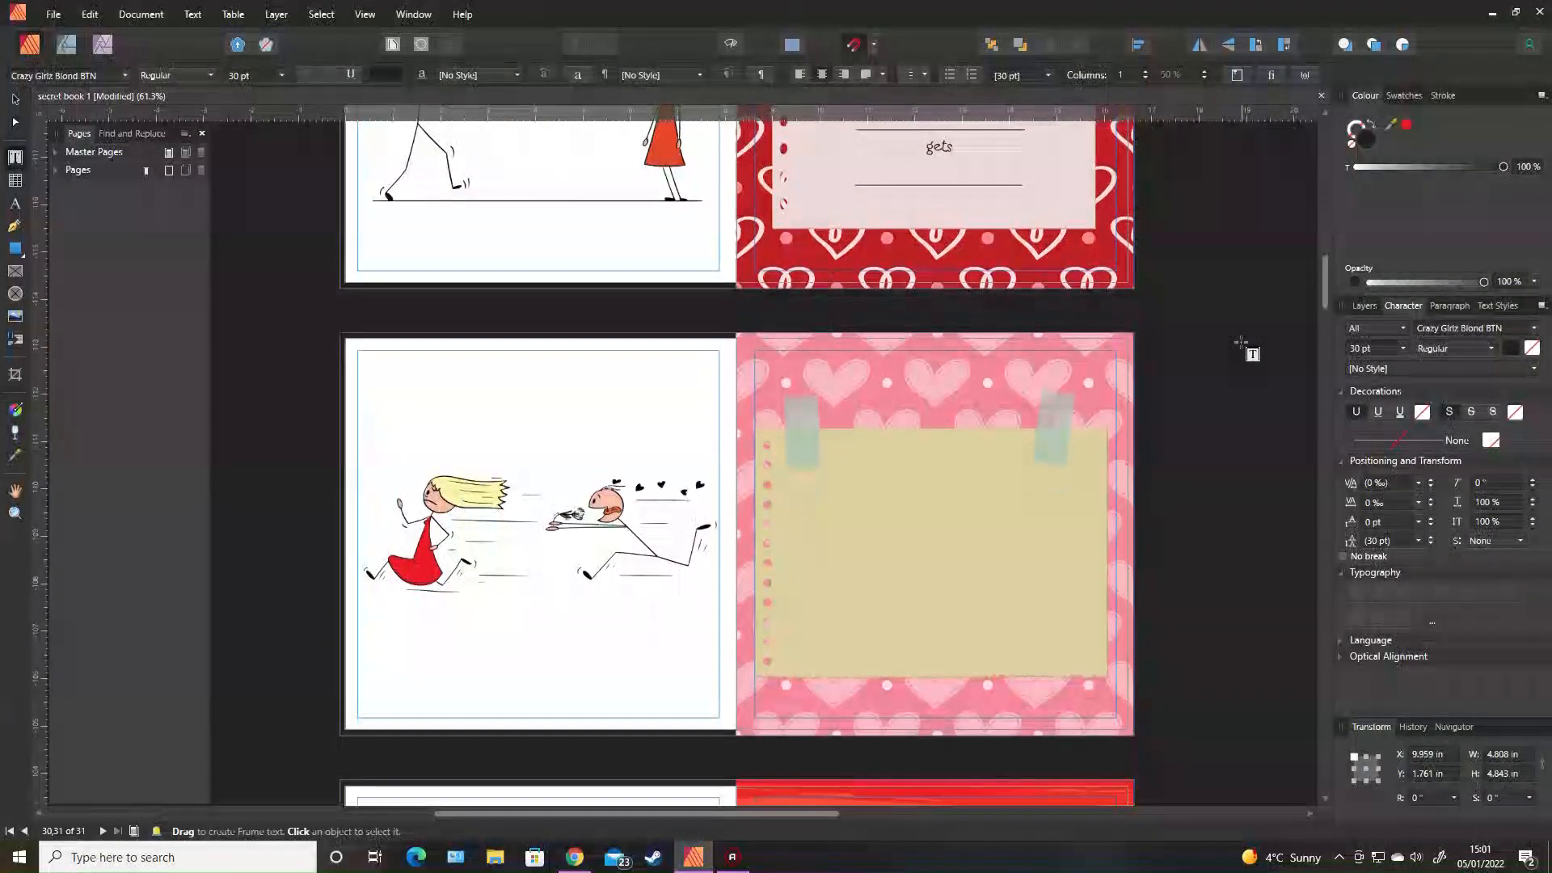
scroll(1253, 352, "down", 15)
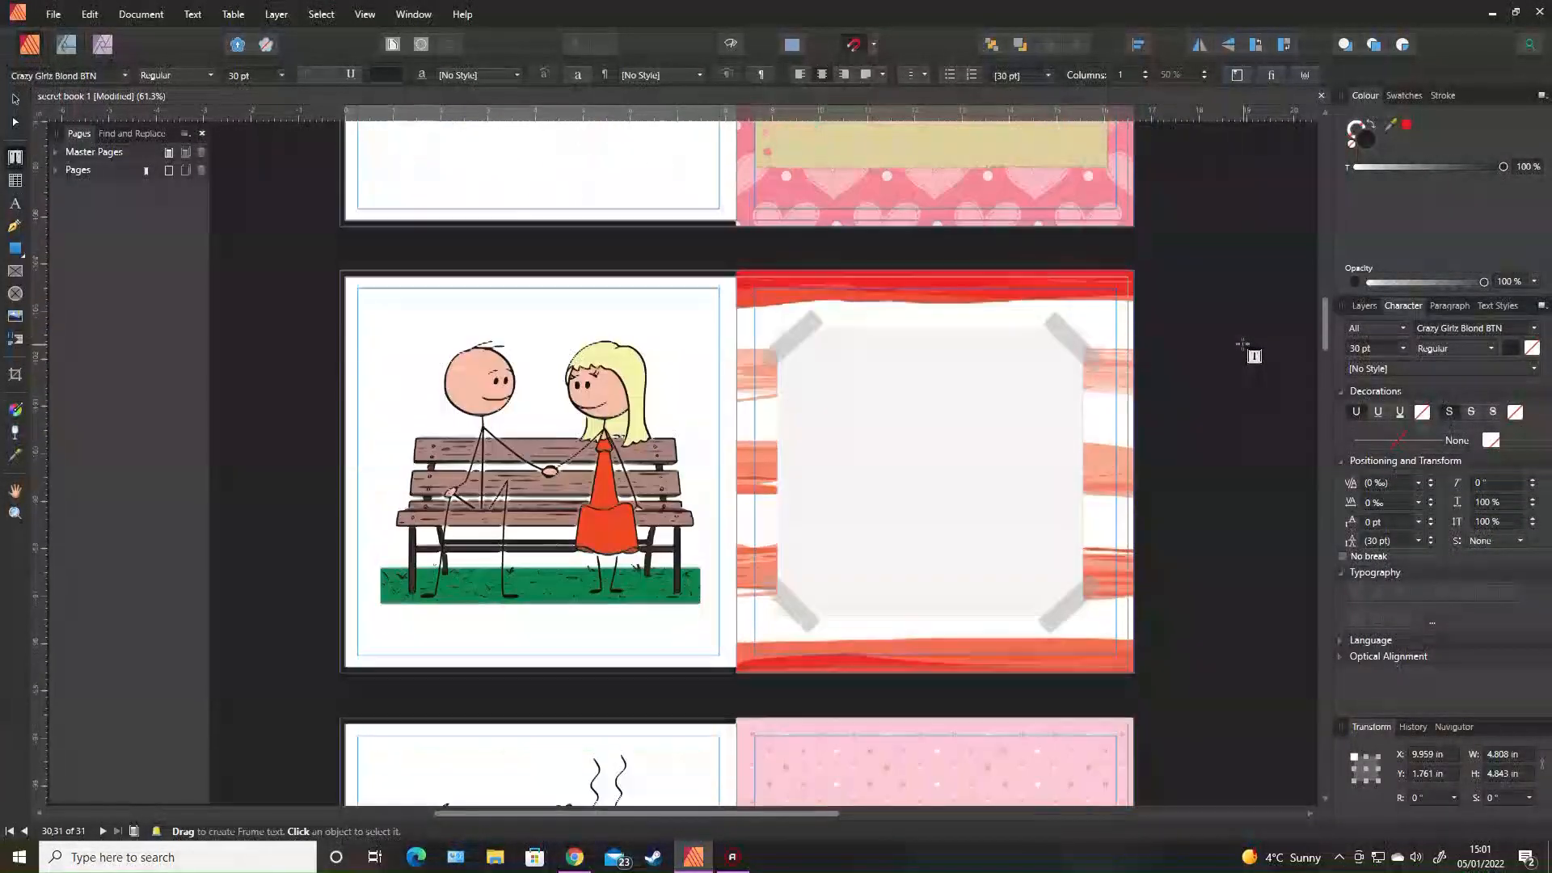
scroll(1253, 350, "down", 4)
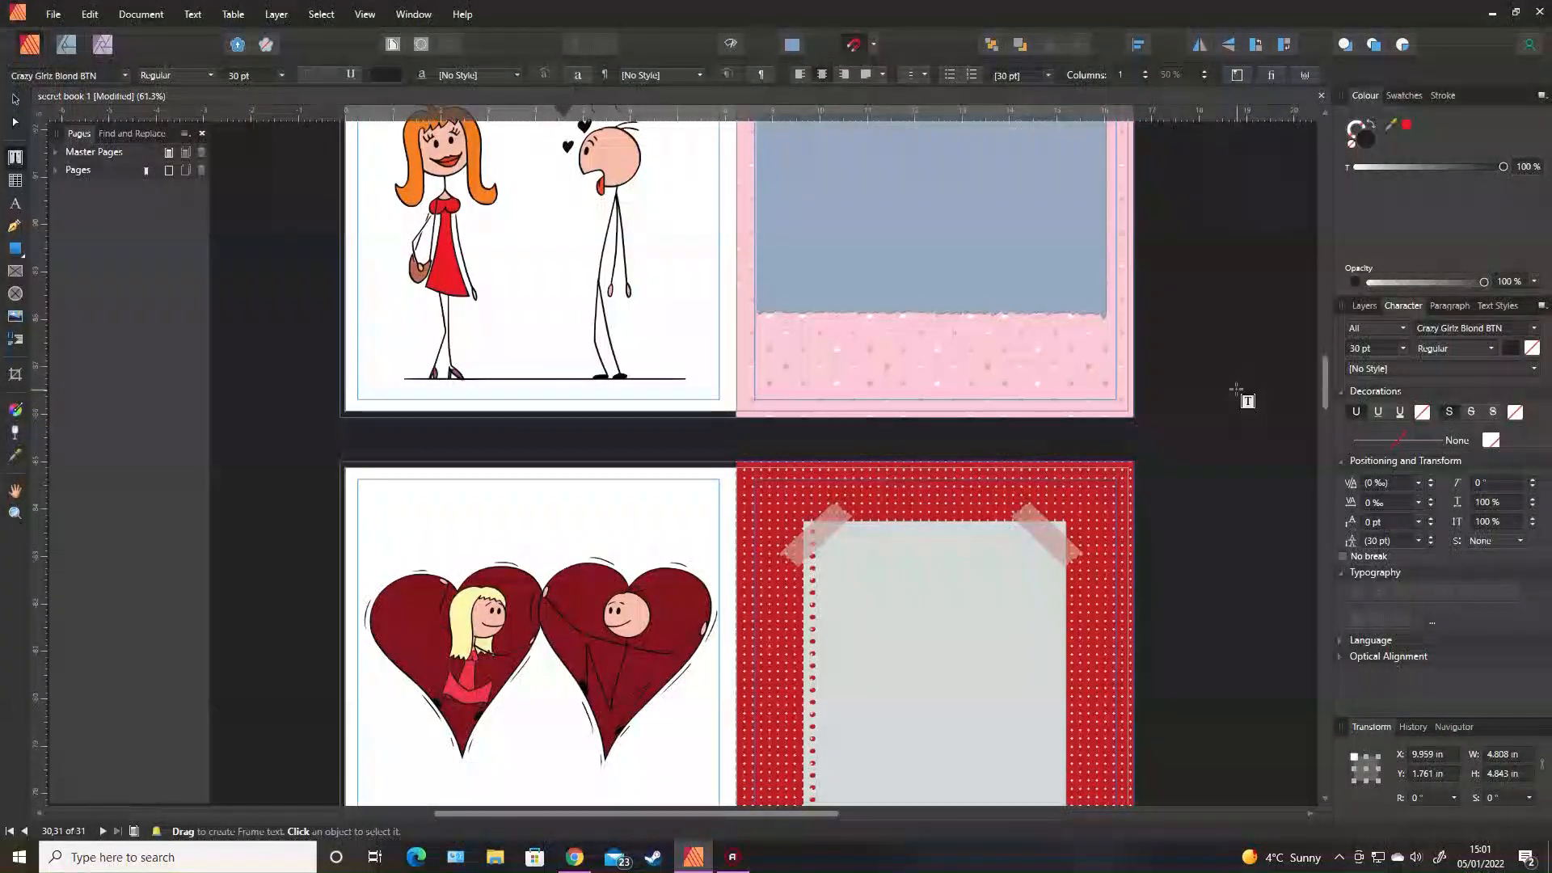
scroll(1249, 403, "down", 2)
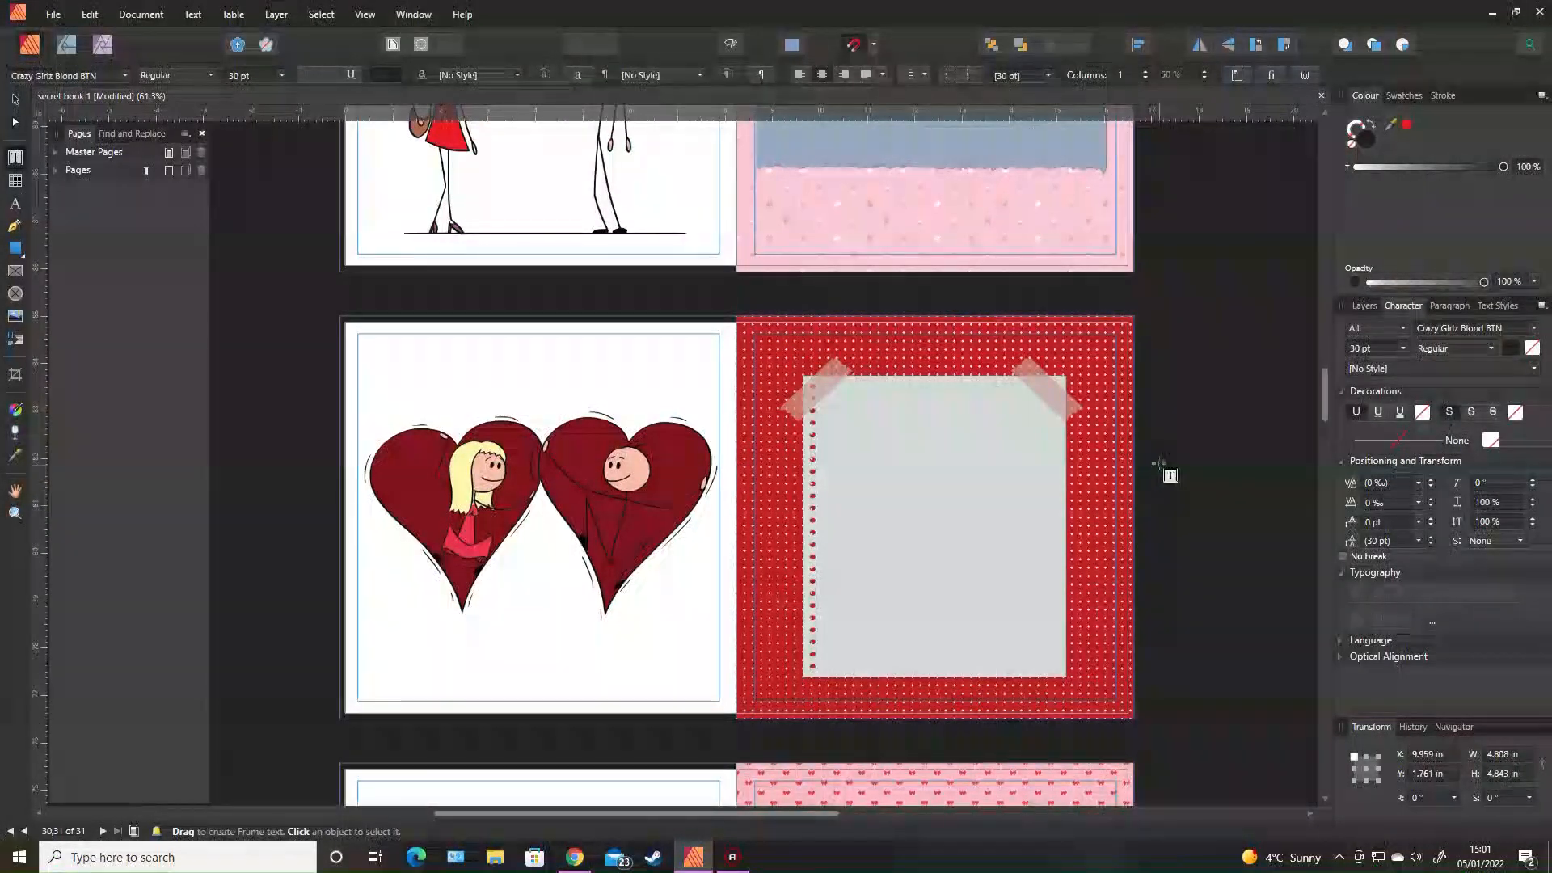
scroll(1240, 473, "up", 5)
scroll(1250, 469, "up", 3)
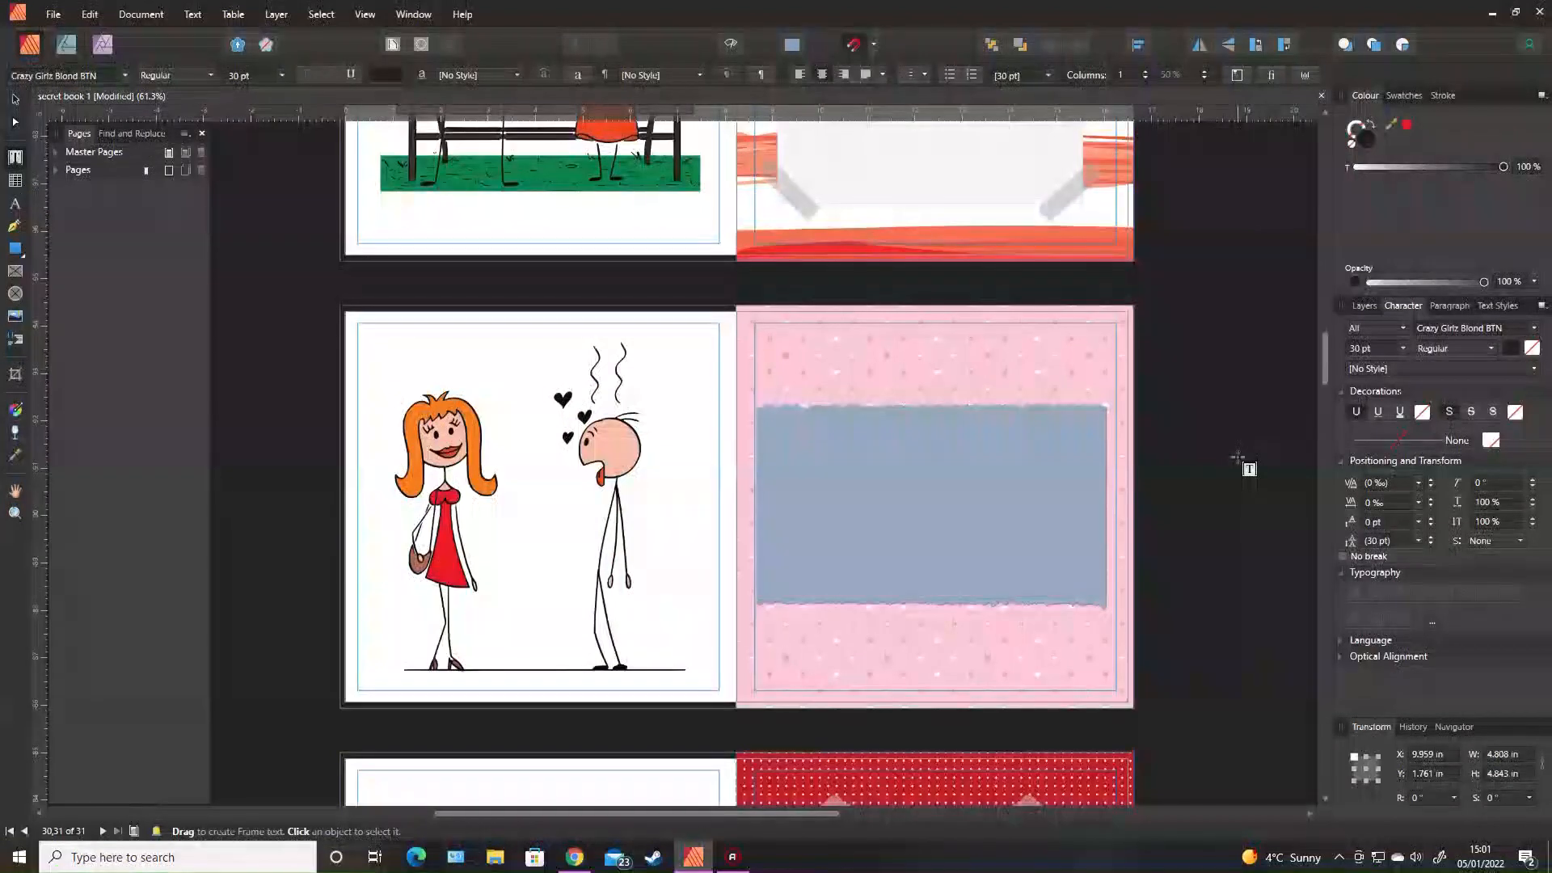
Shrink the blue-grey torn-paper note proportionally to 7.142 × 4.241 in, then deselect it.
left_click(15, 101)
left_click(808, 473)
left_click_drag(756, 400, 769, 408)
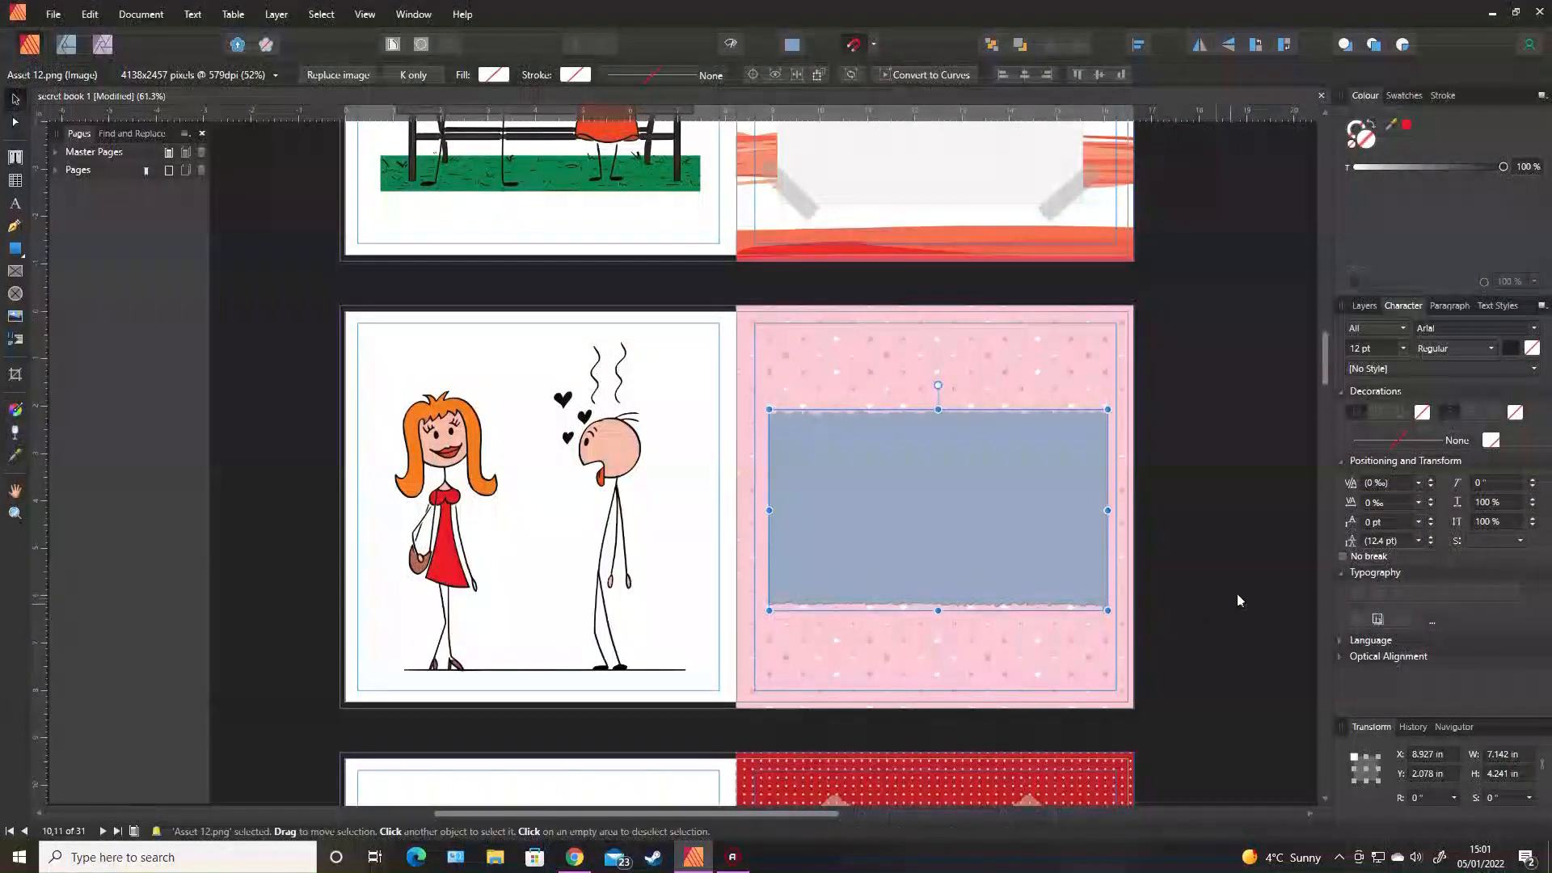
left_click(1258, 558)
Scroll back up through the book's spreads.
scroll(1255, 564, "up", 3)
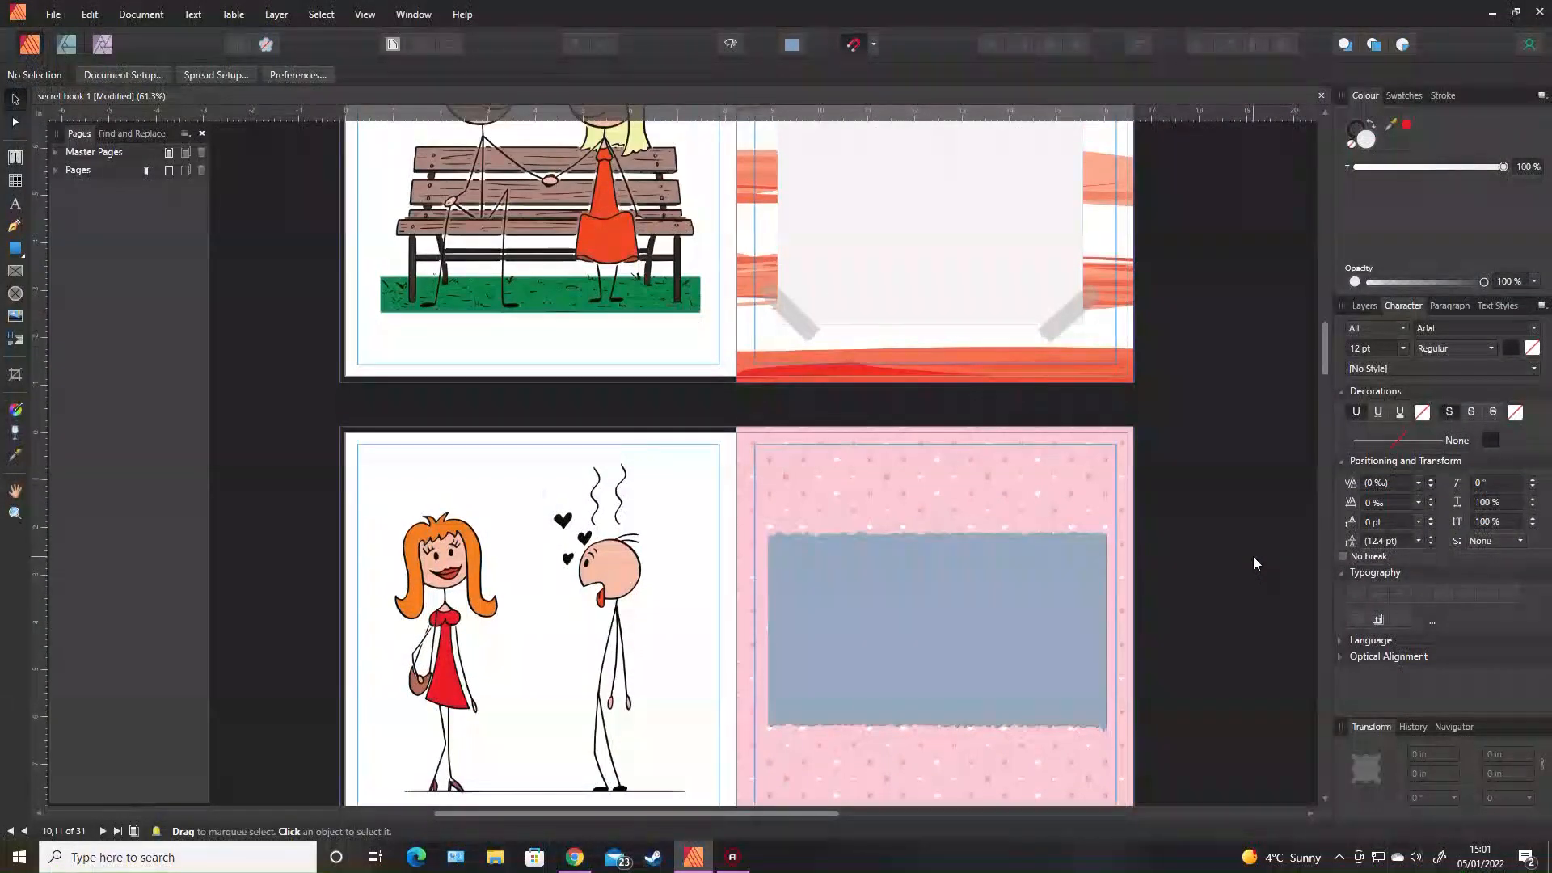
scroll(1253, 556, "up", 6)
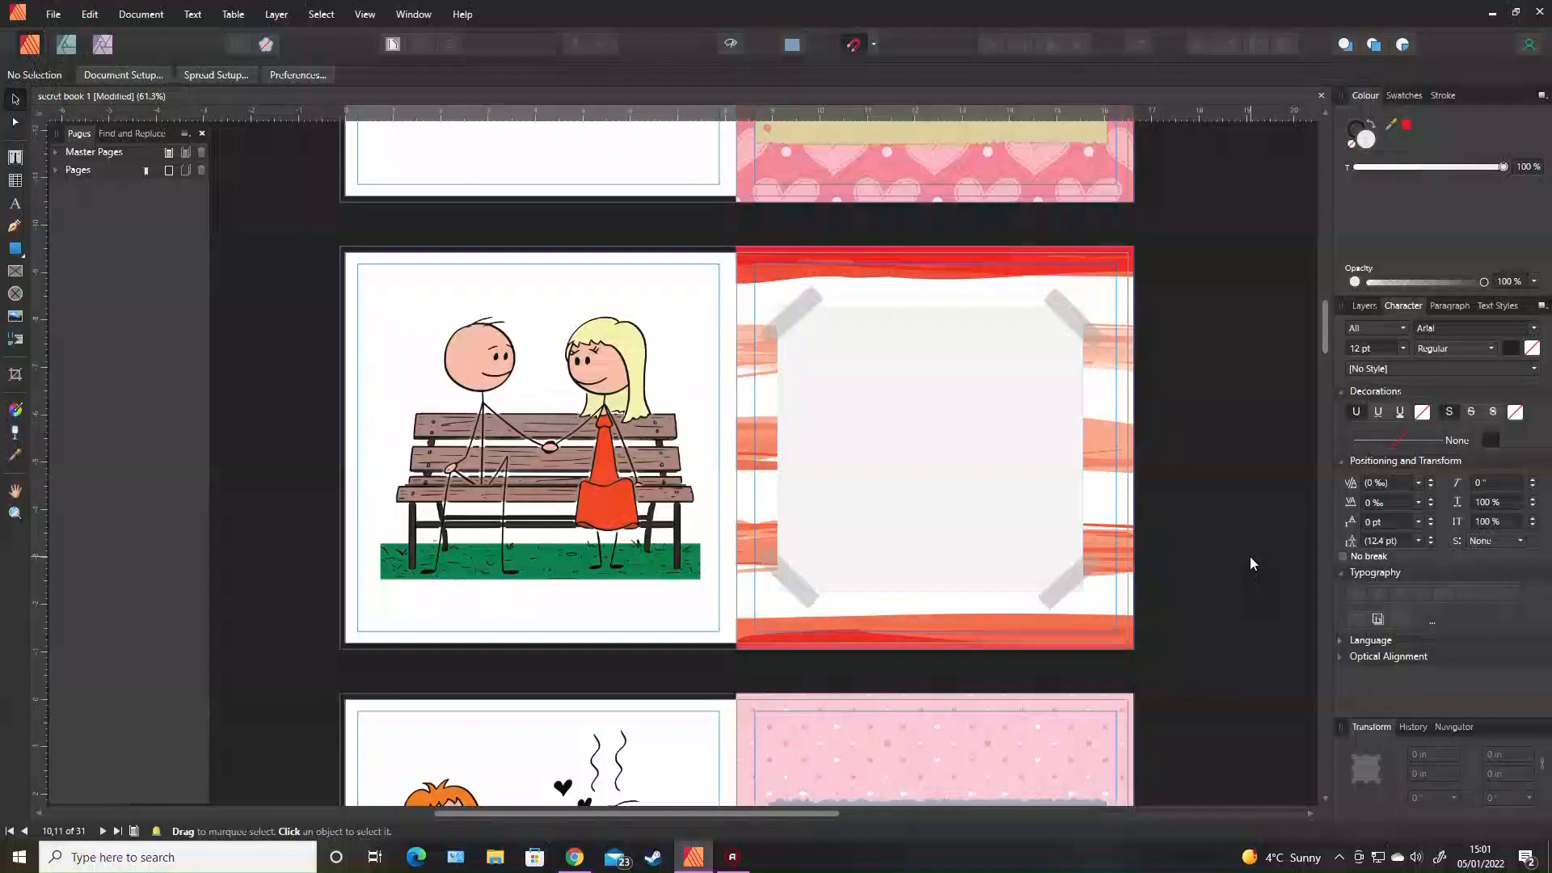
scroll(1250, 556, "up", 5)
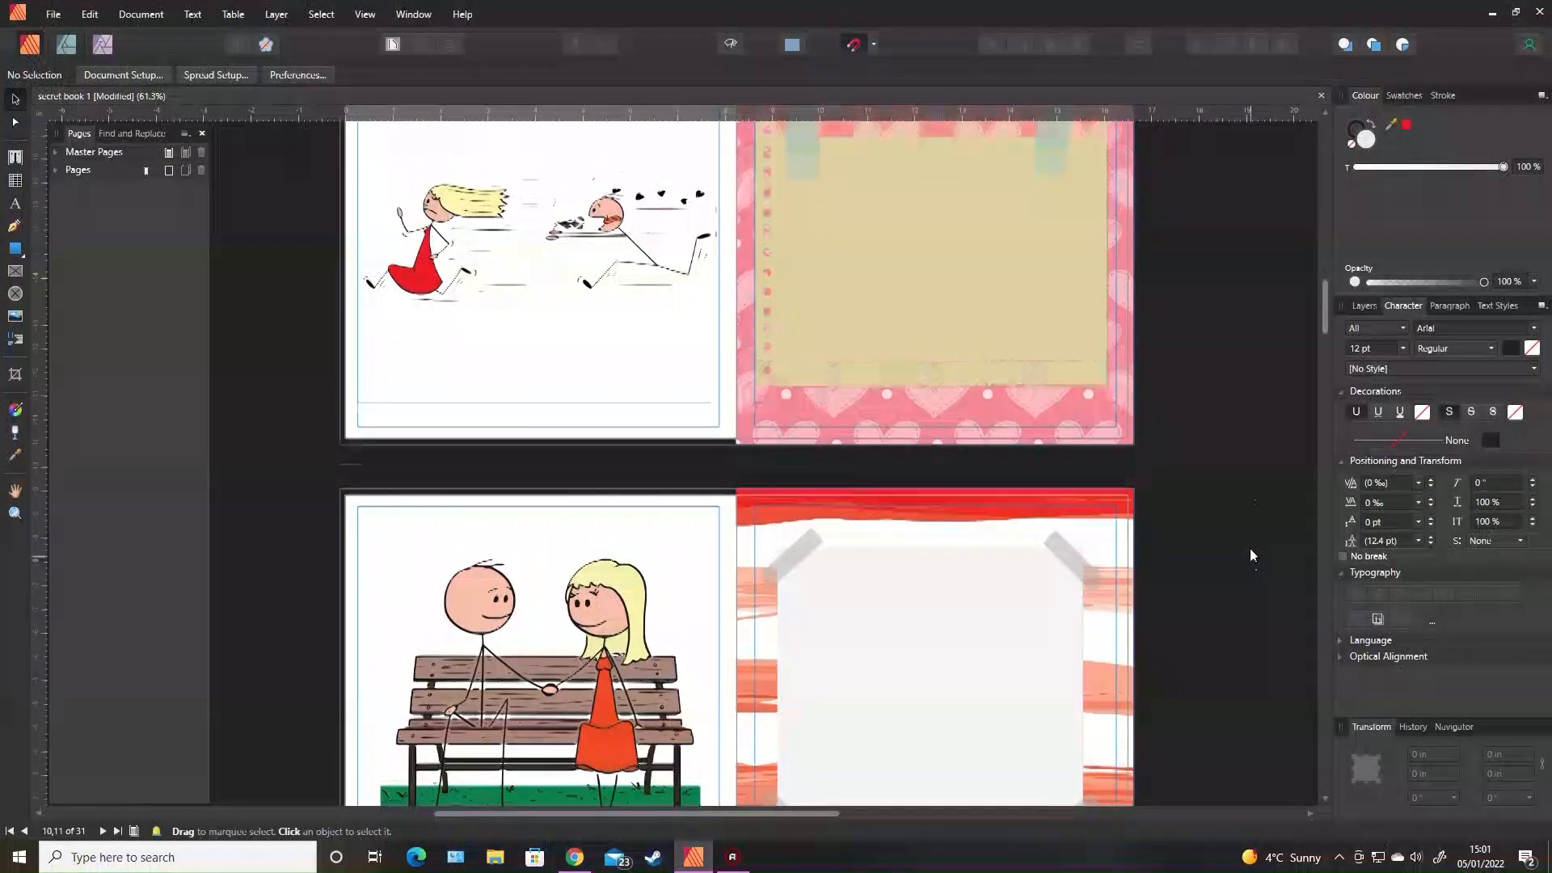
scroll(1211, 434, "up", 3)
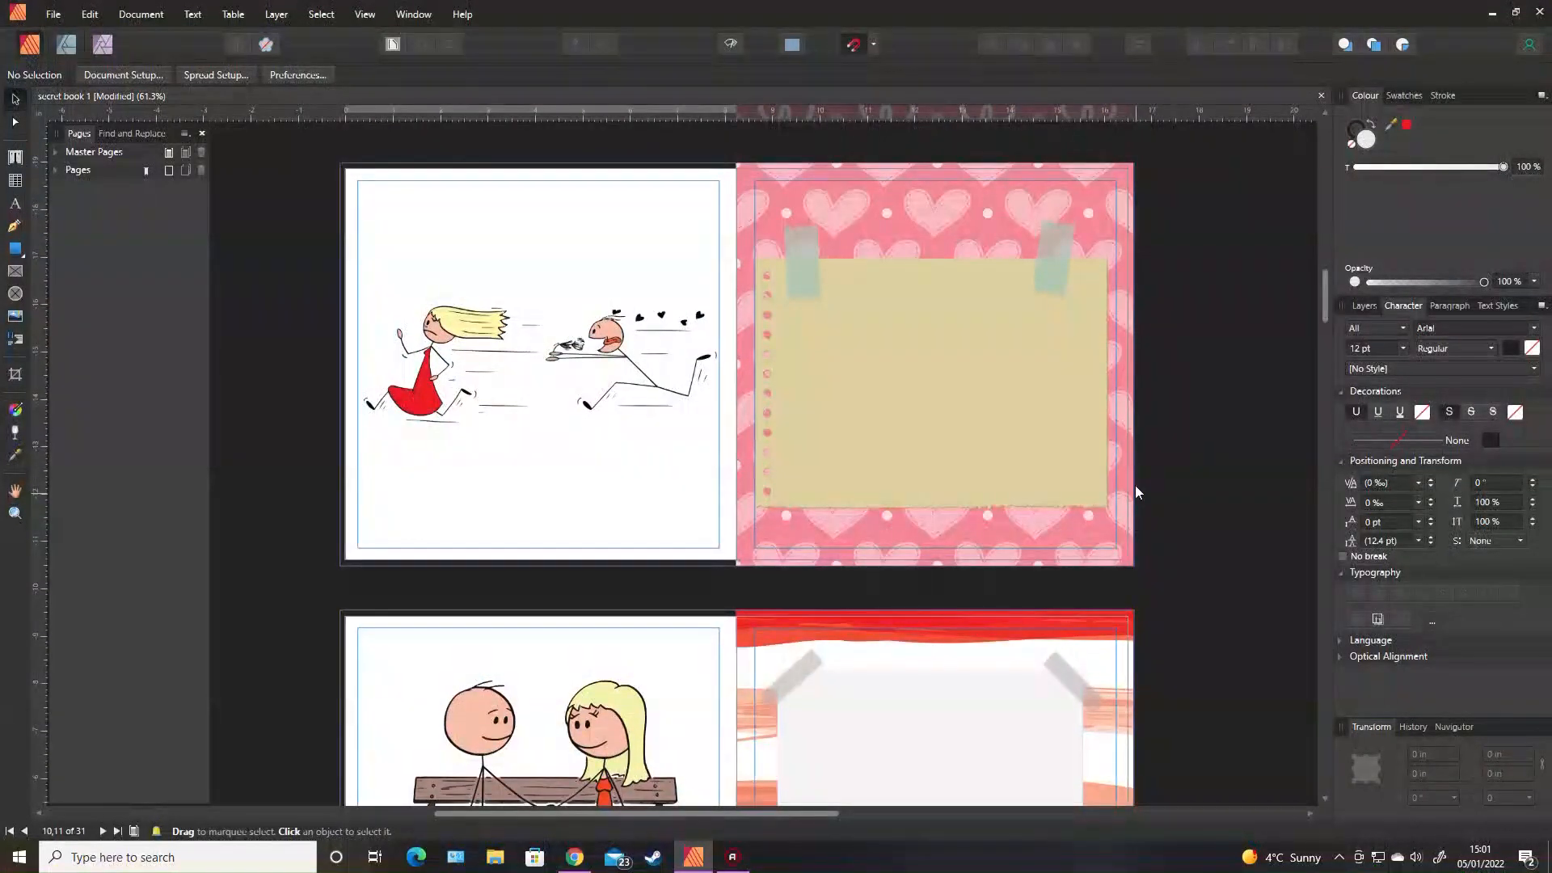
scroll(1172, 477, "up", 9)
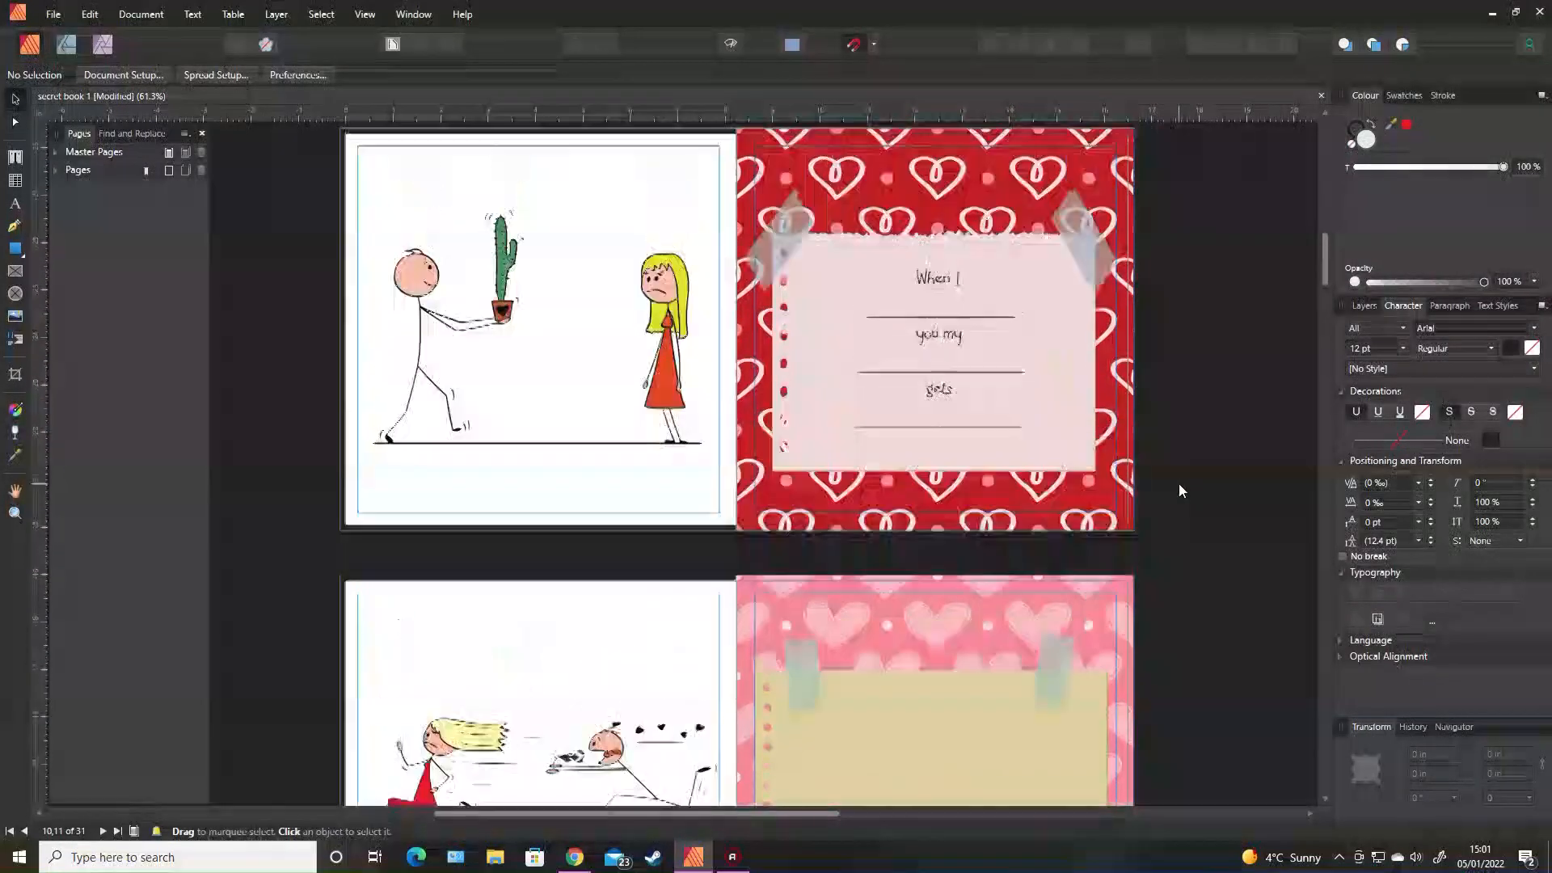
scroll(1180, 489, "up", 18)
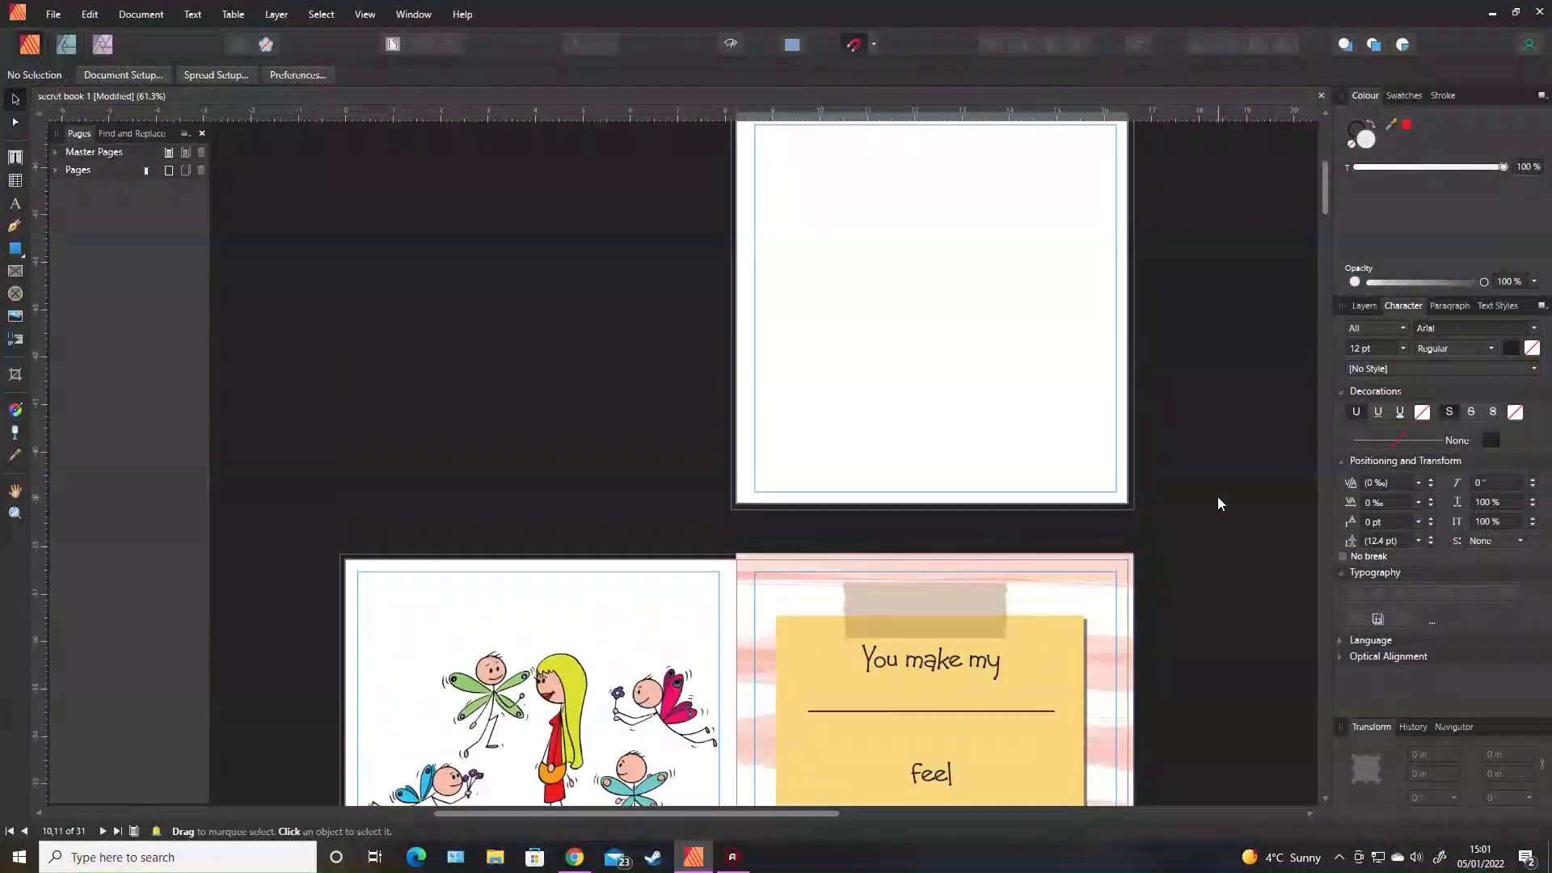
scroll(1218, 503, "down", 7)
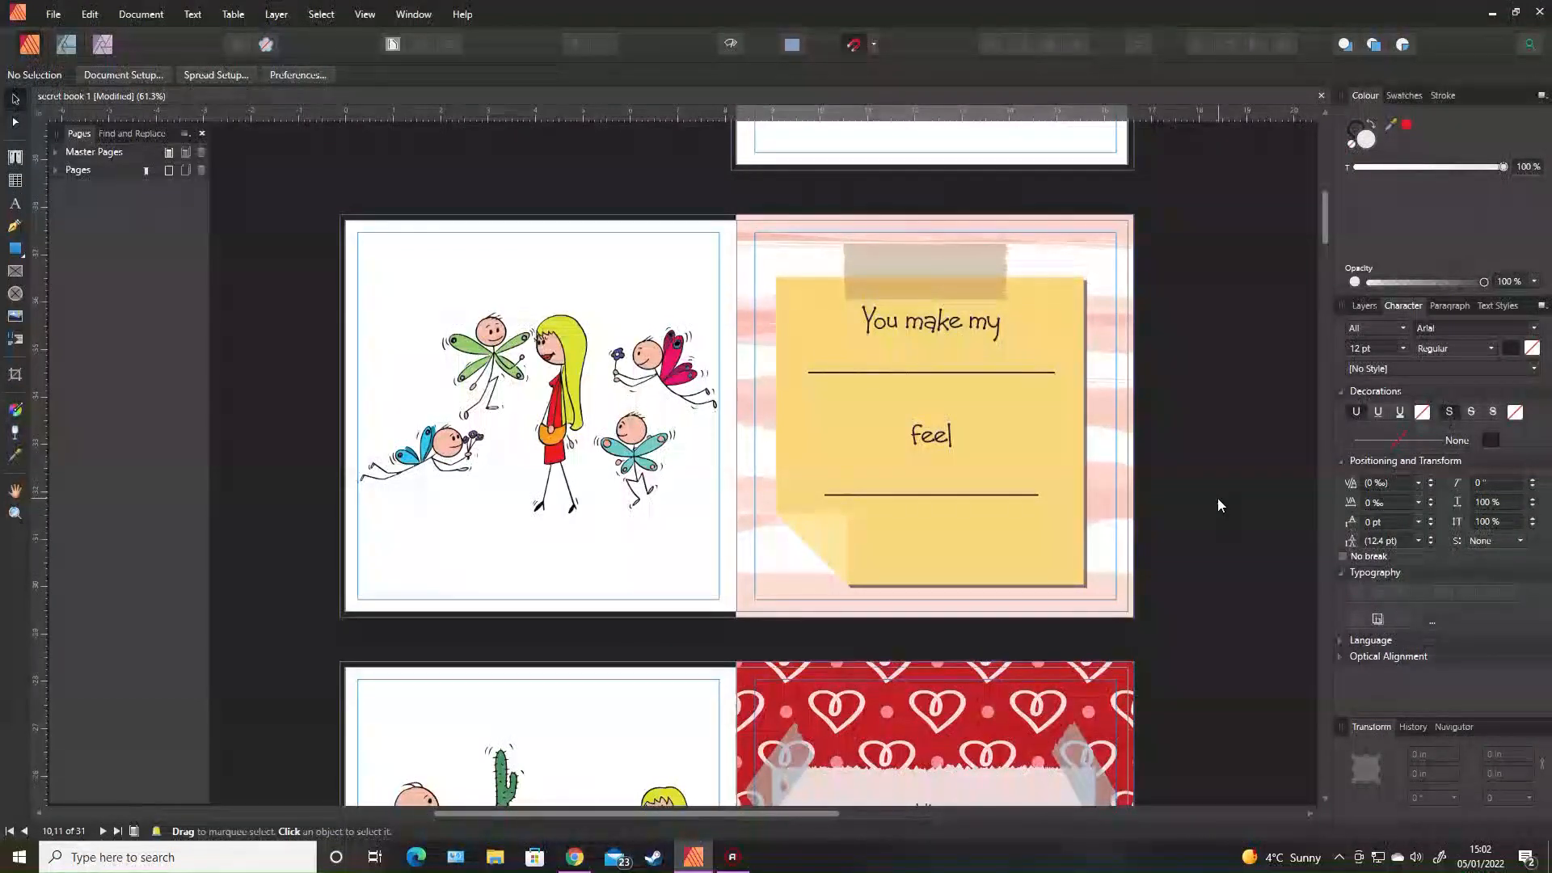
Move down the document to the spread with the couple in two dark-red hearts and the red dotted page.
left_click_drag(1326, 224, 1324, 274)
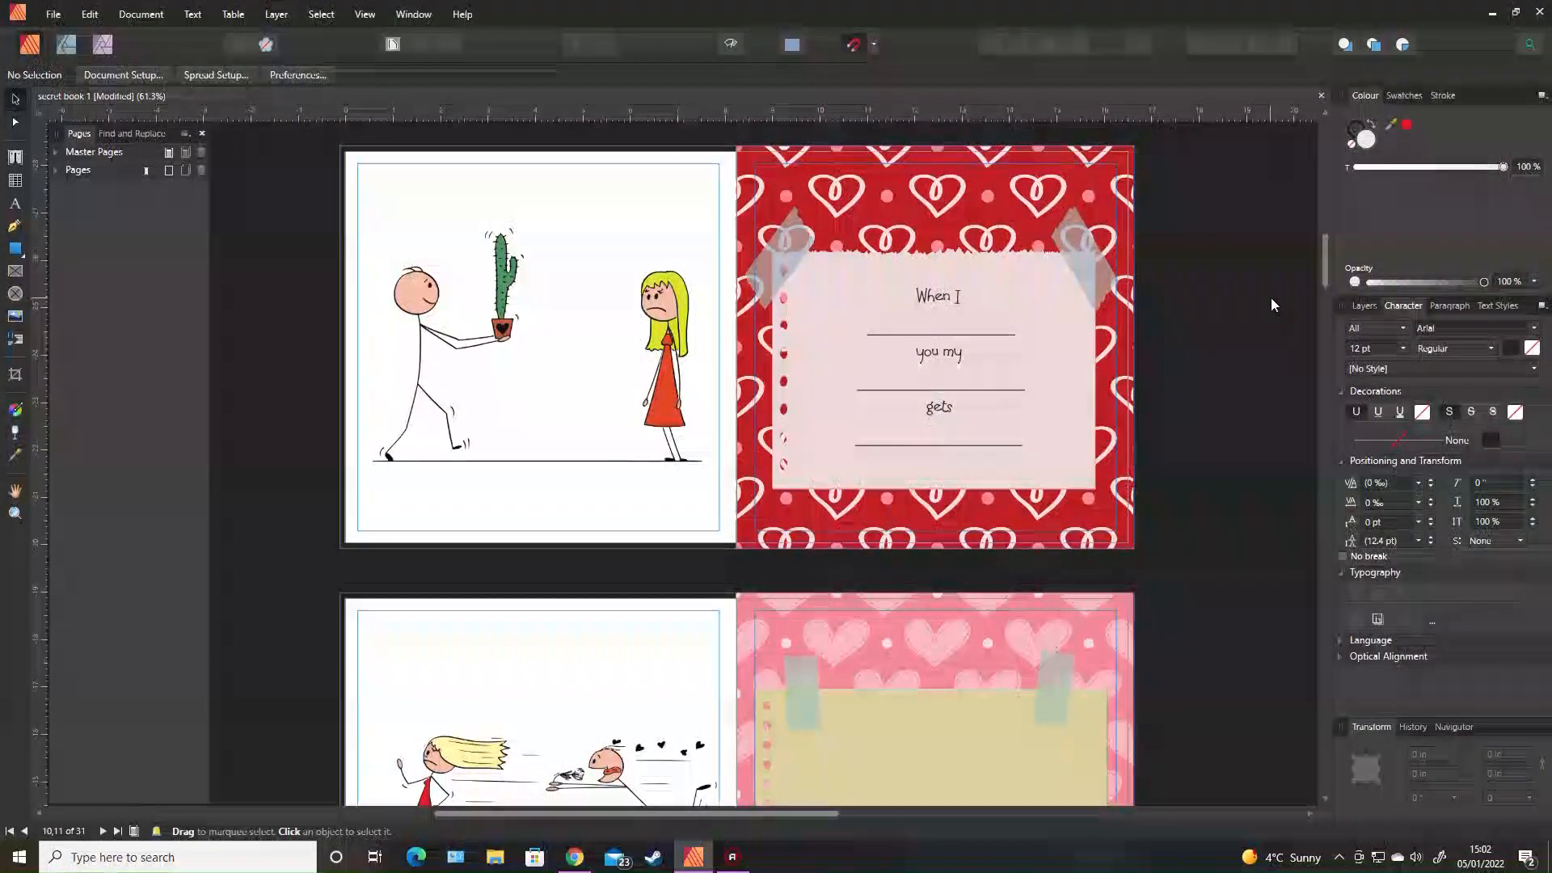
left_click_drag(1326, 269, 1326, 324)
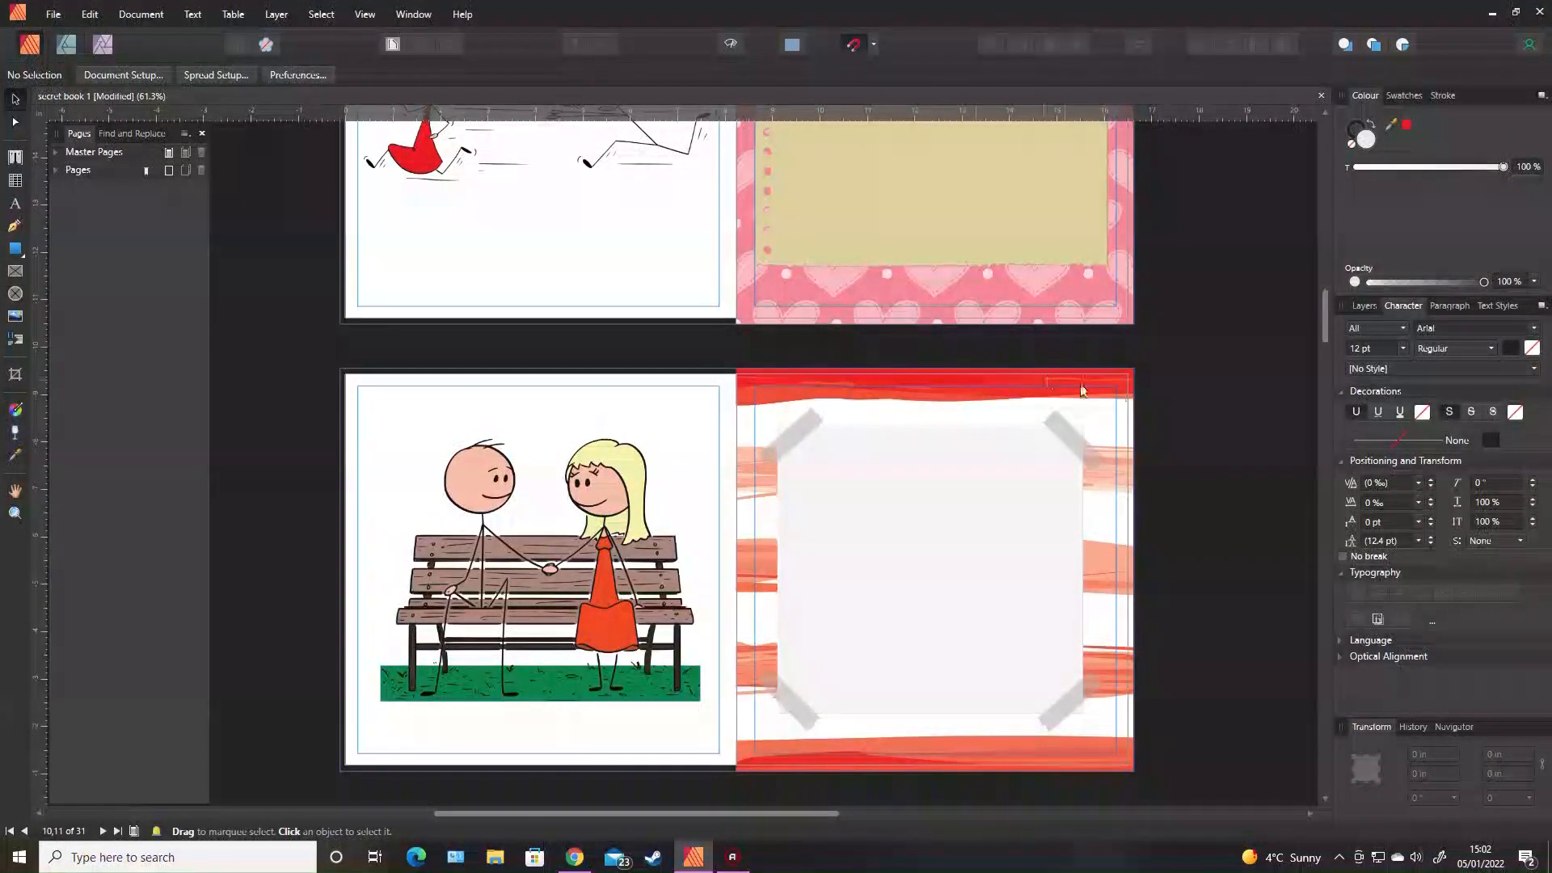
scroll(1177, 404, "up", 3)
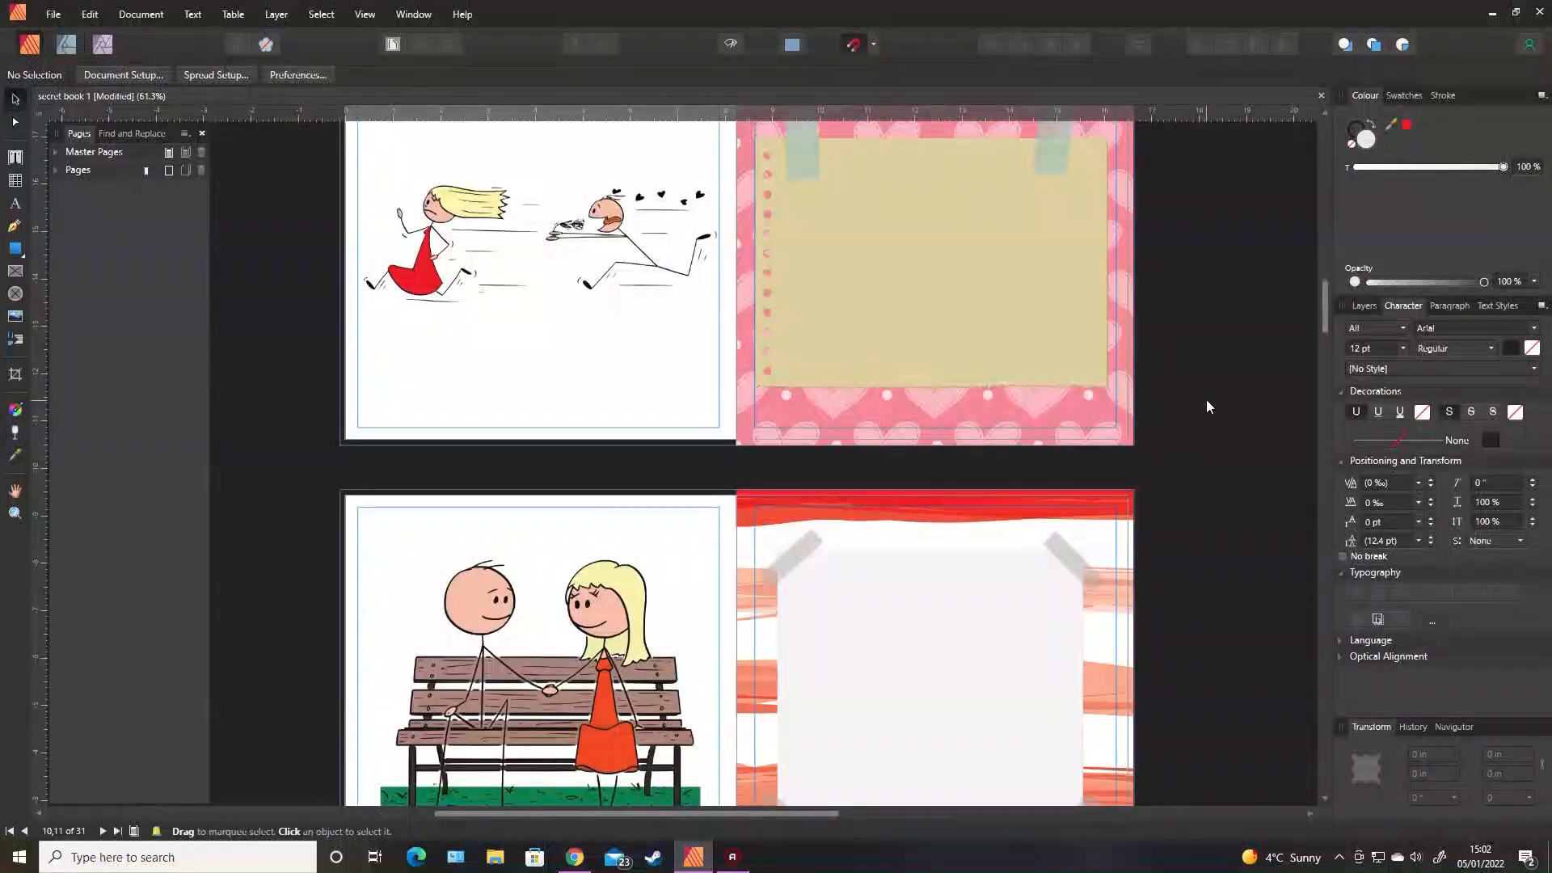
scroll(1204, 397, "up", 12)
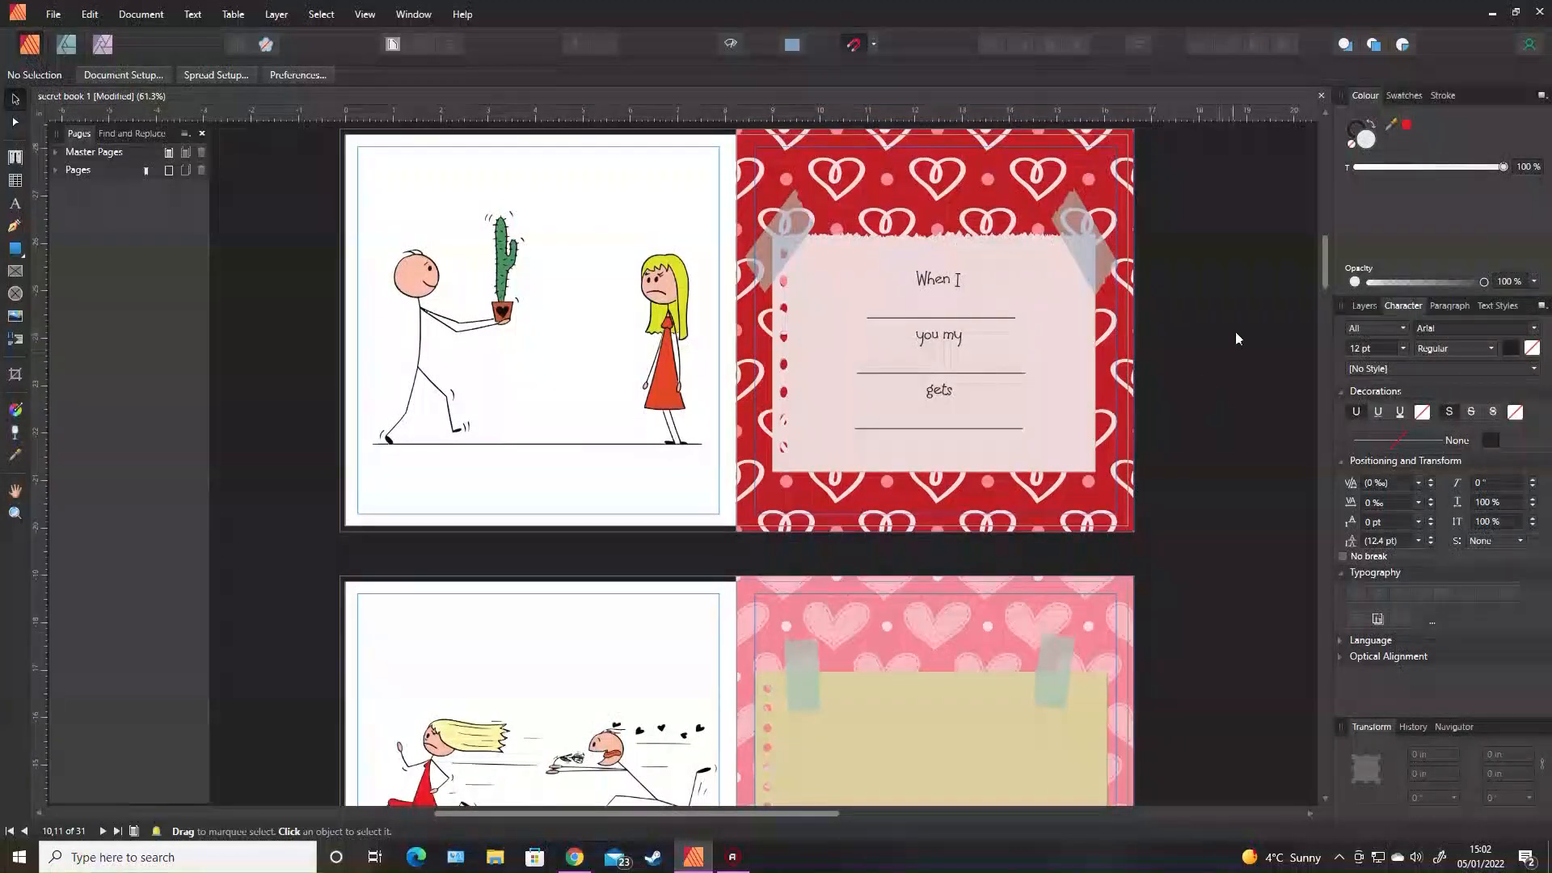
left_click_drag(1322, 267, 1316, 384)
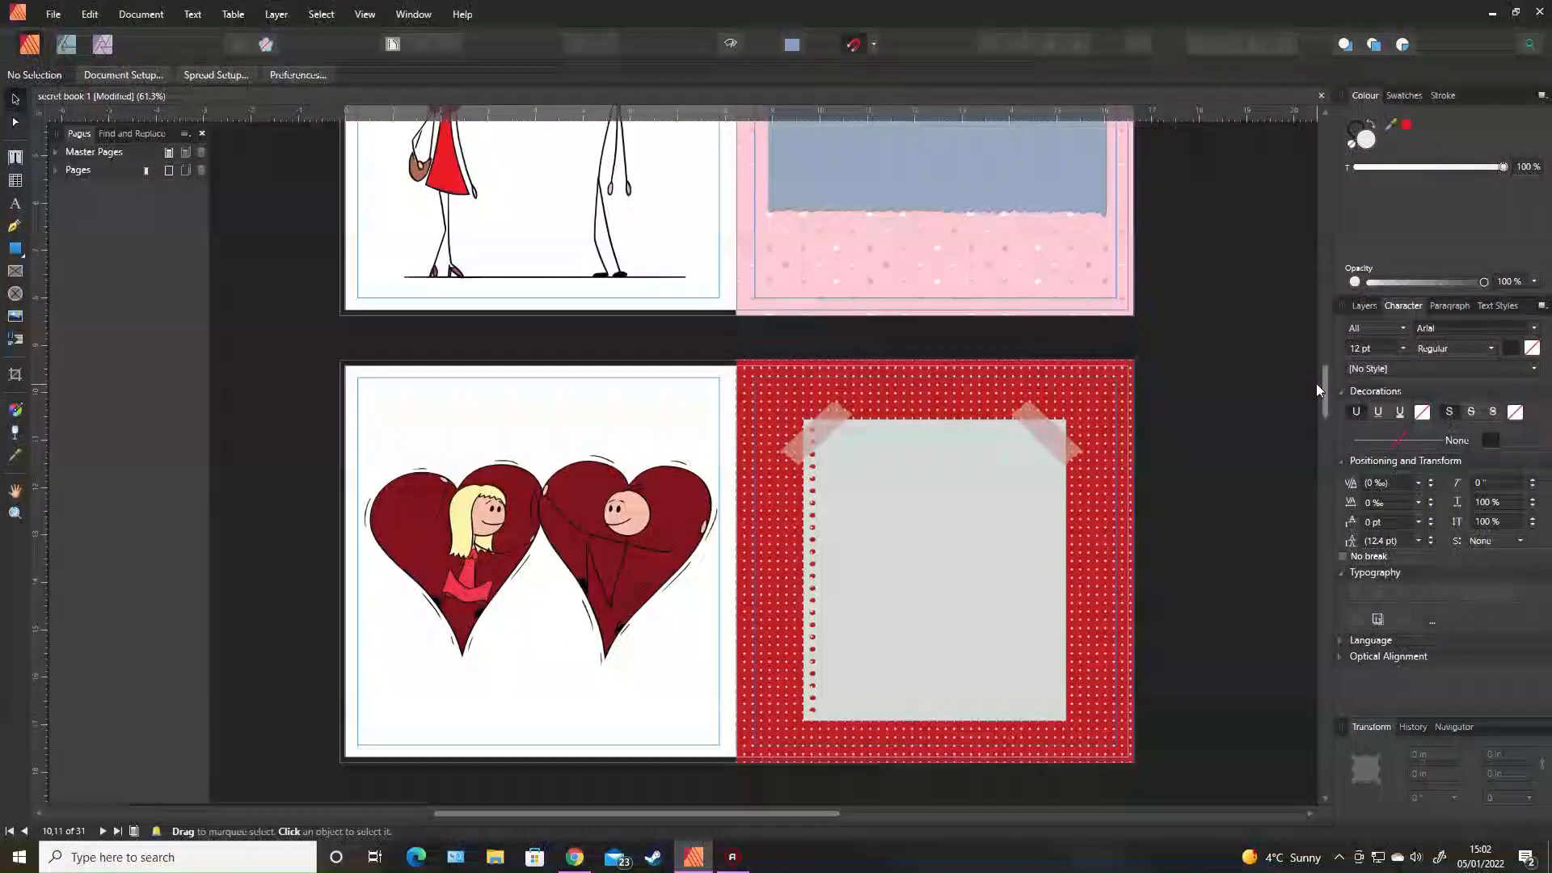